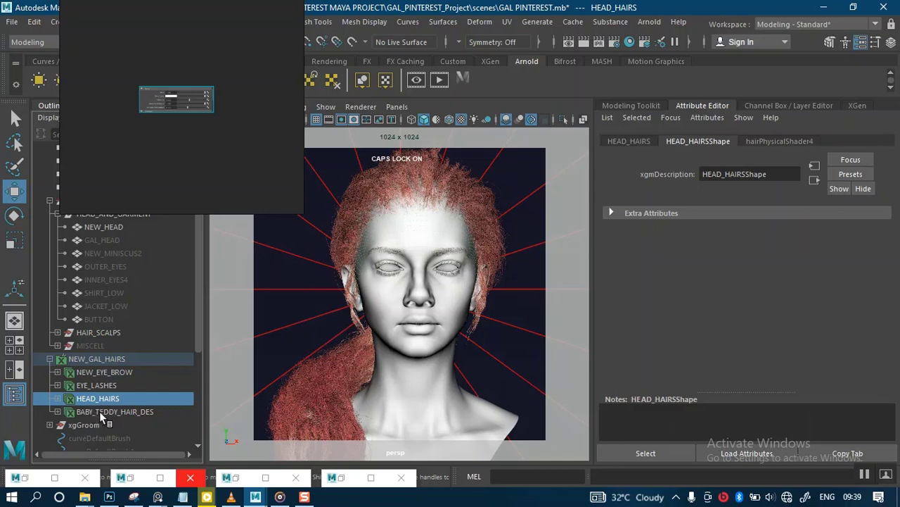
# - Make BABY_TEDDY_HAIR_DES the active XGen description and clear its primitive preview from the viewport
pyautogui.click(102, 411)
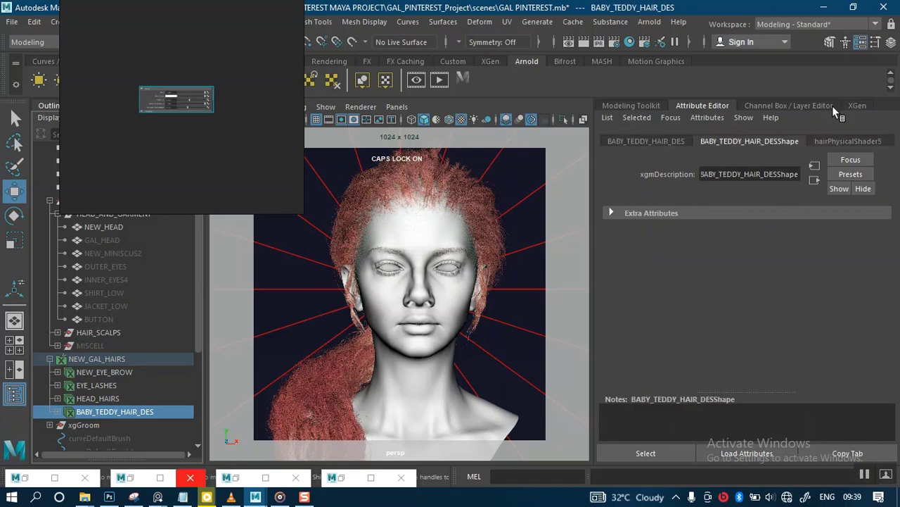
pyautogui.click(857, 107)
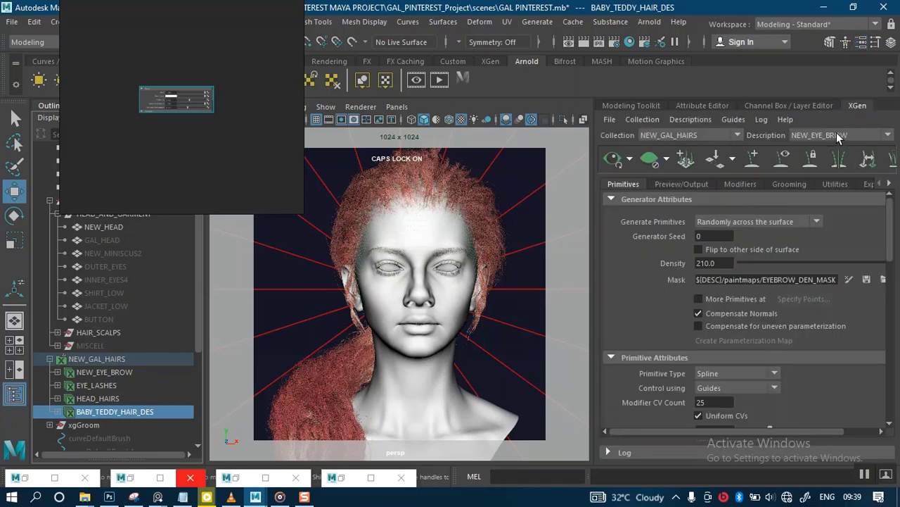
pyautogui.click(829, 135)
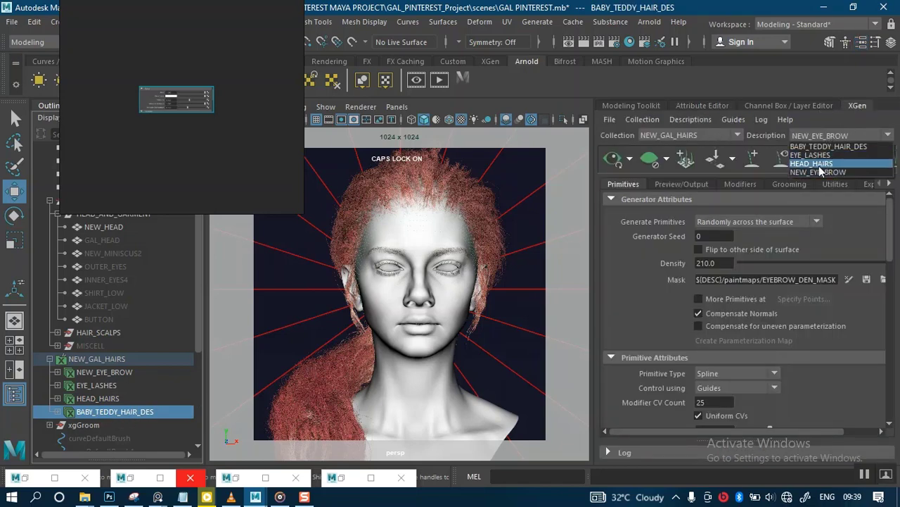
pyautogui.click(824, 147)
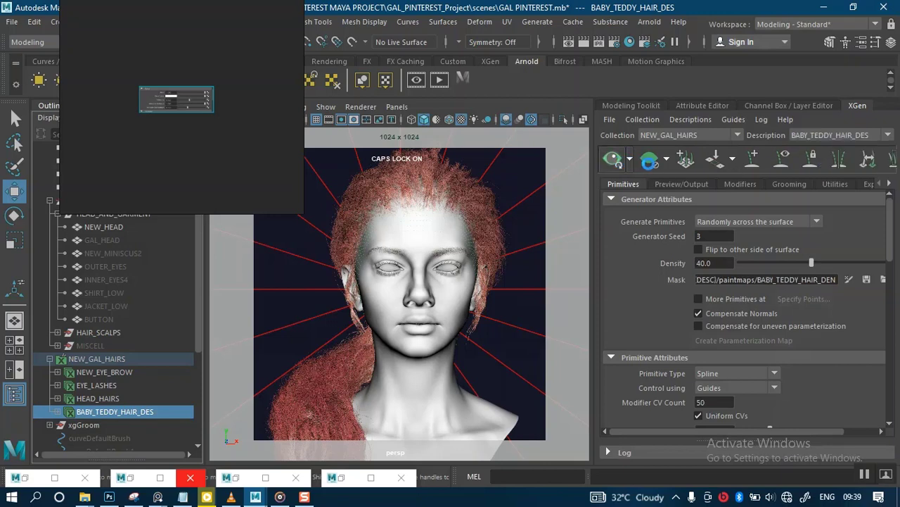
pyautogui.click(648, 158)
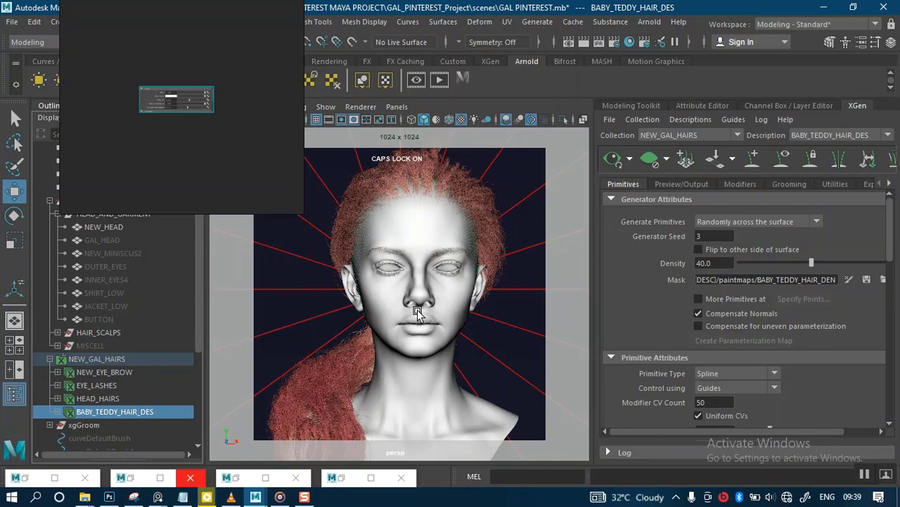
pyautogui.moveTo(424, 314)
pyautogui.keyDown('alt'); pyautogui.mouseDown(button='middle')
pyautogui.moveTo(421, 330)
pyautogui.moveTo(425, 319)
pyautogui.mouseUp(button='middle'); pyautogui.keyUp('alt')
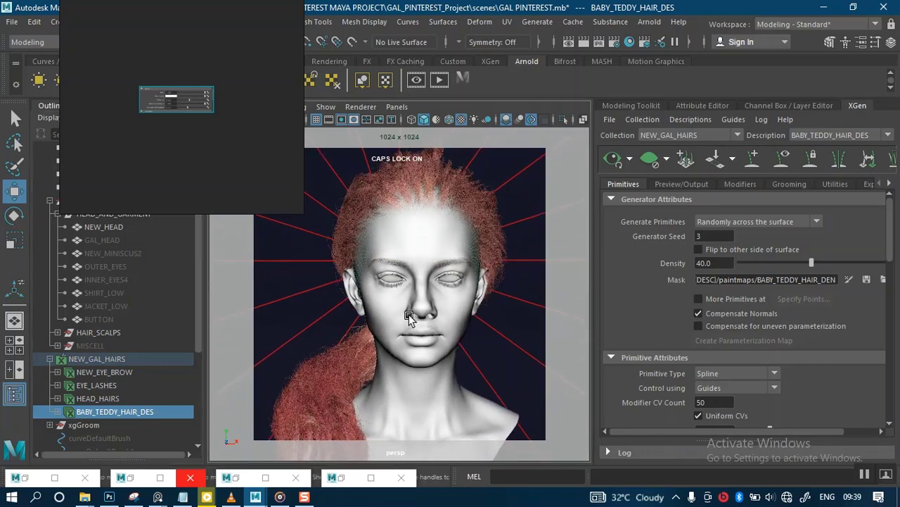
pyautogui.click(97, 397)
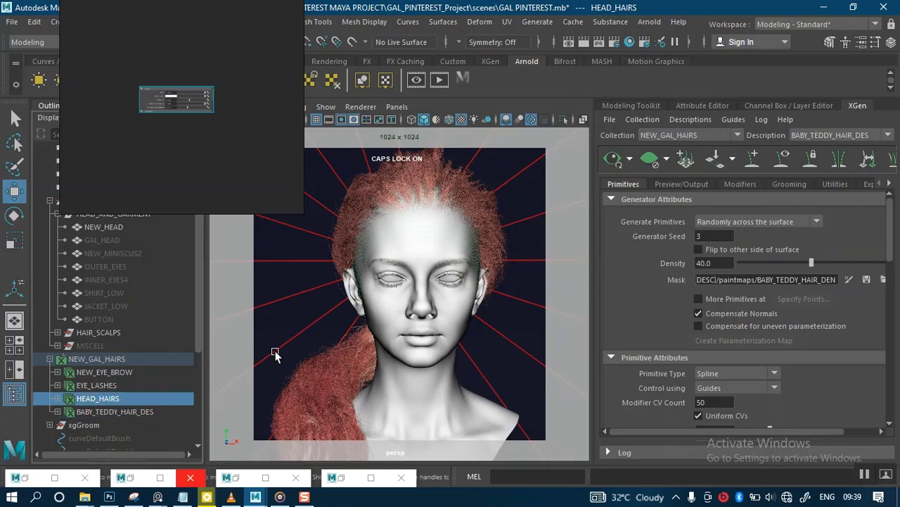
pyautogui.rightClick(482, 214)
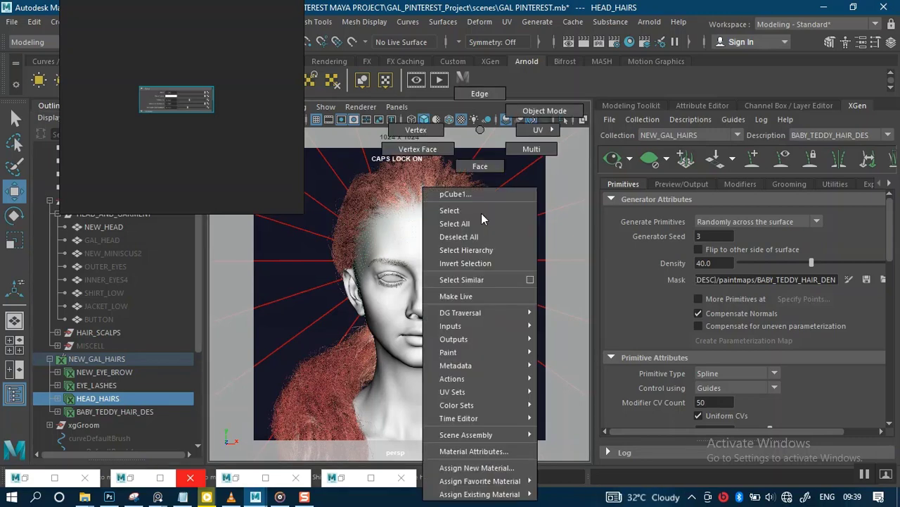
pyautogui.click(473, 466)
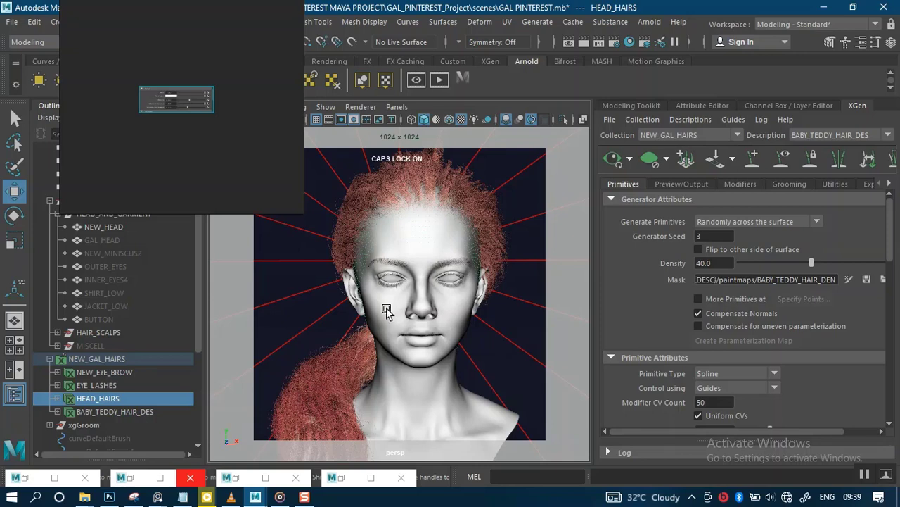
pyautogui.click(341, 478)
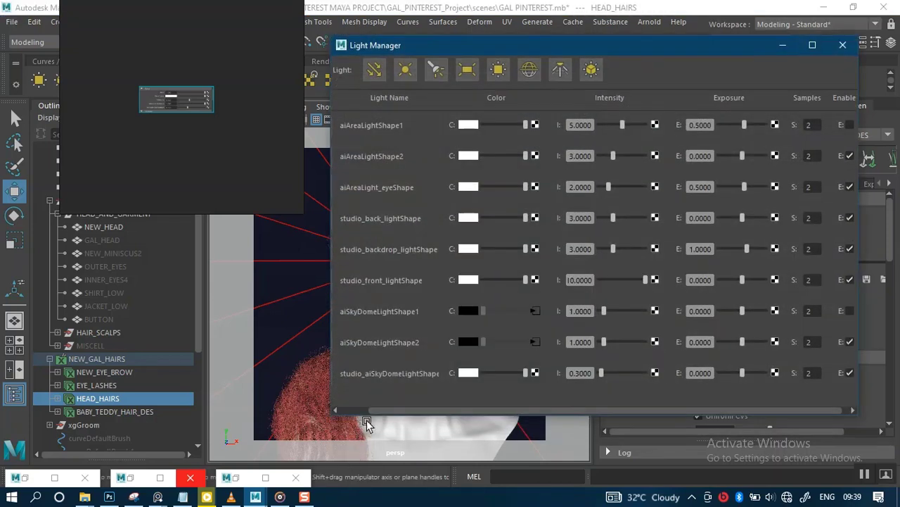
pyautogui.click(783, 45)
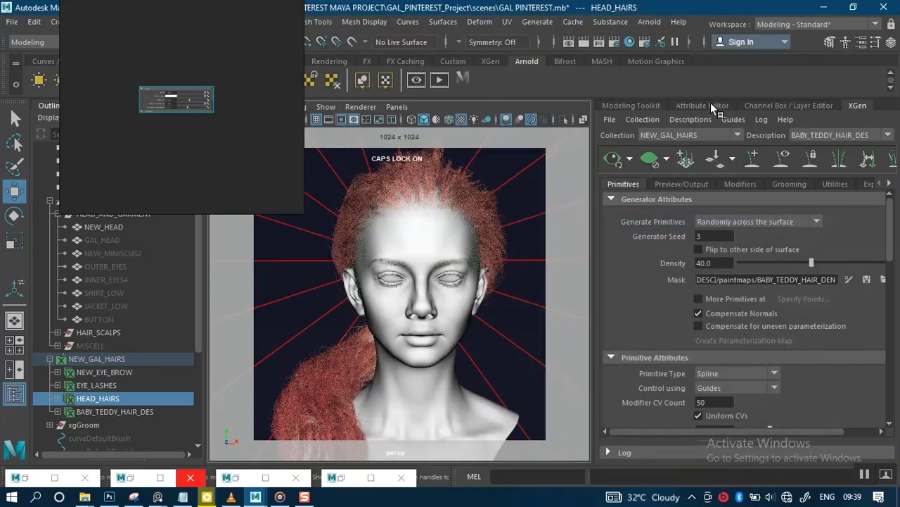
pyautogui.click(147, 480)
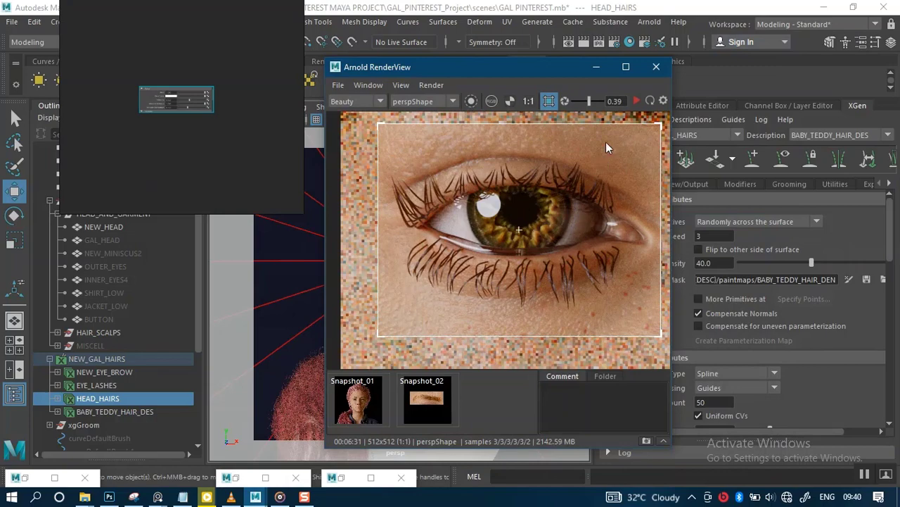
pyautogui.click(597, 68)
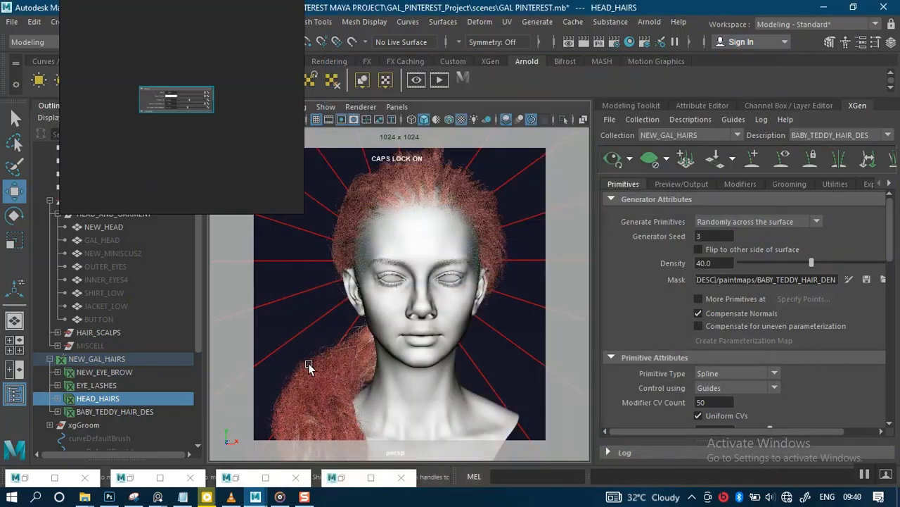
# - Check the HEAD_HAIRS description's current hair shader and assign a new Arnold aiStandardHair material to HEAD_HAIRS
pyautogui.click(707, 105)
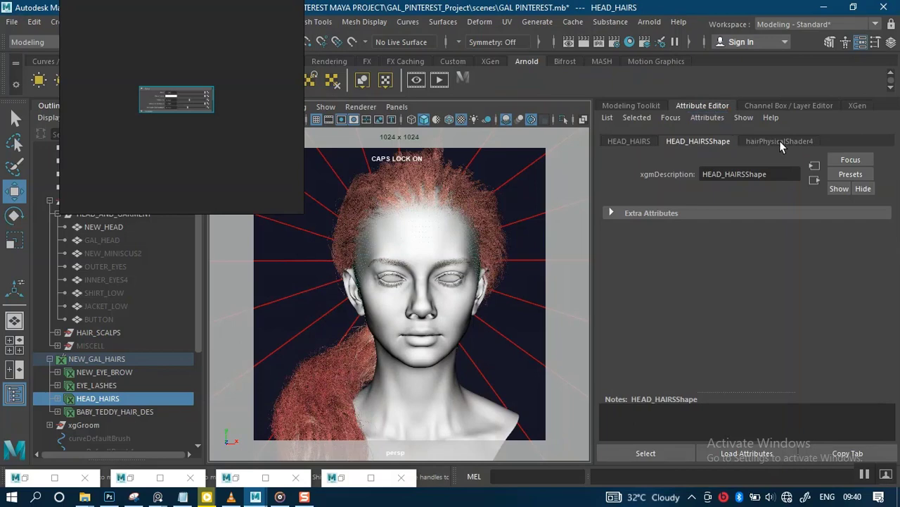
pyautogui.click(779, 142)
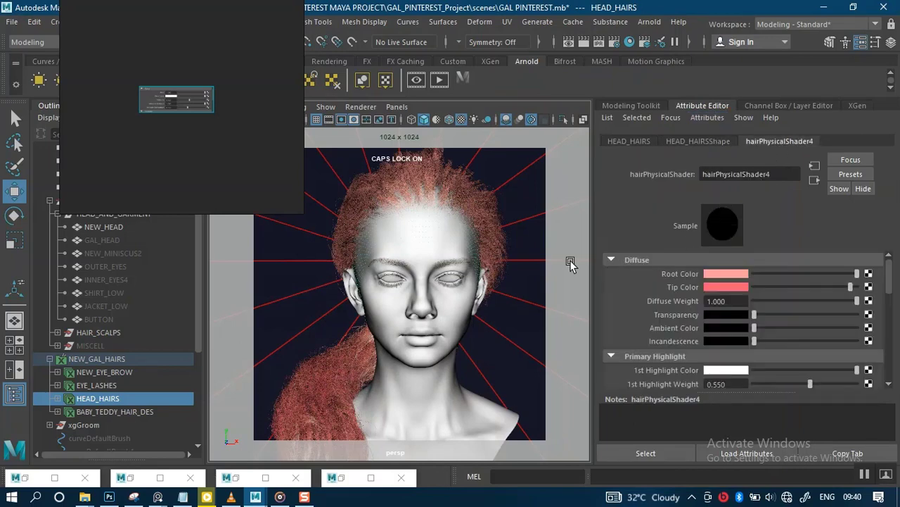
pyautogui.click(97, 387)
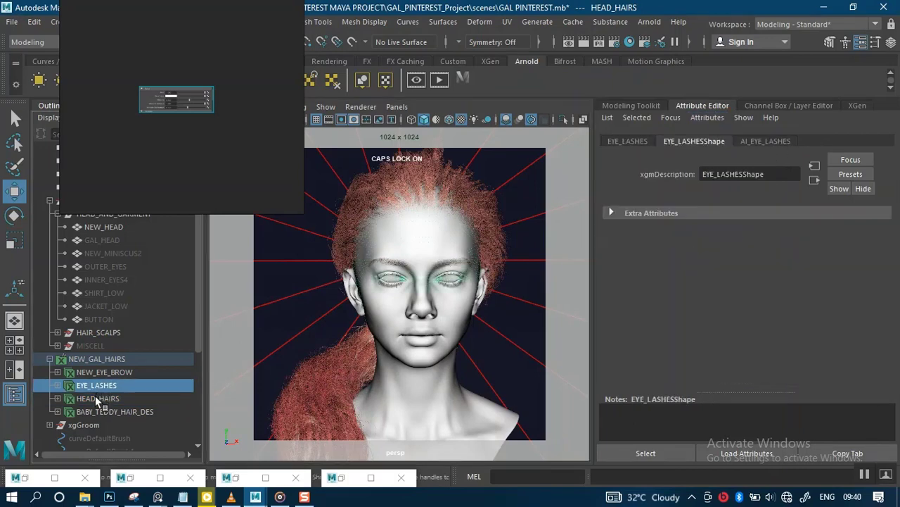
pyautogui.click(97, 398)
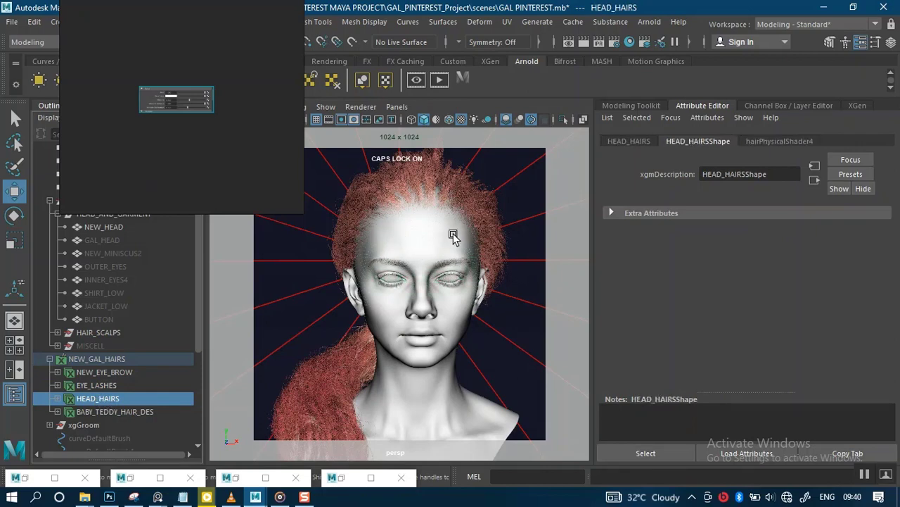
pyautogui.moveTo(454, 235); pyautogui.dragTo(437, 470, button='right')
pyautogui.click(343, 273)
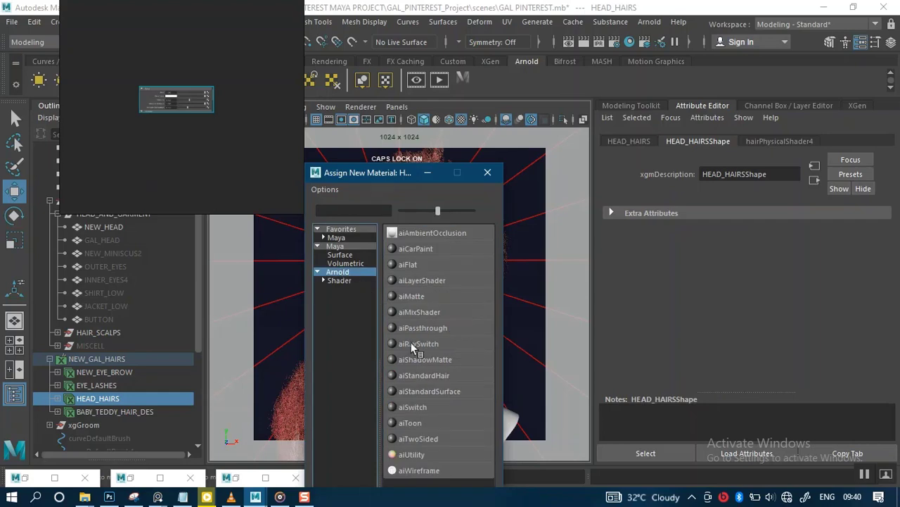
pyautogui.click(433, 374)
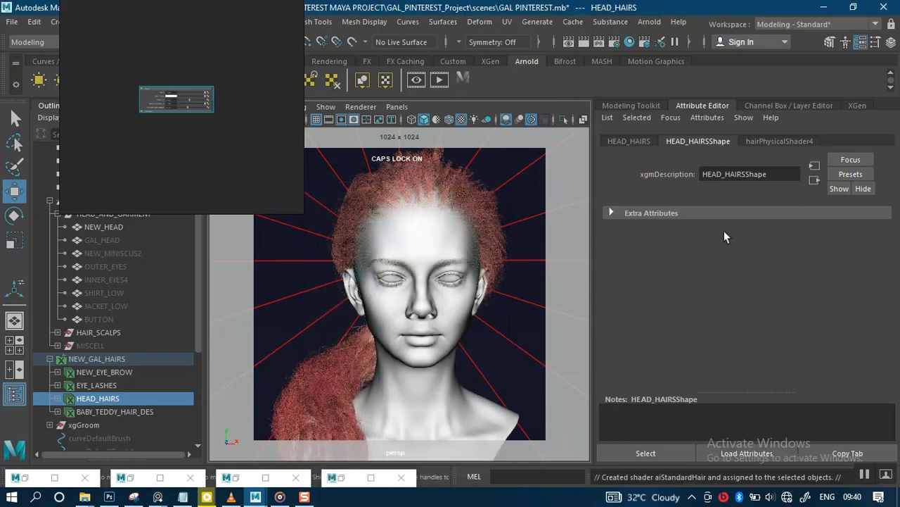
# - Rename the new head hair shader as AI_HEAD_HAIR
pyautogui.doubleClick(769, 172)
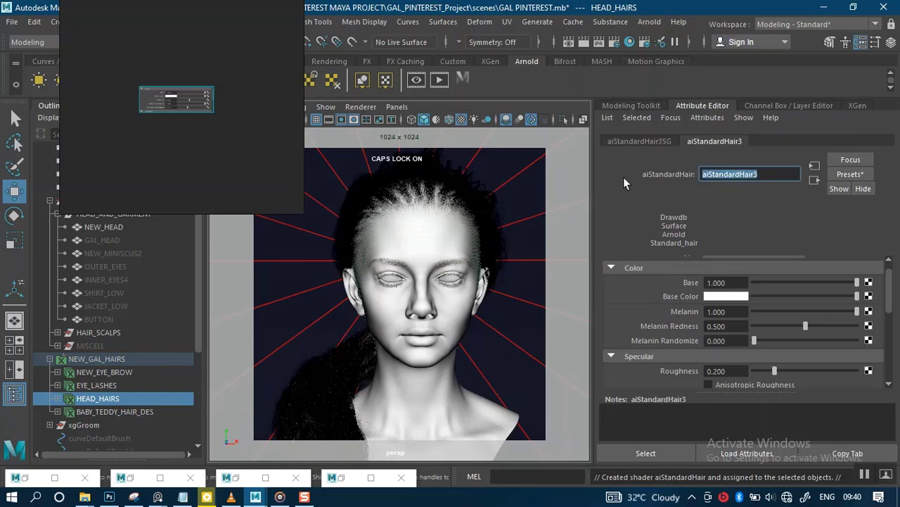
pyautogui.write('Al HED')
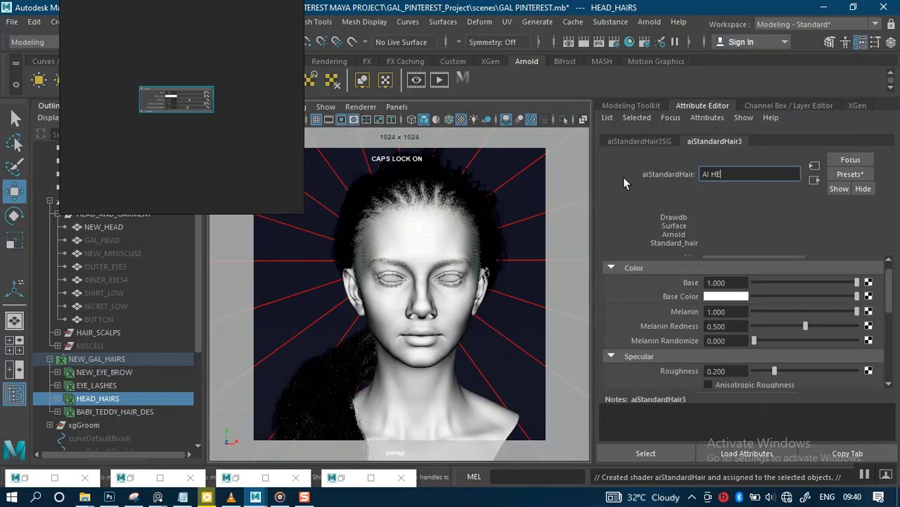
pyautogui.press('BackSpace')
pyautogui.press('BackSpace')
pyautogui.press('BackSpace')
pyautogui.write('EAD ')
pyautogui.write('HAIR')
pyautogui.press('Return')
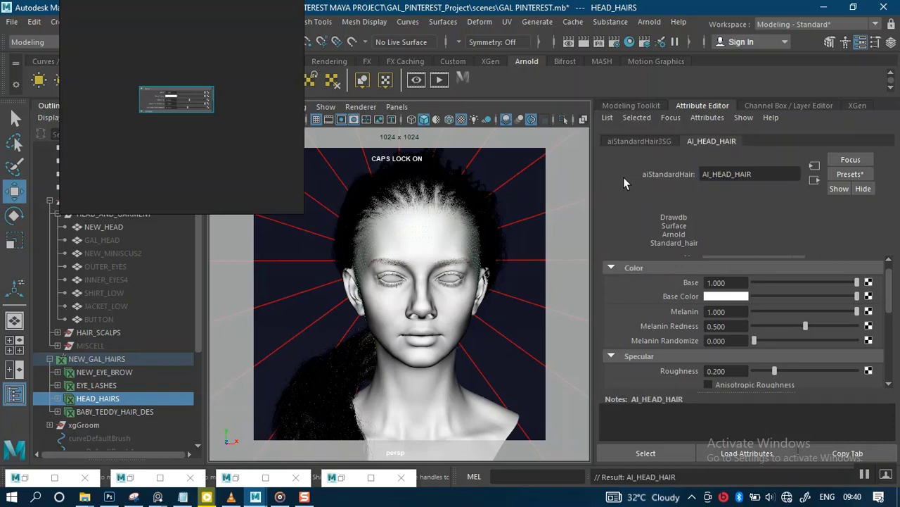
# - Following the reference image, set AI_HEAD_HAIR's Melanin to 0.35, Melanin Redness to 1.0 and Melanin Randomize to 0.35
pyautogui.scroll(4, 221, 123)
pyautogui.moveTo(227, 113); pyautogui.dragTo(272, 239, button='right')
pyautogui.scroll(6, 272, 239)
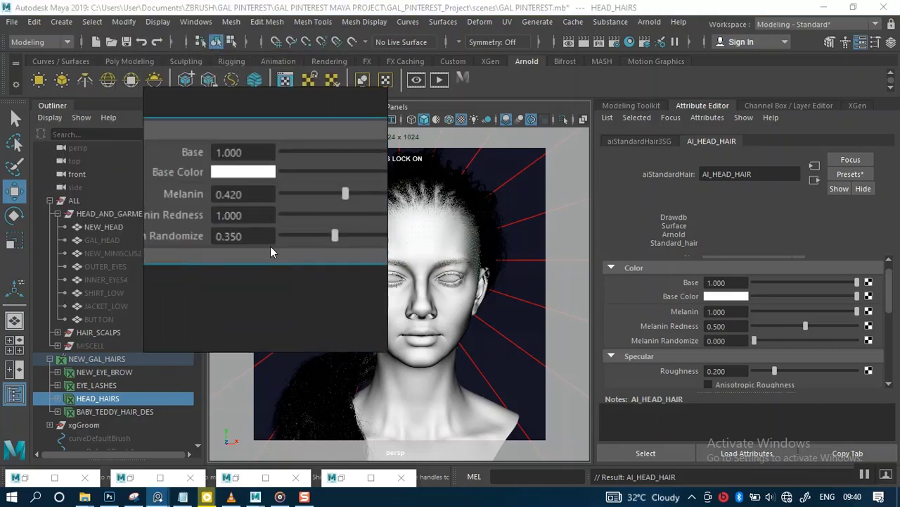
pyautogui.moveTo(284, 285); pyautogui.dragTo(242, 280, button='right')
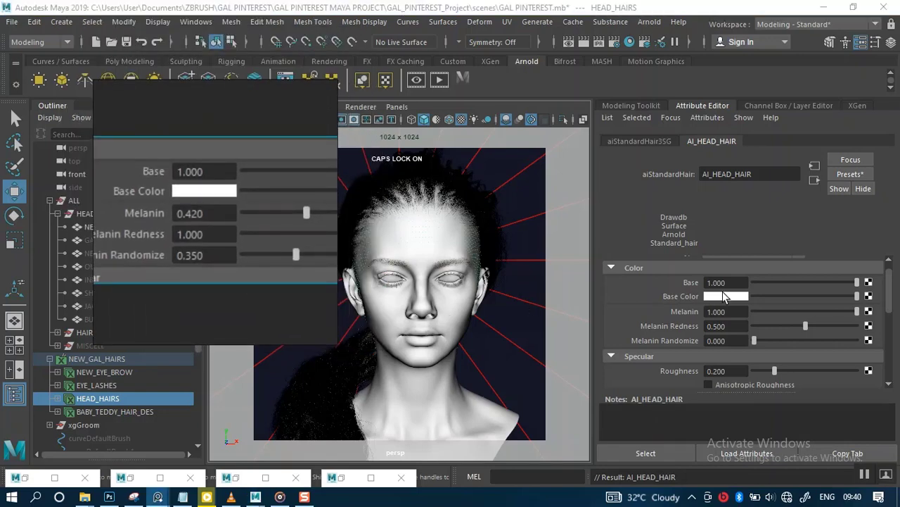
pyautogui.click(732, 312)
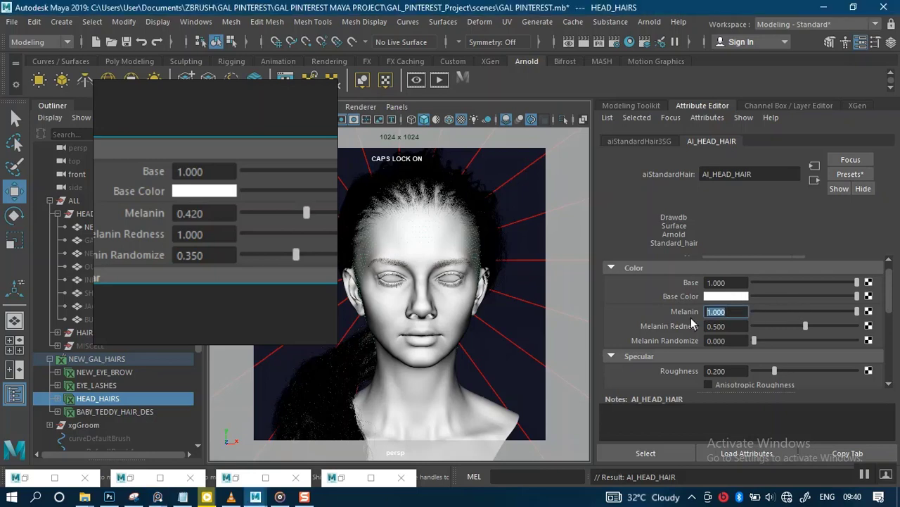
pyautogui.write('0.35')
pyautogui.click(830, 326)
pyautogui.press('Return')
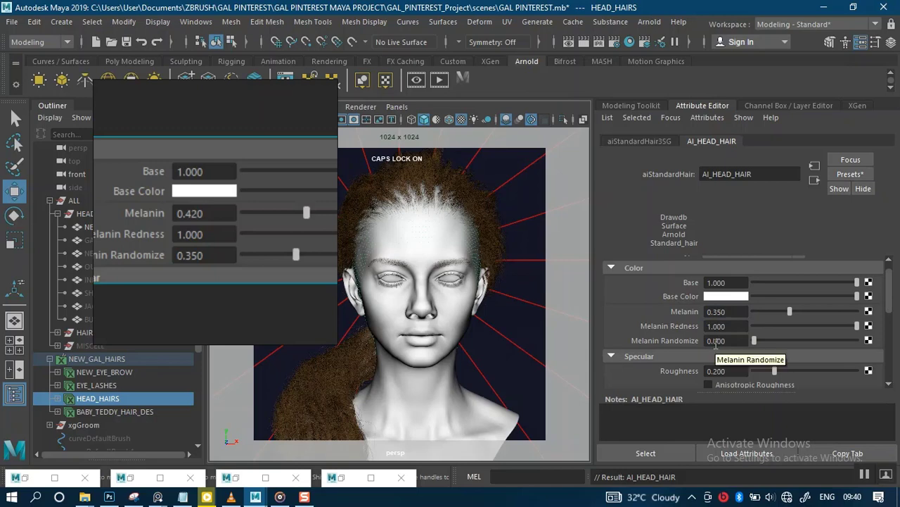
pyautogui.moveTo(737, 343); pyautogui.dragTo(662, 358)
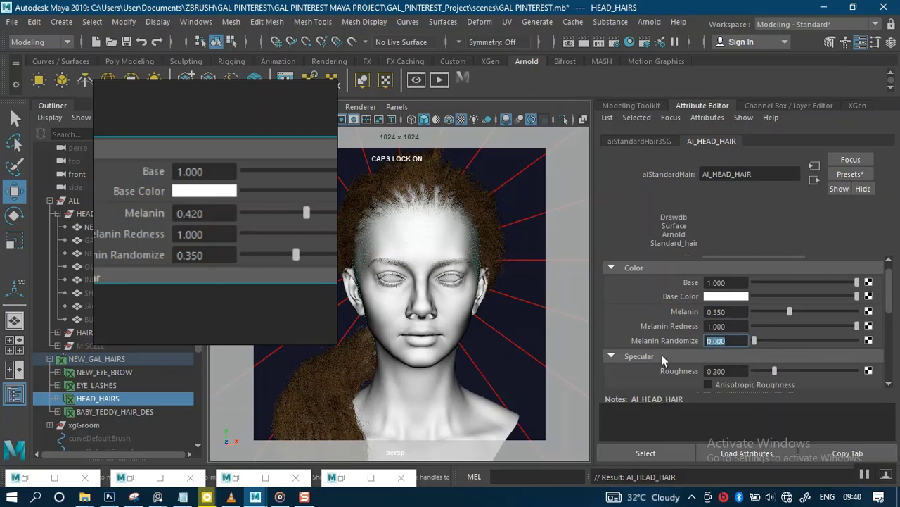
pyautogui.write('0.350')
pyautogui.press('Return')
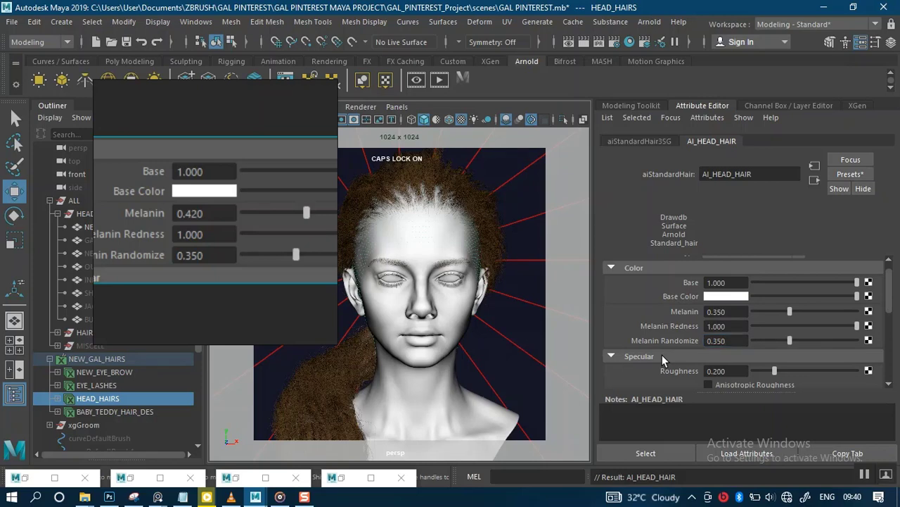
# - Enlarge the hair shader reference image around its color values and move its window aside
pyautogui.moveTo(210, 260); pyautogui.dragTo(262, 263, button='middle')
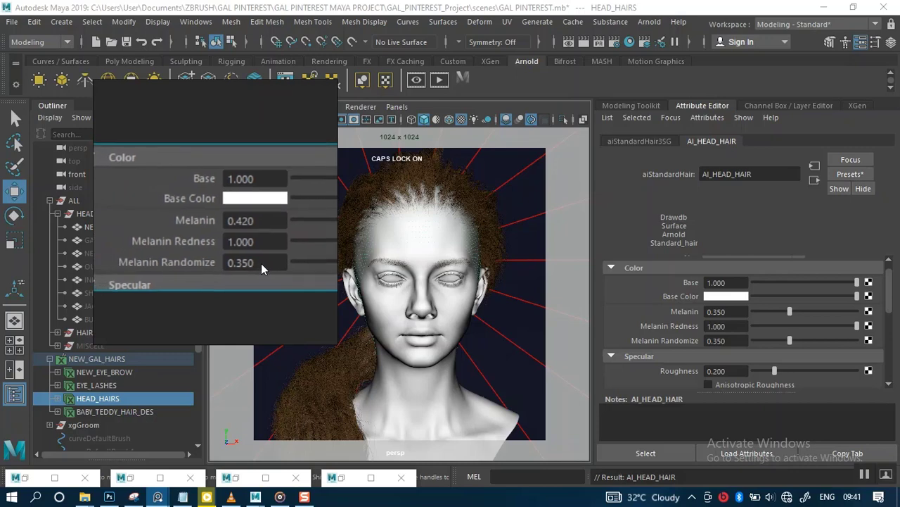
pyautogui.scroll(2, 261, 263)
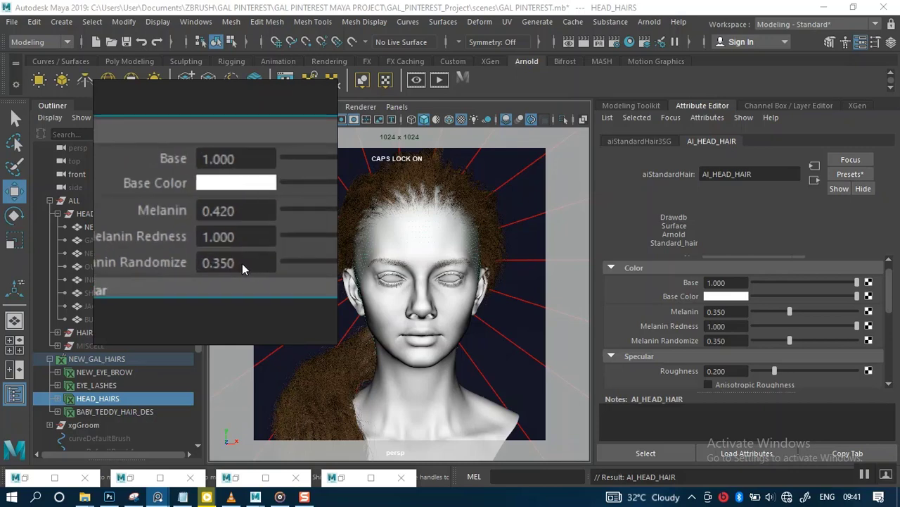
pyautogui.moveTo(279, 257); pyautogui.dragTo(225, 242, button='right')
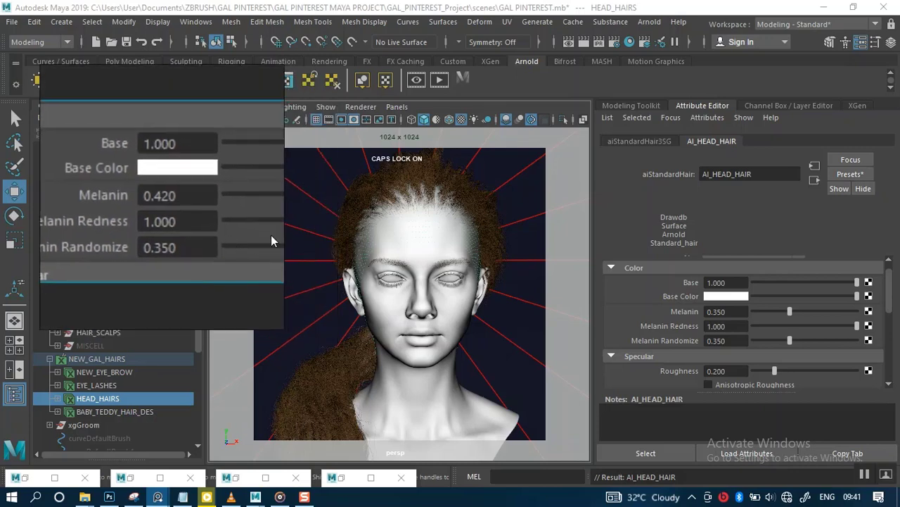
# - Close the Light Manager and bring up the Arnold RenderView window
pyautogui.click(238, 476)
pyautogui.click(690, 20)
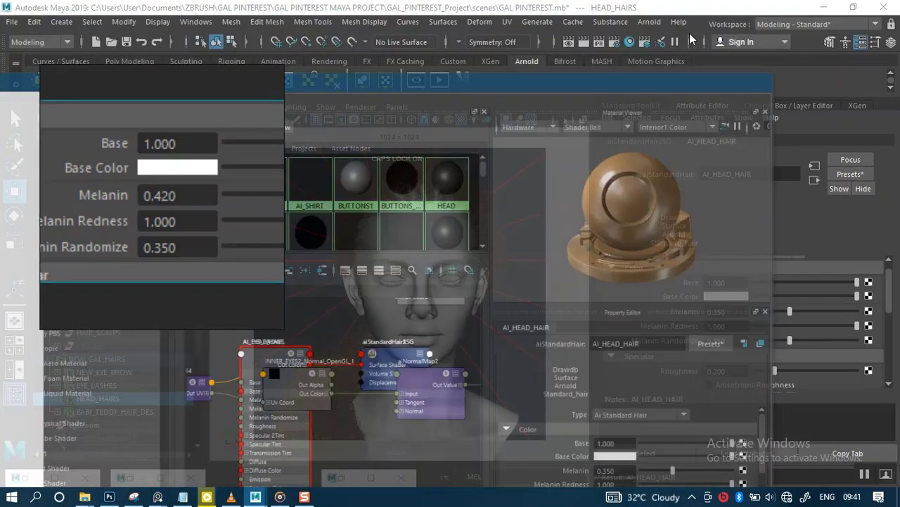
pyautogui.click(342, 477)
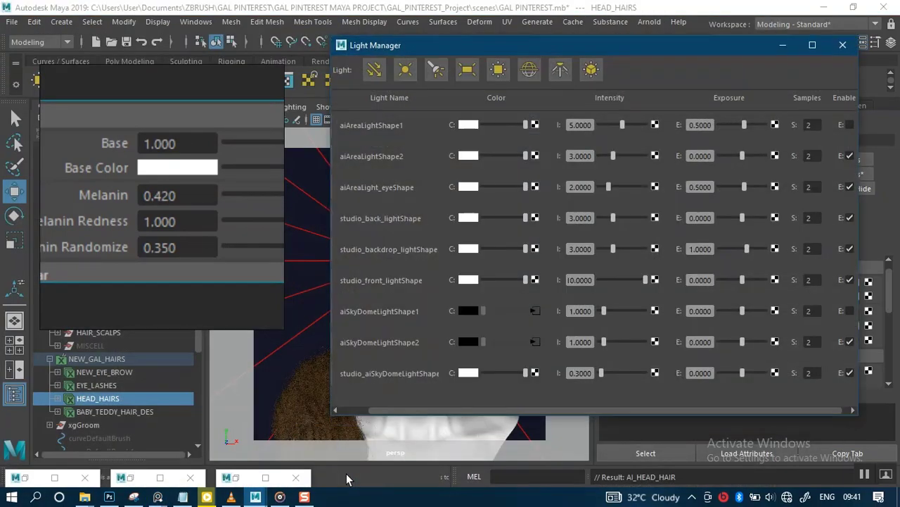
pyautogui.click(843, 45)
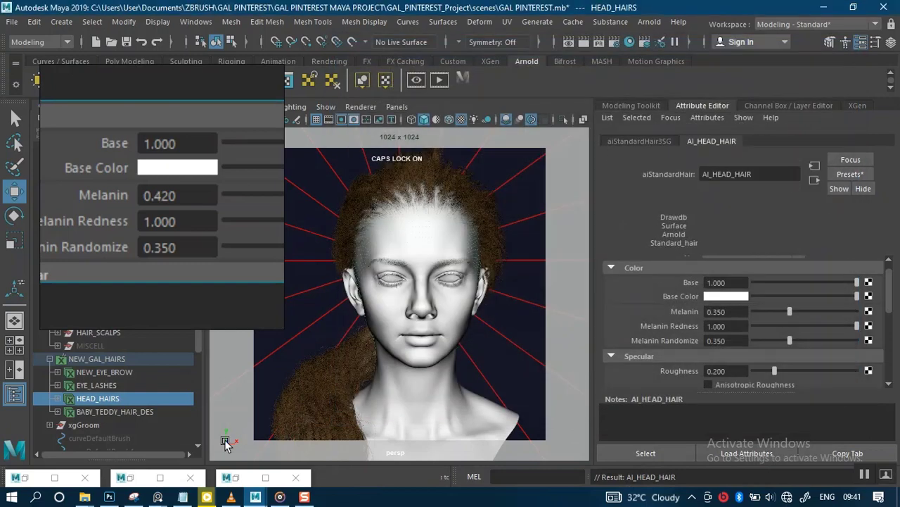
pyautogui.click(135, 478)
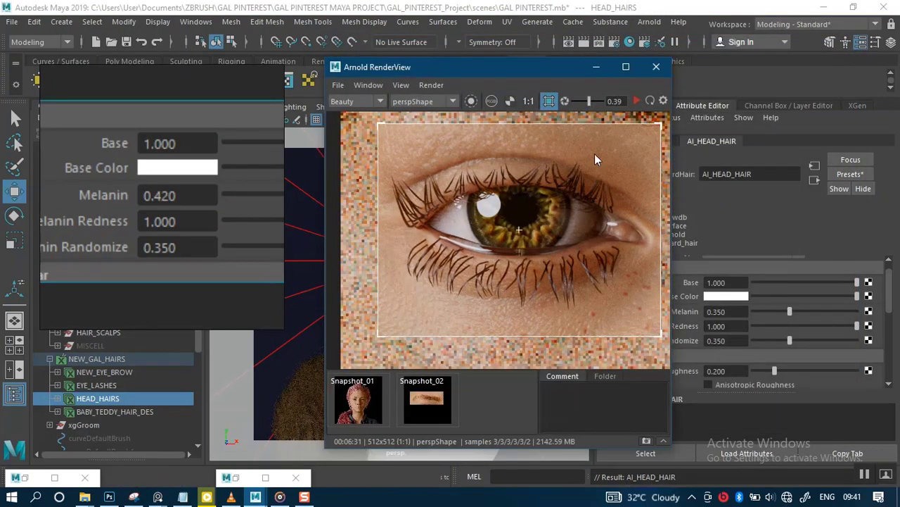
# - Turn off the crop region, fit the whole eye render in the Arnold RenderView and store it as a snapshot
pyautogui.click(549, 101)
pyautogui.press('f')
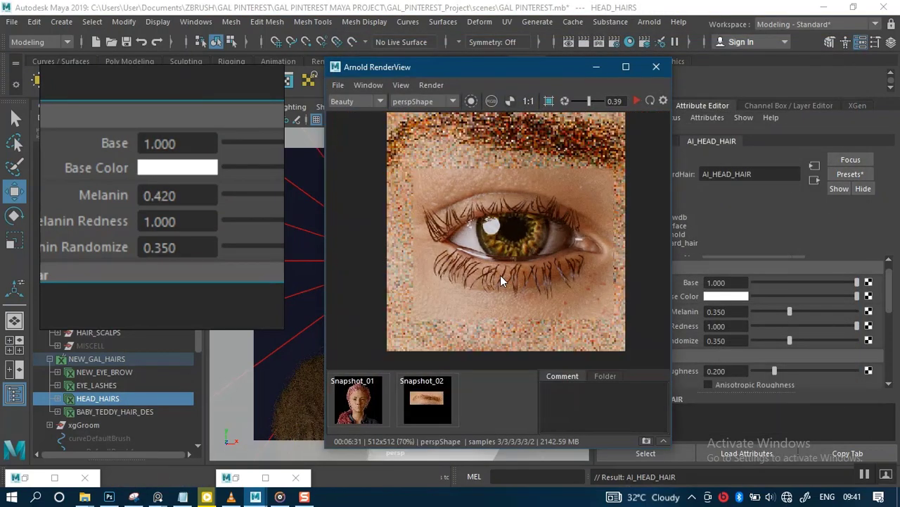
pyautogui.moveTo(507, 257); pyautogui.dragTo(509, 264, button='middle')
pyautogui.click(637, 100)
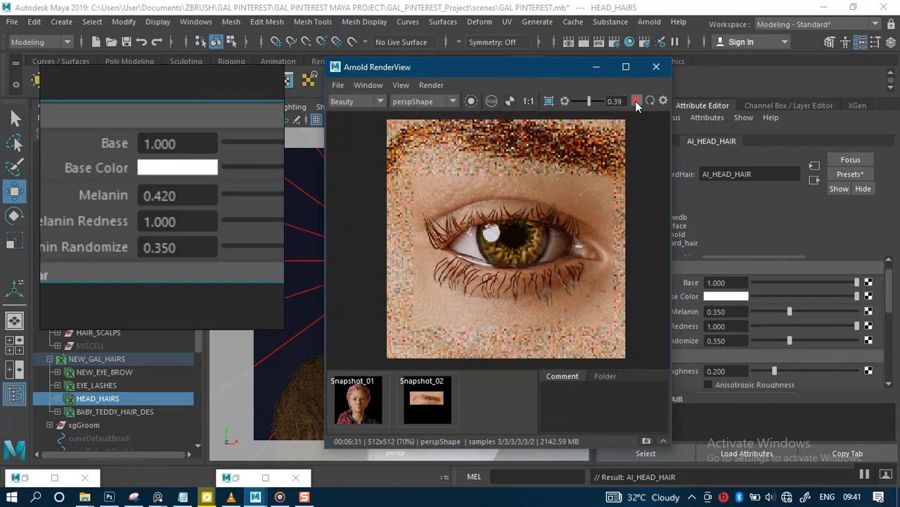
pyautogui.click(646, 442)
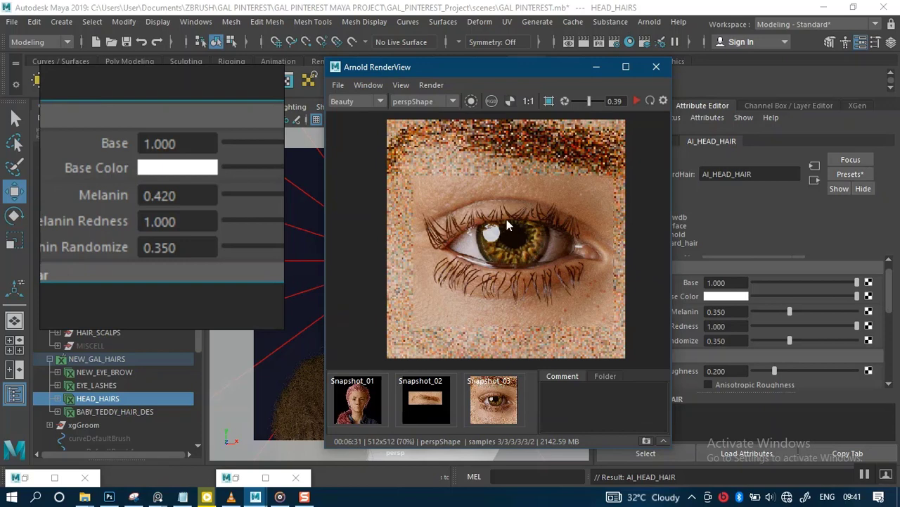
# - Start a new Arnold render of the full character portrait from the perspShape camera
pyautogui.click(636, 100)
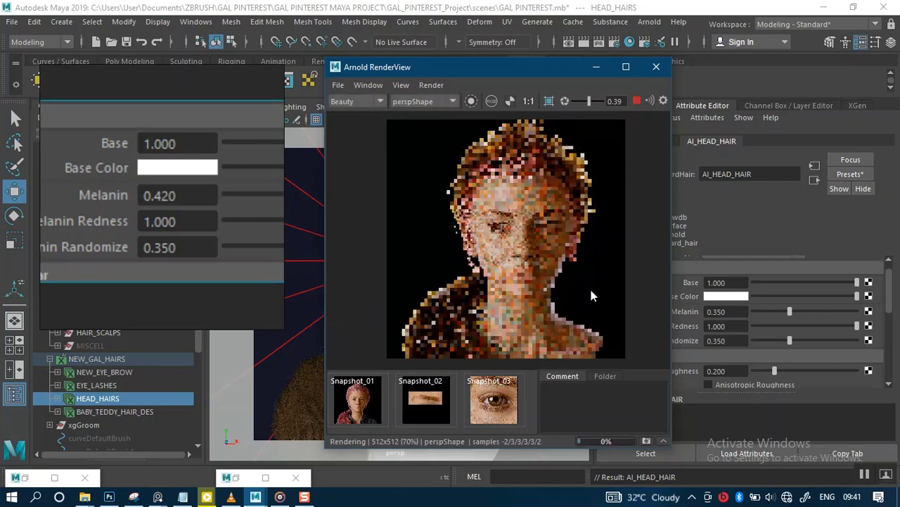
pyautogui.scroll(-1, 572, 276)
pyautogui.scroll(1, 568, 274)
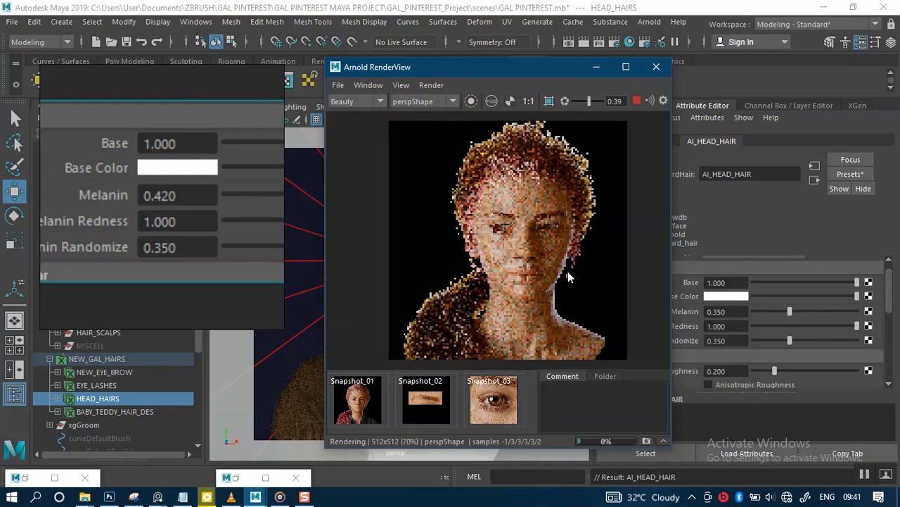
# - Hide the BABY_TEDDY_HAIR_DES hair description so it is left out of the live render
pyautogui.click(103, 409)
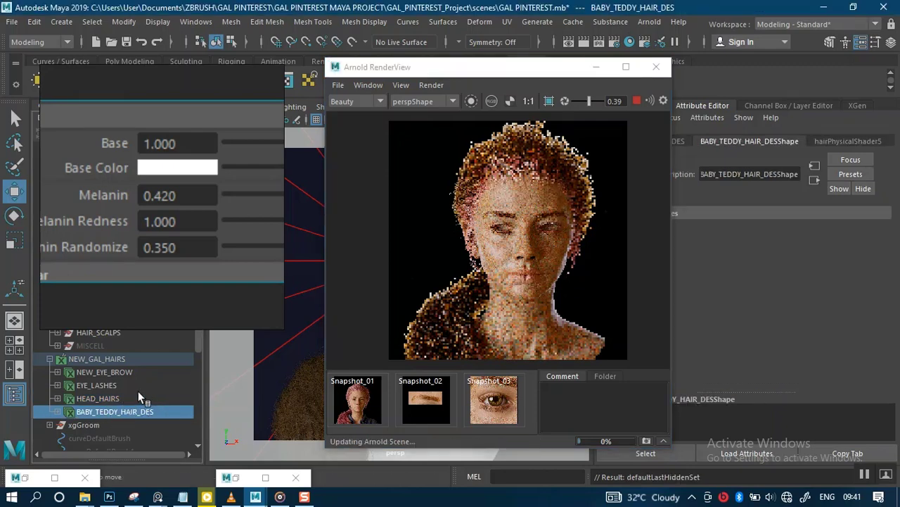
pyautogui.hotkey('ctrl', 'h')
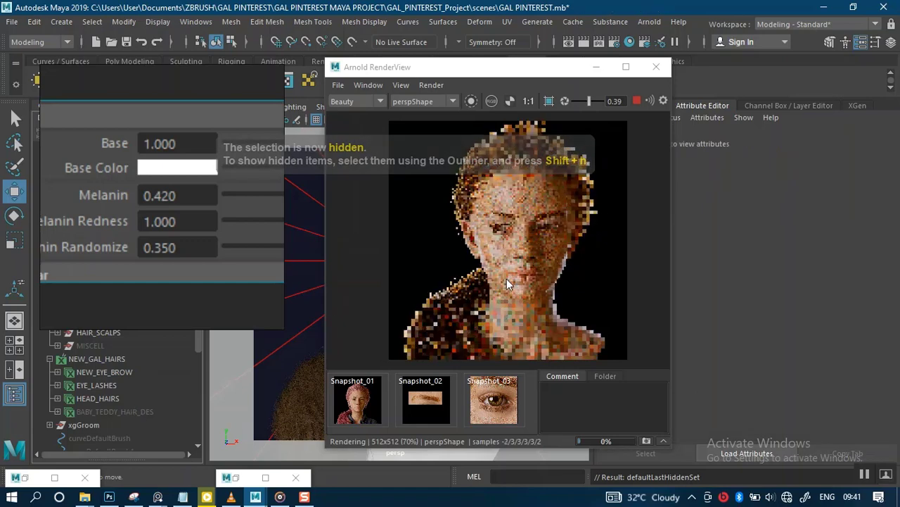
pyautogui.scroll(1, 530, 228)
pyautogui.scroll(-1, 530, 229)
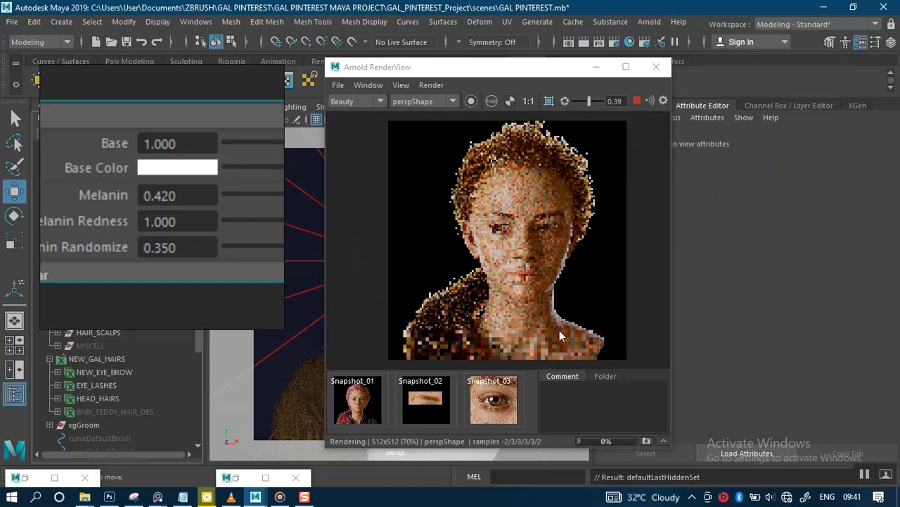
pyautogui.click(663, 441)
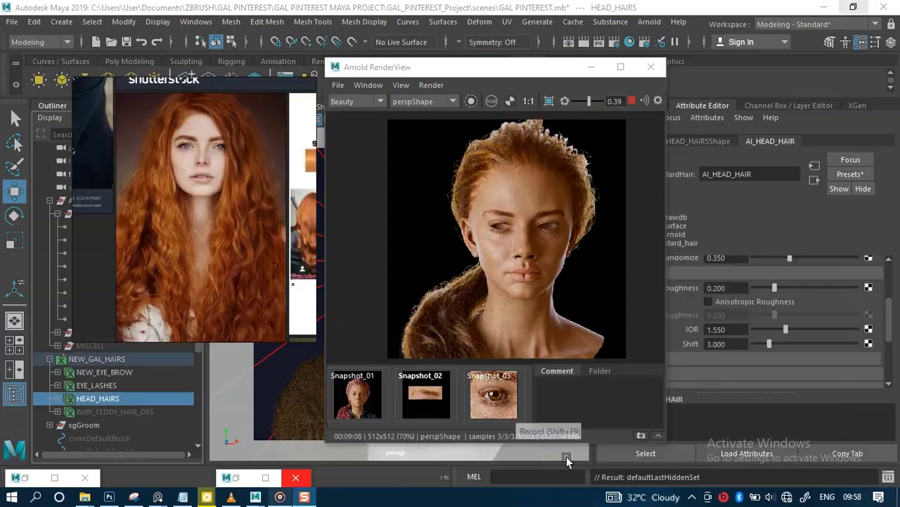
pyautogui.click(567, 458)
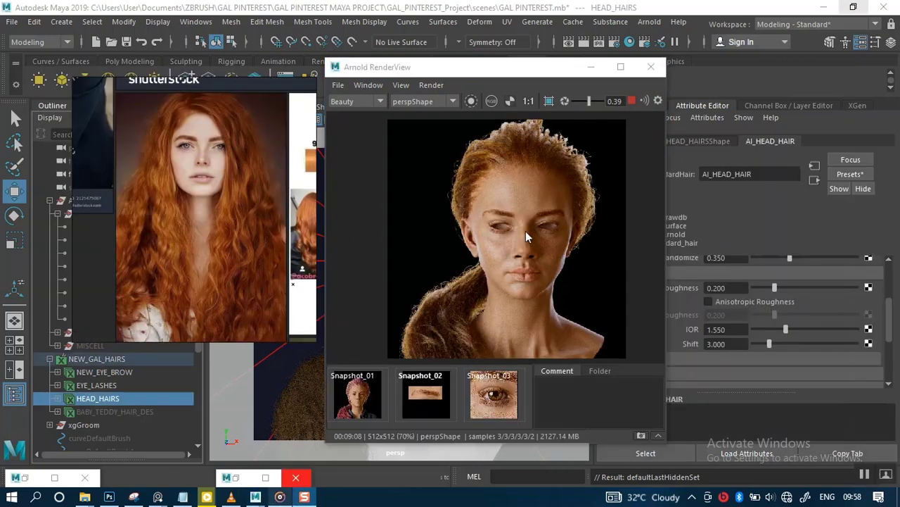
pyautogui.moveTo(511, 221); pyautogui.dragTo(498, 237)
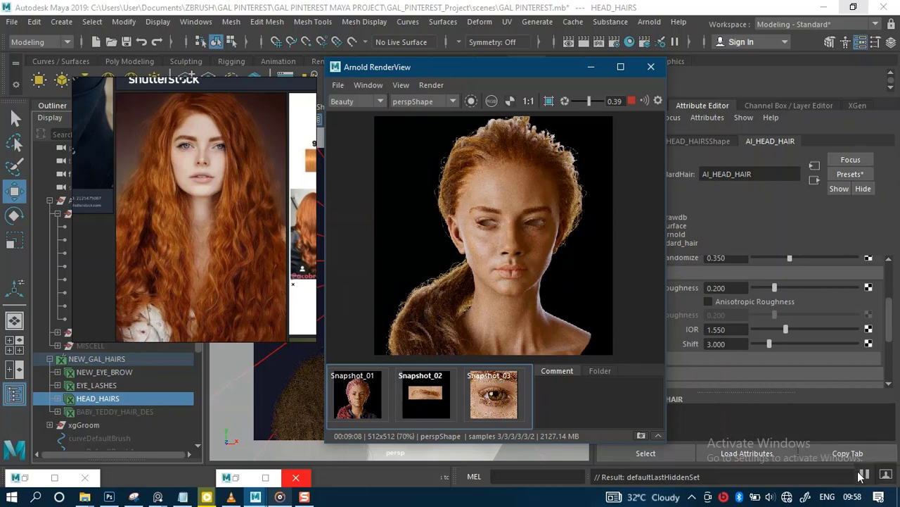
# - Shift the render window off the shader attributes and set AI_HEAD_HAIR's Melanin to 0.25
pyautogui.moveTo(501, 68); pyautogui.dragTo(455, 66)
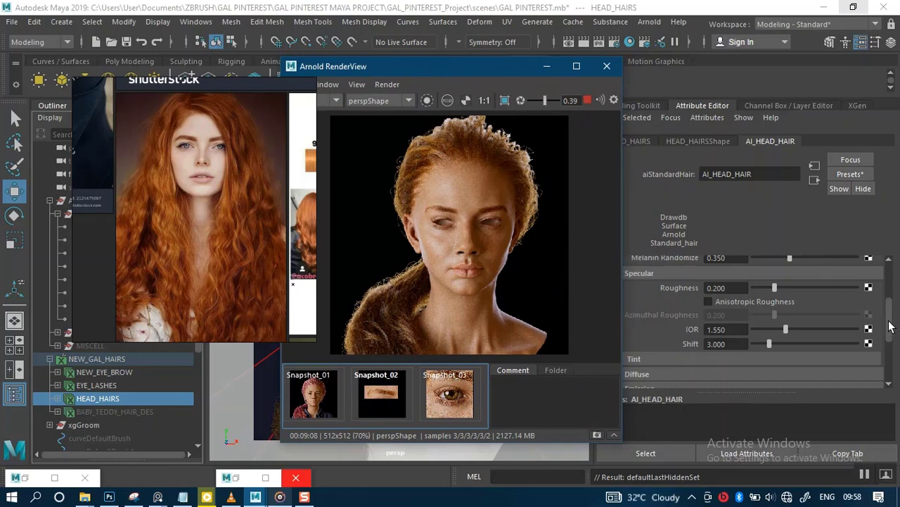
pyautogui.moveTo(891, 327); pyautogui.dragTo(897, 276)
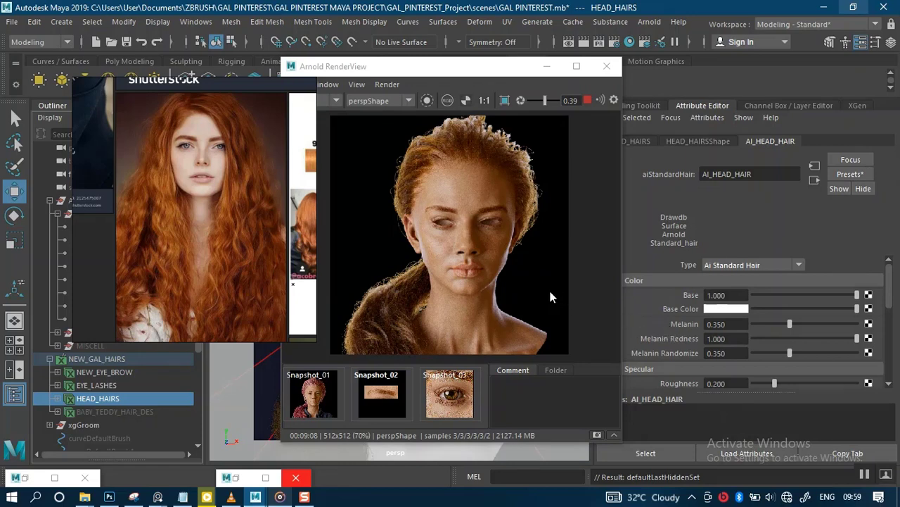
pyautogui.click(720, 323)
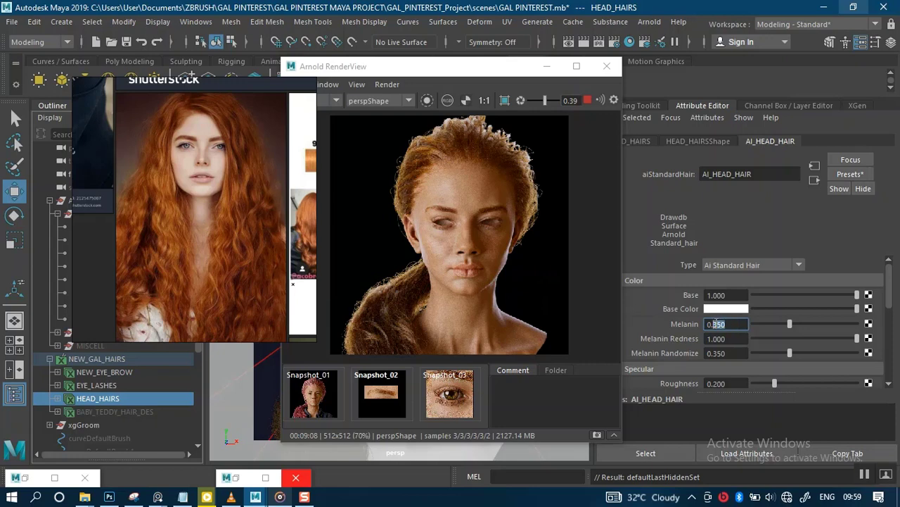
pyautogui.press('BackSpace')
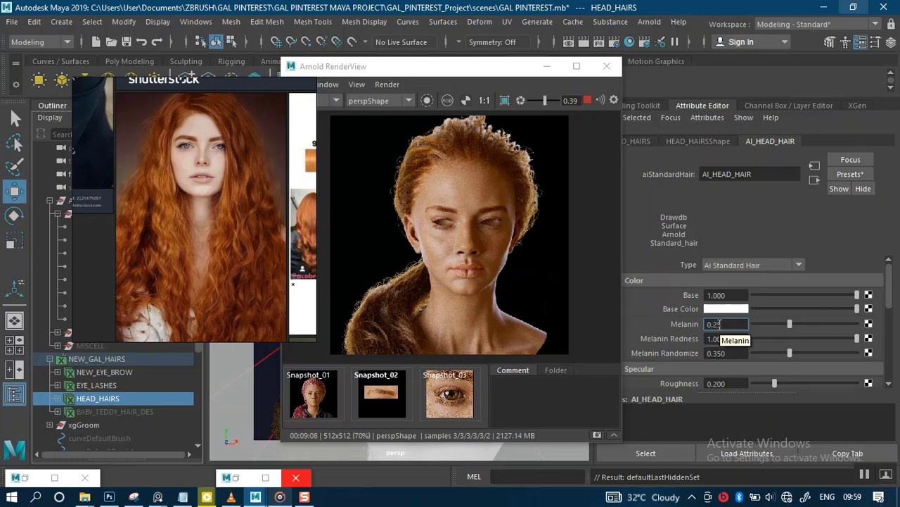
pyautogui.press('Return')
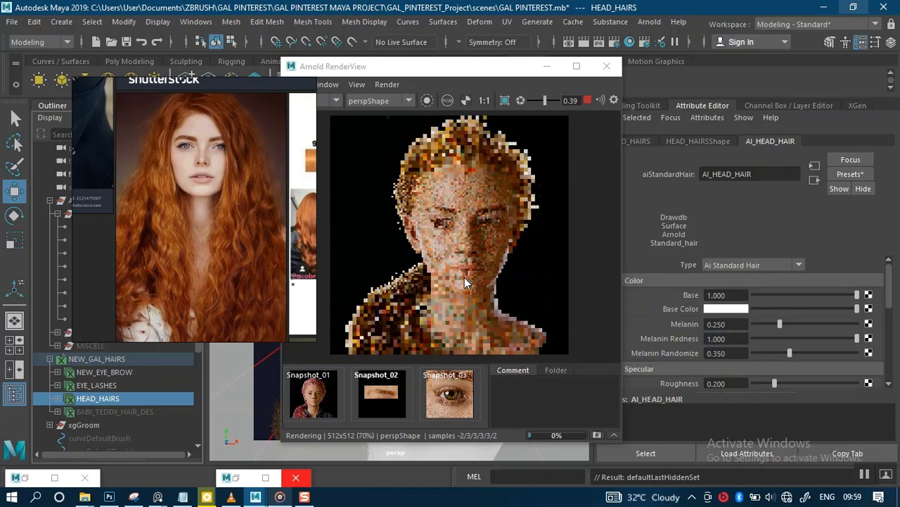
# - Move the red hair reference image and the Arnold RenderView window apart to uncover the character in the viewport
pyautogui.scroll(2, 465, 277)
pyautogui.moveTo(464, 277); pyautogui.dragTo(506, 230)
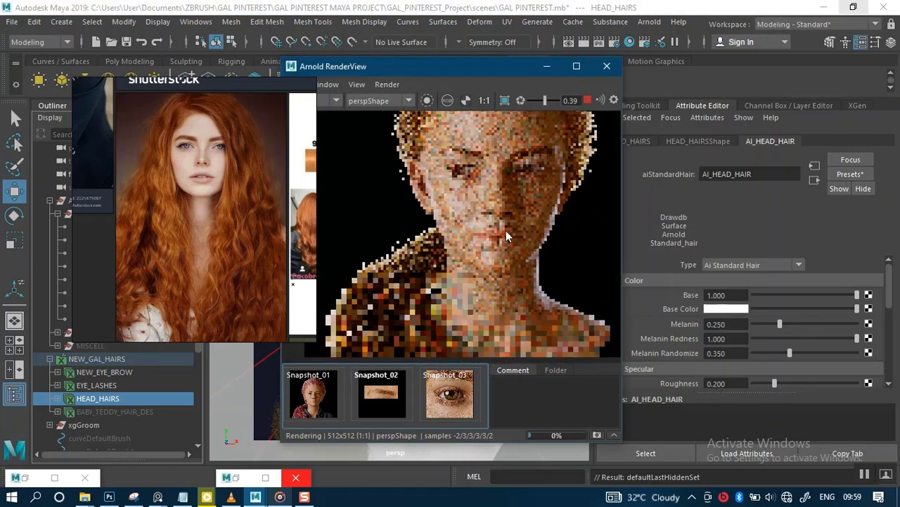
pyautogui.scroll(-1, 503, 235)
pyautogui.scroll(1, 486, 229)
pyautogui.scroll(-1, 470, 225)
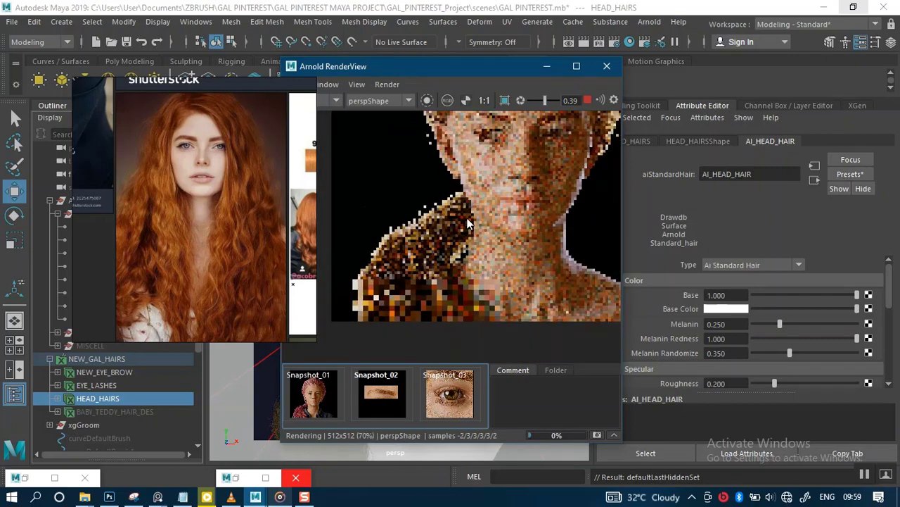
pyautogui.scroll(-1, 482, 243)
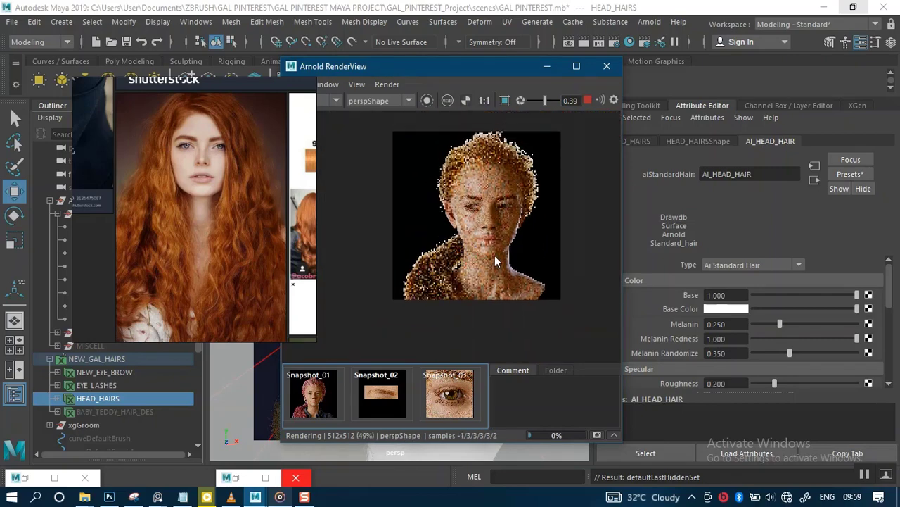
pyautogui.moveTo(256, 196); pyautogui.dragTo(119, 177)
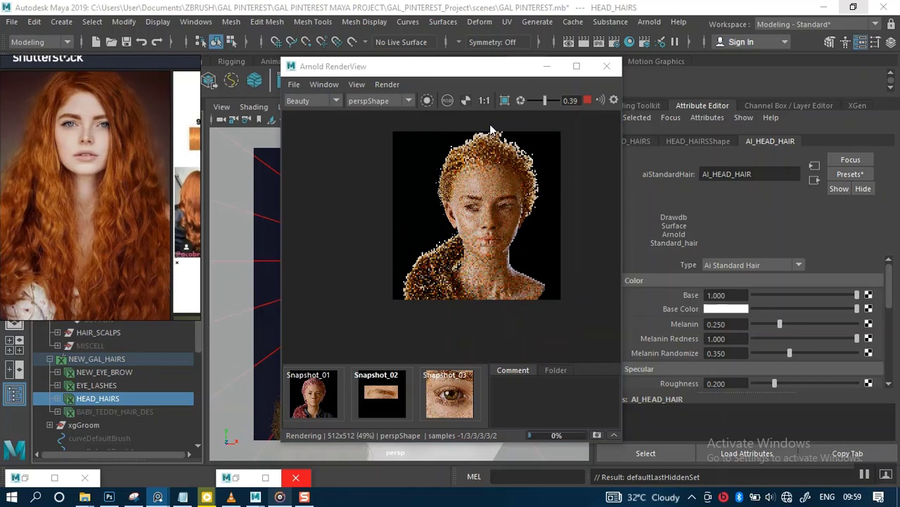
pyautogui.moveTo(438, 71); pyautogui.dragTo(638, 74)
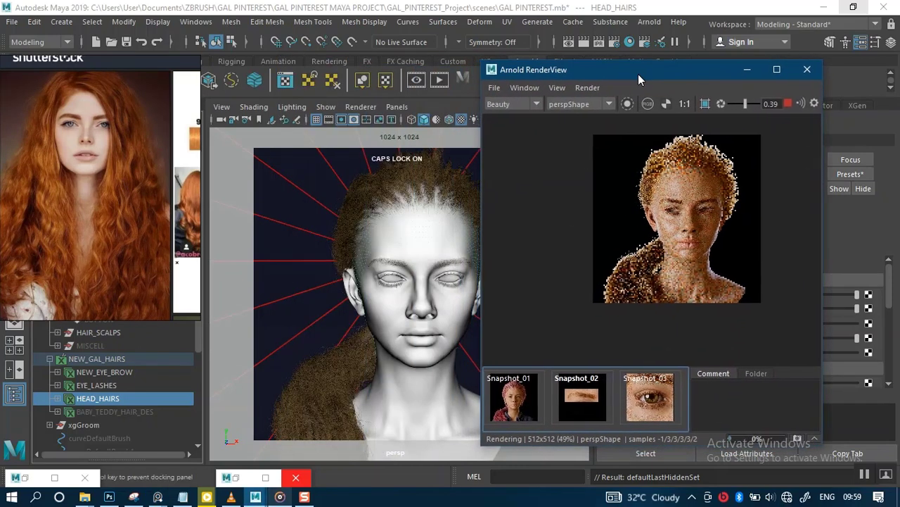
# - Reframe the perspective camera closer on the character's forehead and hairline
pyautogui.click(388, 386)
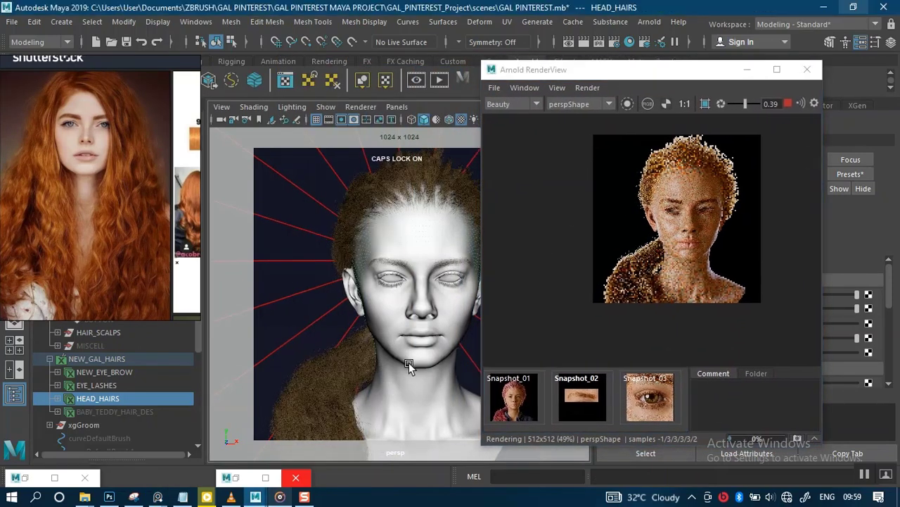
pyautogui.moveTo(411, 368)
pyautogui.keyDown('alt'); pyautogui.mouseDown(button='right')
pyautogui.moveTo(443, 414)
pyautogui.moveTo(419, 369)
pyautogui.mouseUp(button='right'); pyautogui.keyUp('alt')
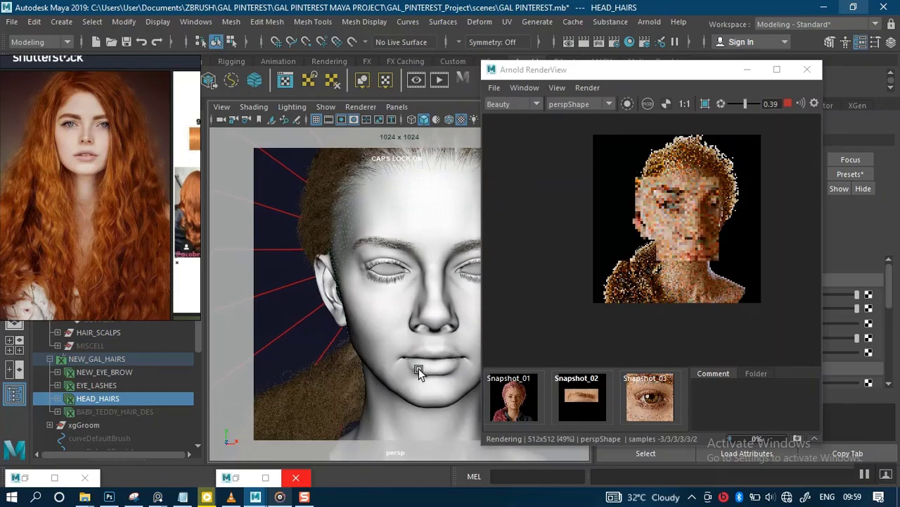
pyautogui.keyDown('alt'); pyautogui.moveTo(418, 368); pyautogui.dragTo(413, 408, button='middle'); pyautogui.keyUp('alt')
pyautogui.keyDown('alt'); pyautogui.moveTo(432, 345); pyautogui.dragTo(424, 383, button='middle'); pyautogui.keyUp('alt')
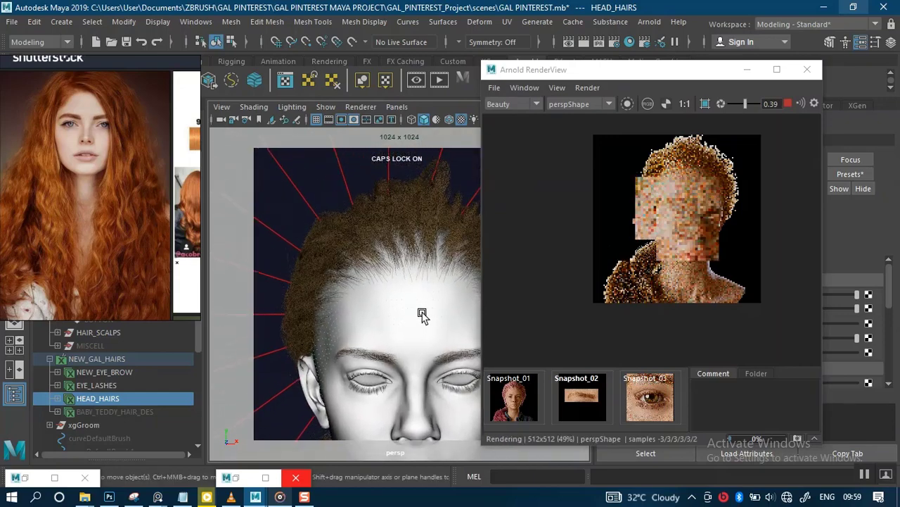
pyautogui.keyDown('alt'); pyautogui.moveTo(422, 312); pyautogui.dragTo(428, 330, button='right'); pyautogui.keyUp('alt')
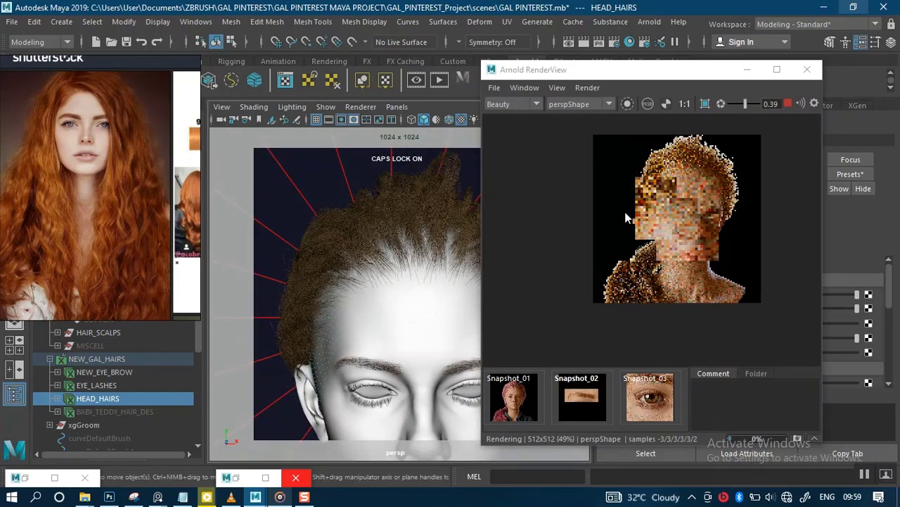
# - Move the render window beside the reference image and limit the render to a crop region across the upper head hair
pyautogui.scroll(2, 700, 241)
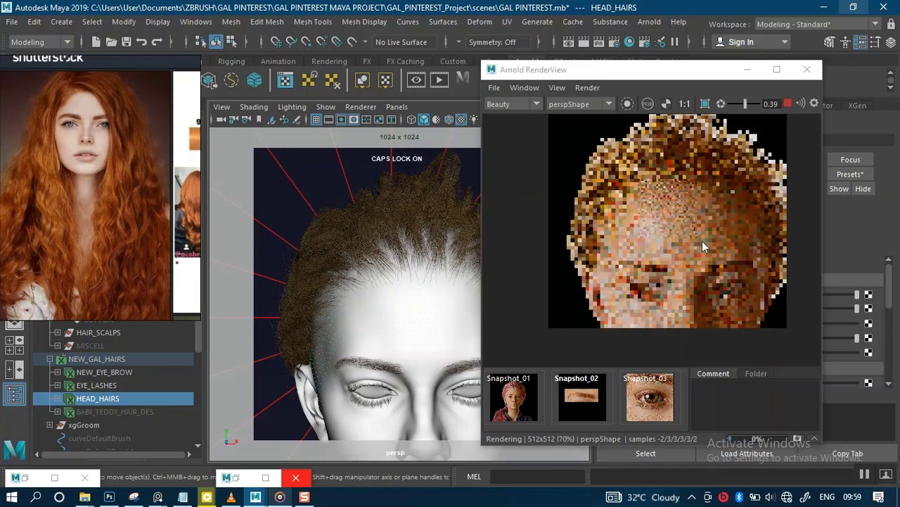
pyautogui.moveTo(668, 75); pyautogui.dragTo(484, 79)
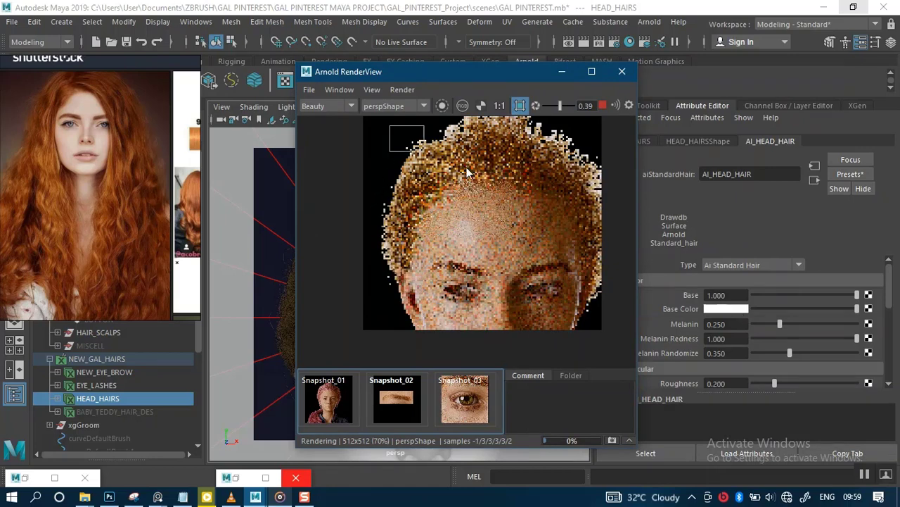
pyautogui.moveTo(468, 172); pyautogui.dragTo(605, 188)
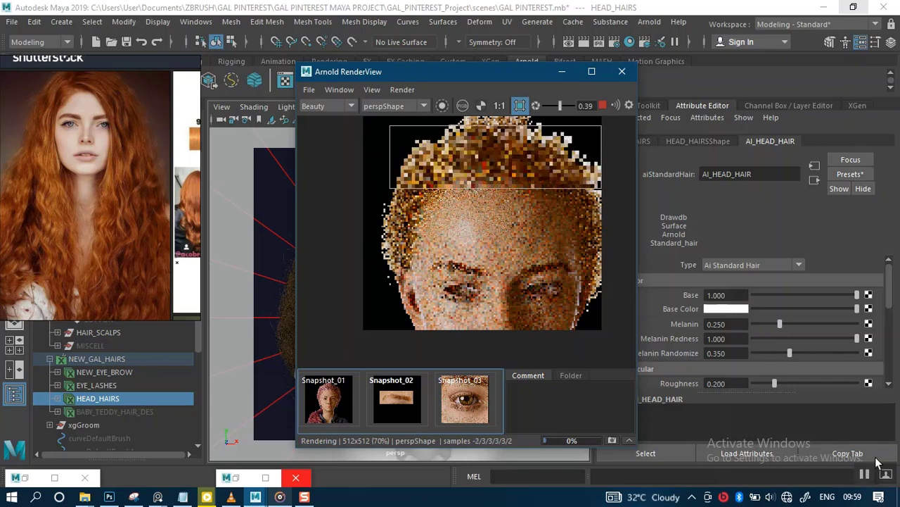
# - Set AI_HEAD_HAIR's Melanin to 0.4
pyautogui.click(733, 324)
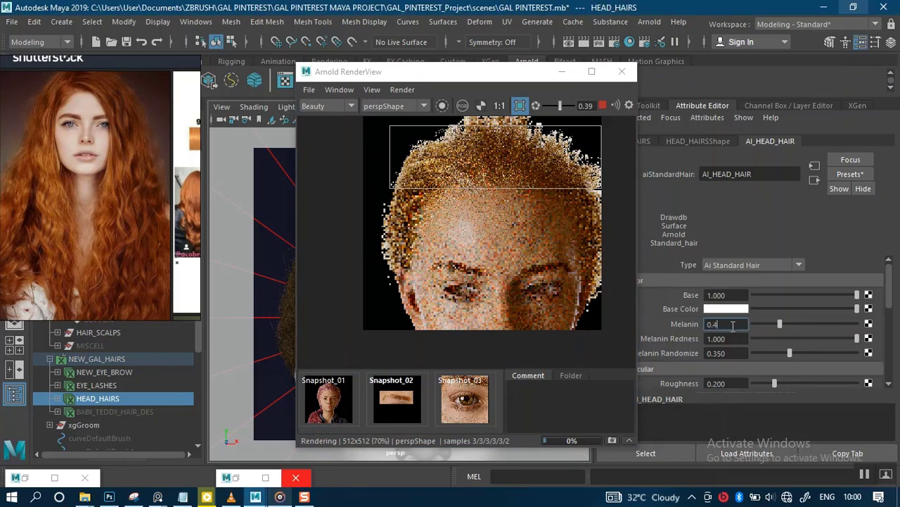
pyautogui.write('0.4')
pyautogui.press('Return')
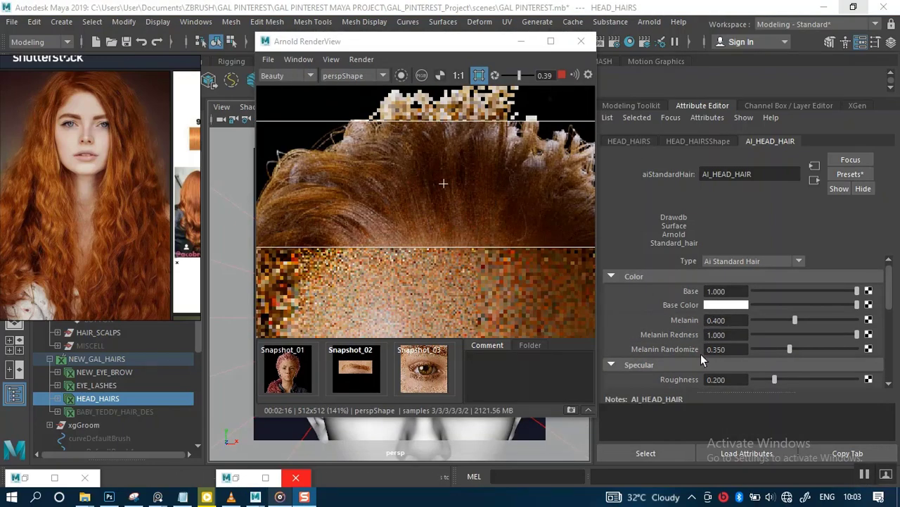
# - Set AI_HEAD_HAIR's Base Color to a dark red of R 0.182, G 0 and B 0
pyautogui.scroll(-3, 687, 350)
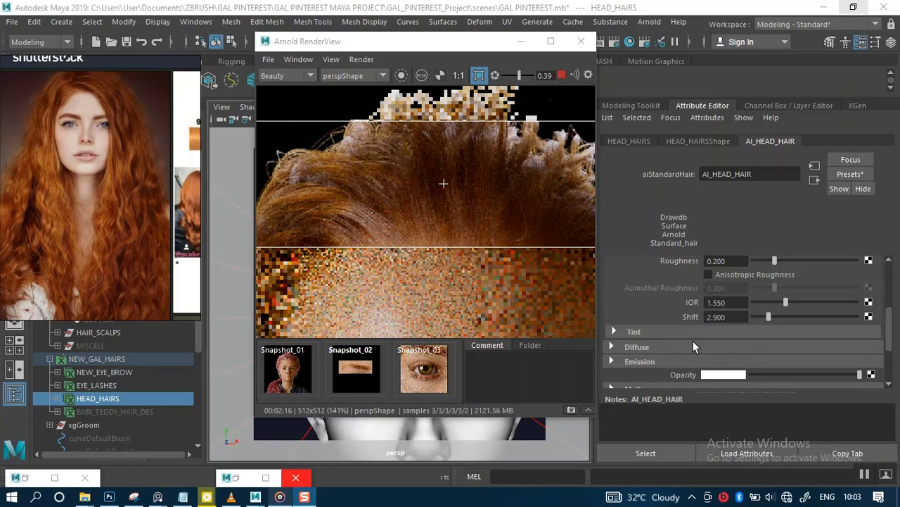
pyautogui.scroll(3, 694, 345)
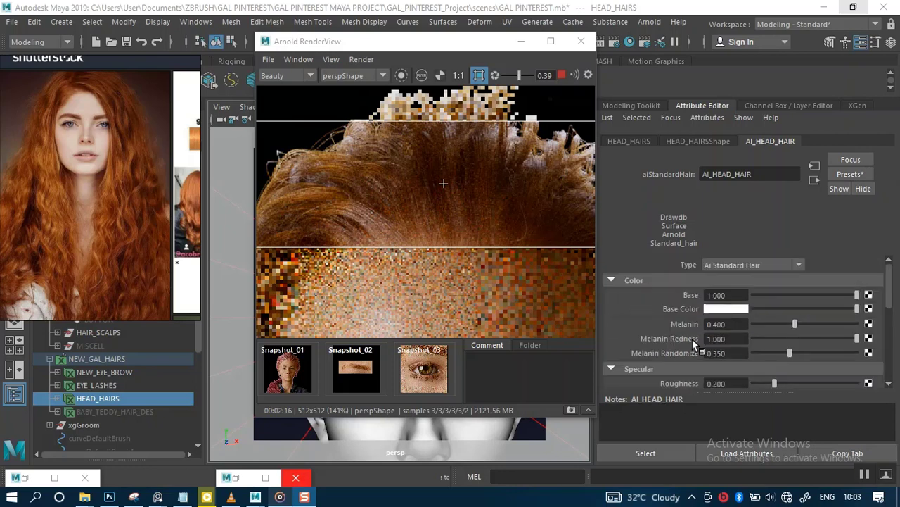
pyautogui.click(730, 309)
pyautogui.click(730, 310)
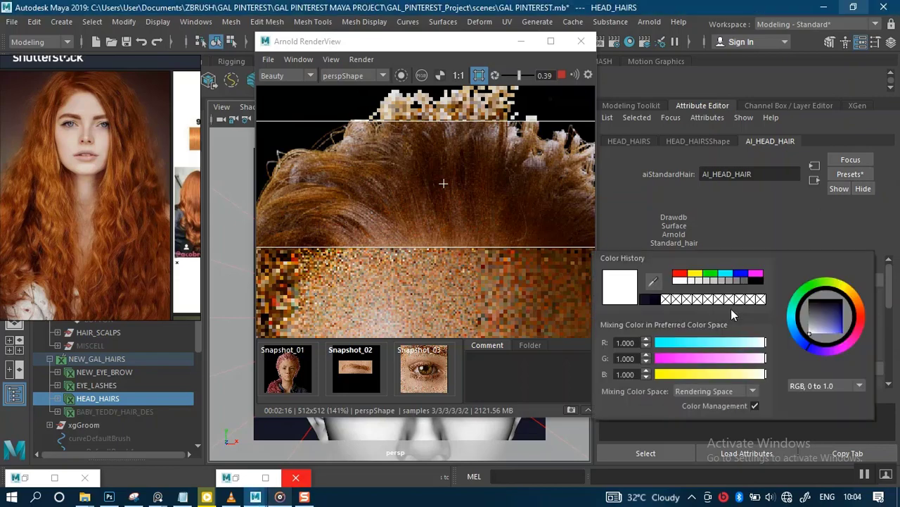
pyautogui.click(823, 388)
pyautogui.click(824, 399)
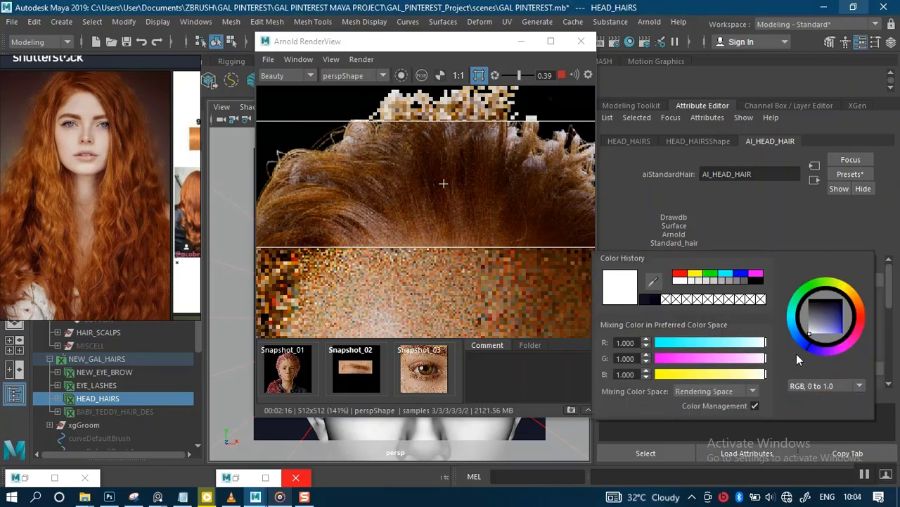
pyautogui.click(863, 318)
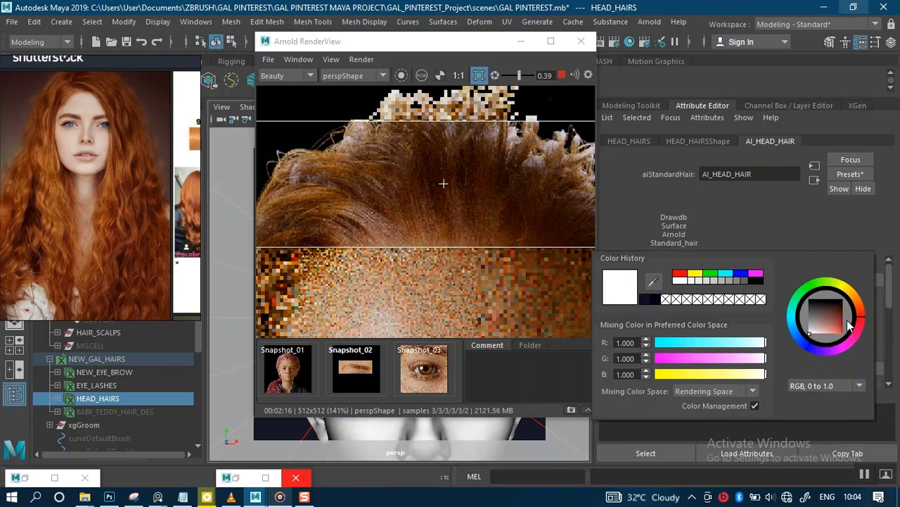
pyautogui.moveTo(732, 349); pyautogui.dragTo(637, 349)
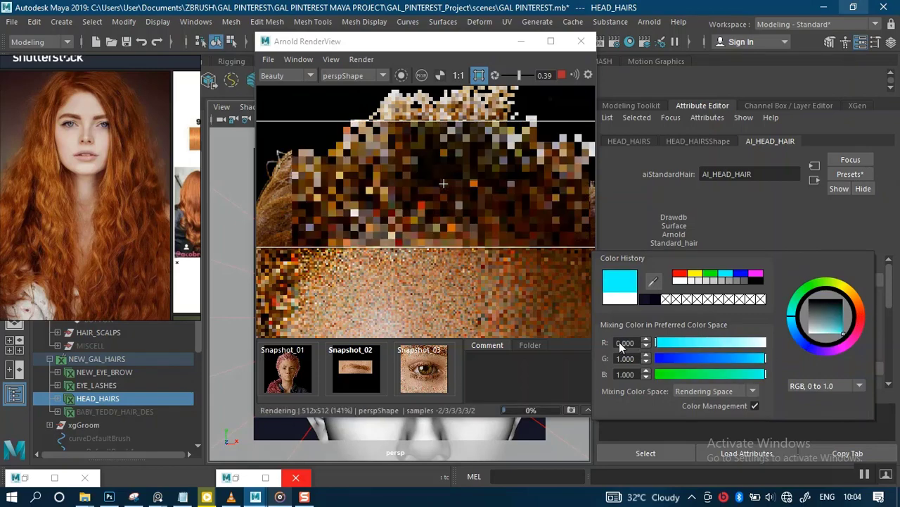
pyautogui.click(659, 359)
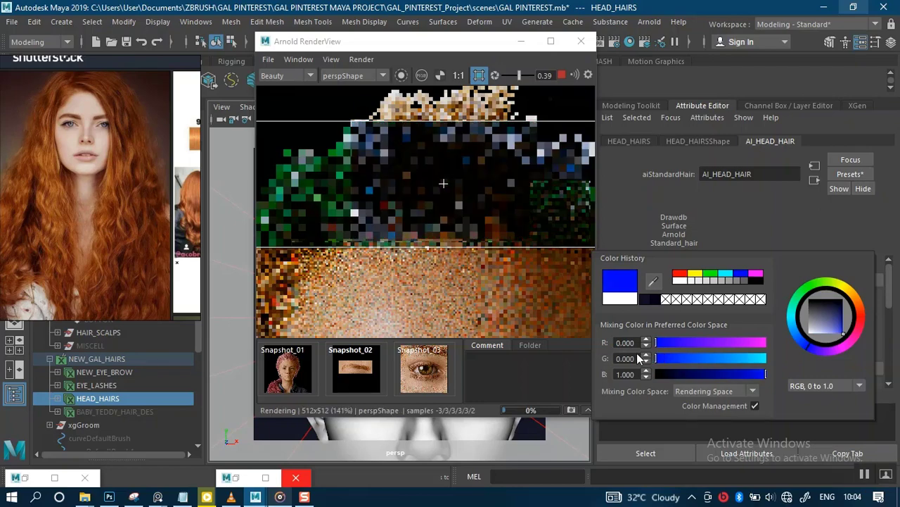
pyautogui.click(659, 374)
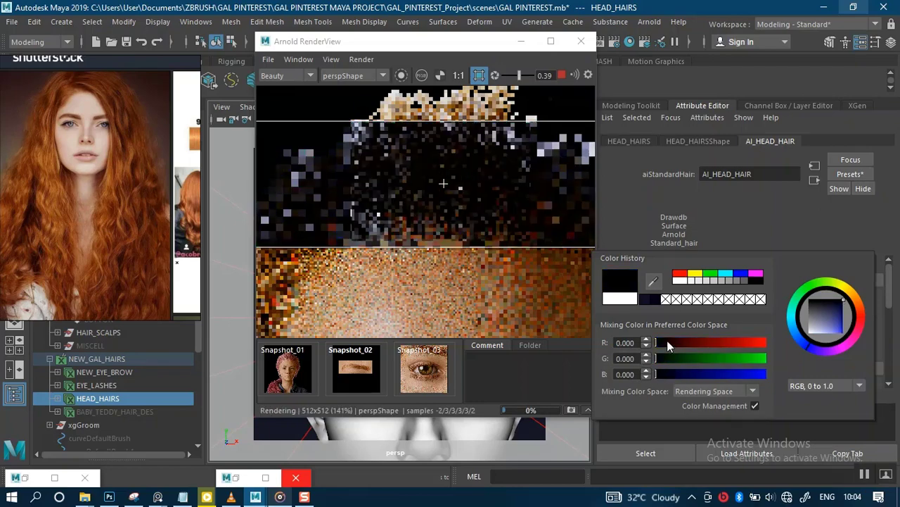
pyautogui.click(712, 343)
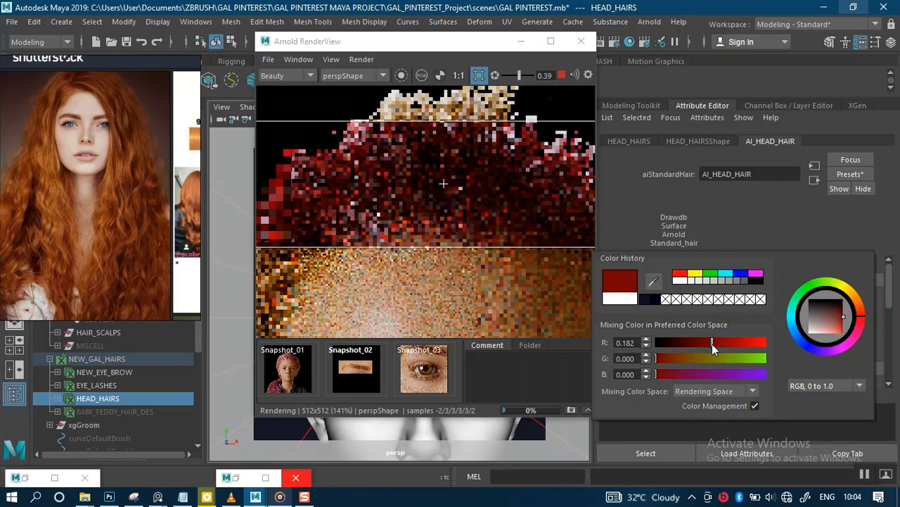
# - Lighten the head hair's Base Color to a softer red of about R 0.384, G 0.03 and B 0.03
pyautogui.click(799, 388)
pyautogui.click(787, 365)
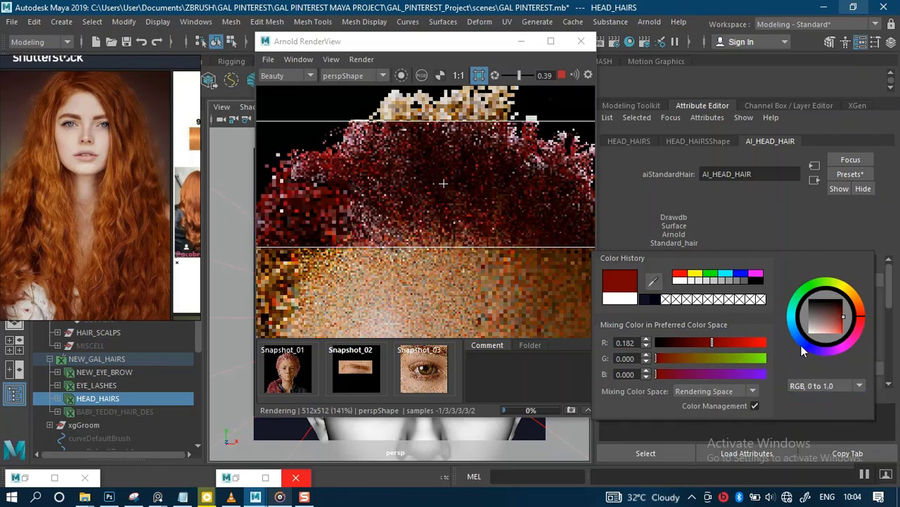
pyautogui.moveTo(835, 320); pyautogui.dragTo(841, 327)
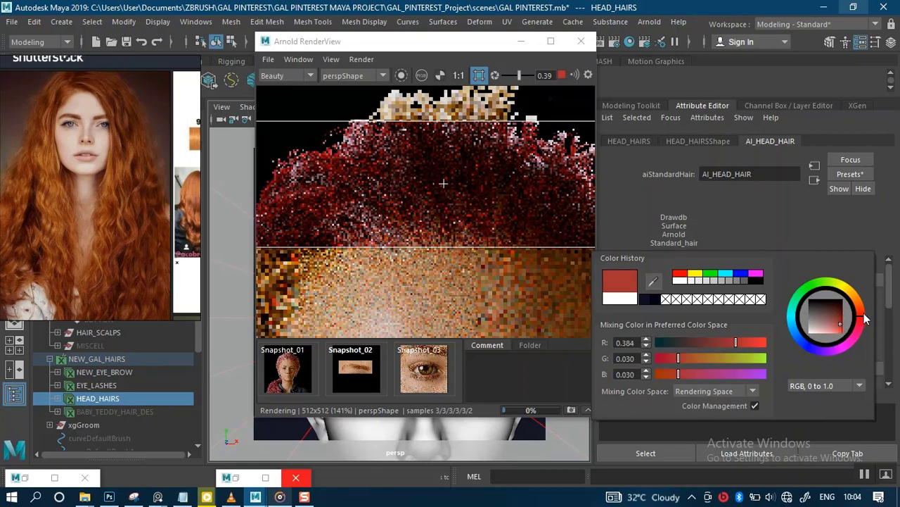
pyautogui.click(863, 317)
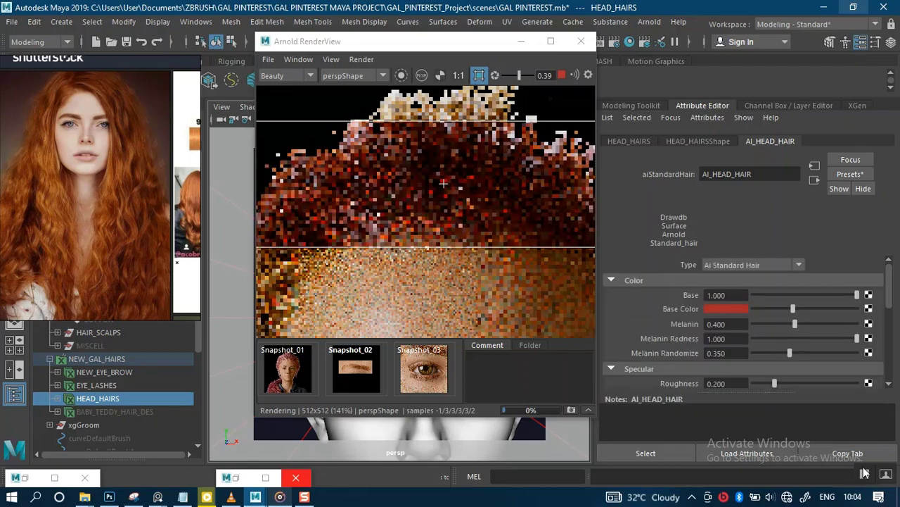
# - Turn off the render crop region and reframe the perspective camera to show the whole head and shoulders
pyautogui.scroll(-2, 443, 203)
pyautogui.scroll(3, 444, 203)
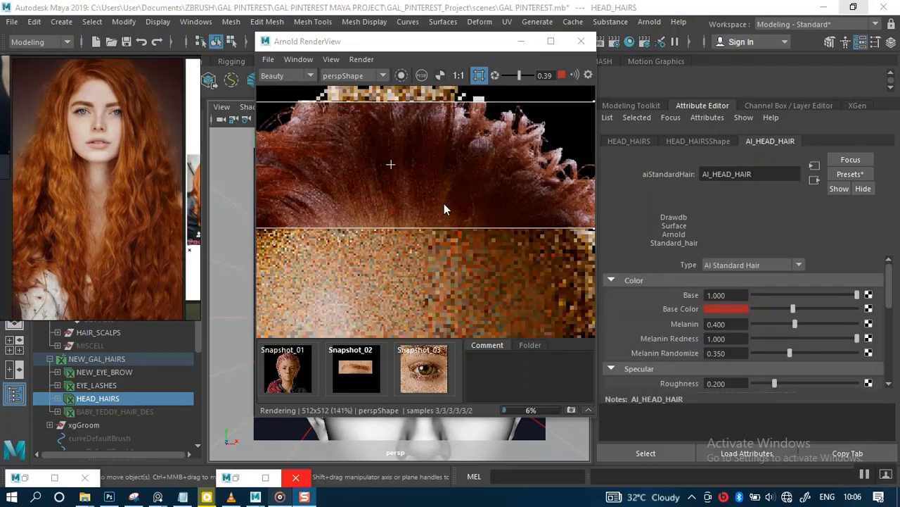
pyautogui.scroll(-4, 444, 204)
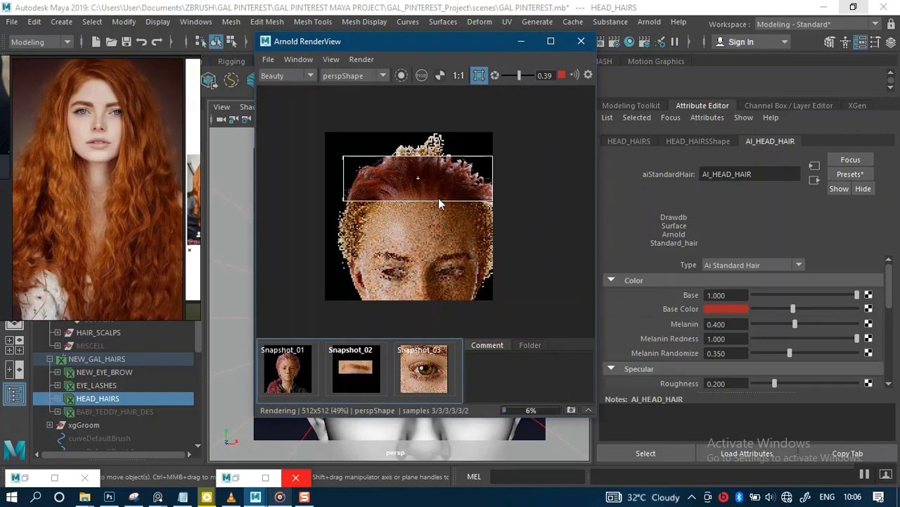
pyautogui.scroll(1, 454, 232)
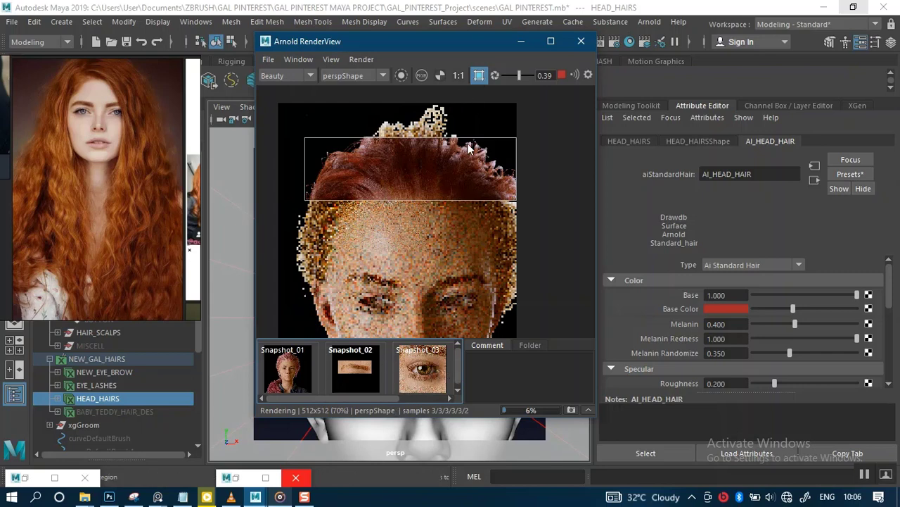
pyautogui.moveTo(412, 49); pyautogui.dragTo(639, 45)
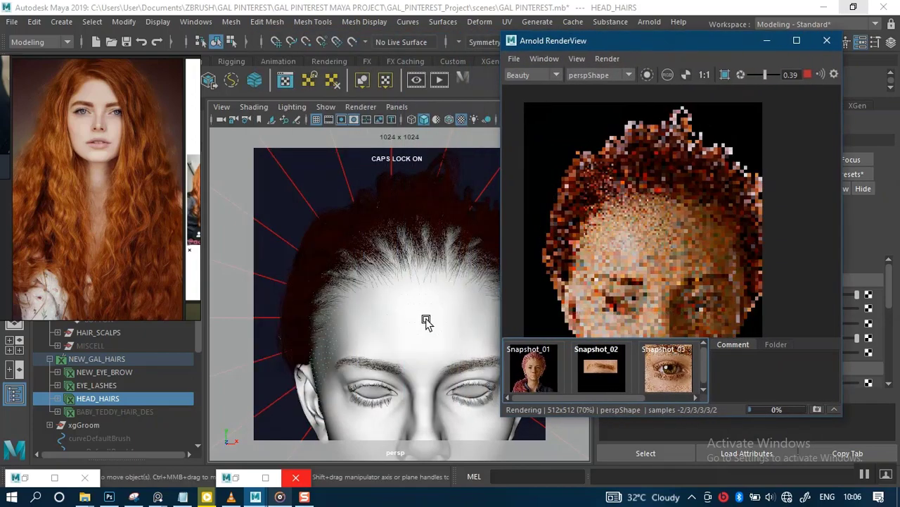
pyautogui.scroll(-3, 370, 274)
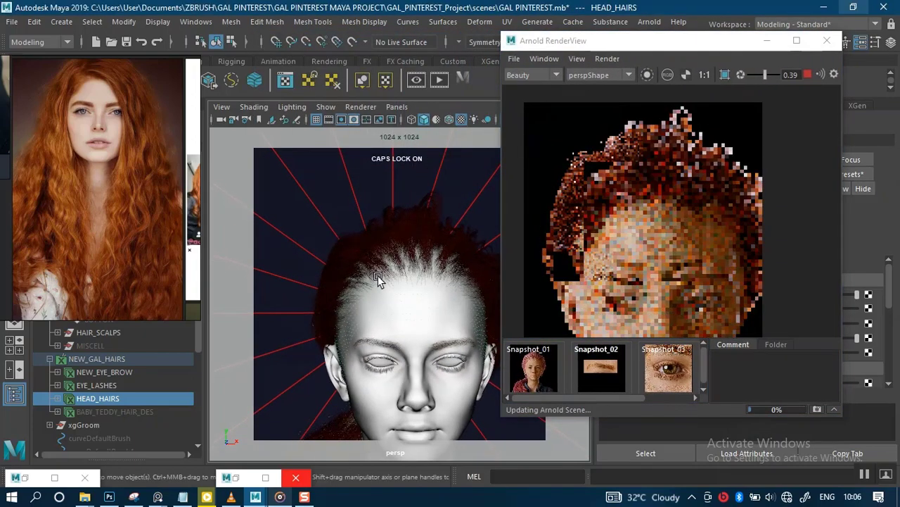
pyautogui.keyDown('alt'); pyautogui.moveTo(391, 310); pyautogui.dragTo(402, 259, button='middle'); pyautogui.keyUp('alt')
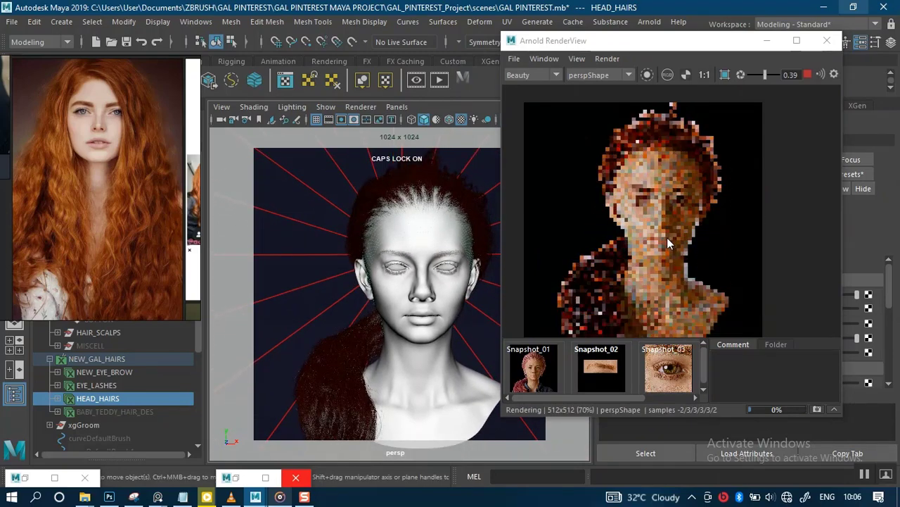
# - Place the render window beside the reference photo and examine the rendered ponytail, hairline and face for color match
pyautogui.moveTo(661, 45); pyautogui.dragTo(509, 27)
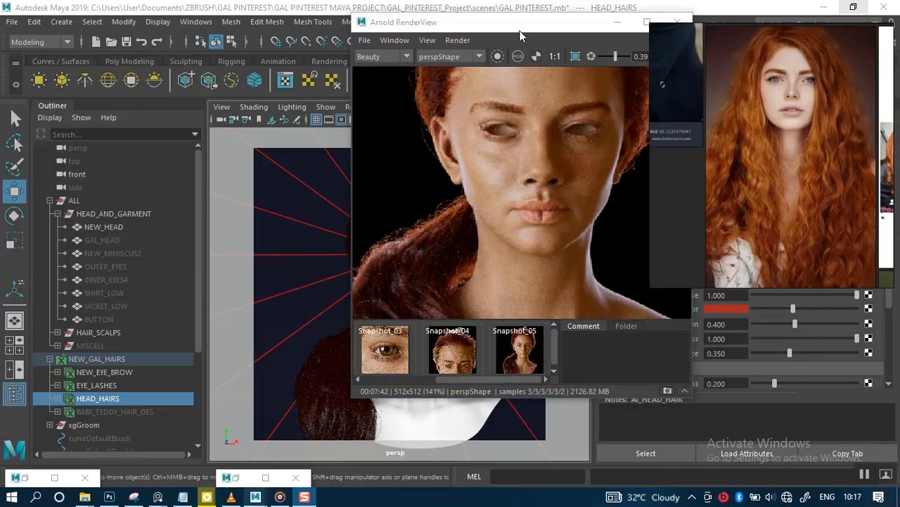
pyautogui.moveTo(520, 31); pyautogui.dragTo(358, 80)
pyautogui.scroll(-1, 373, 267)
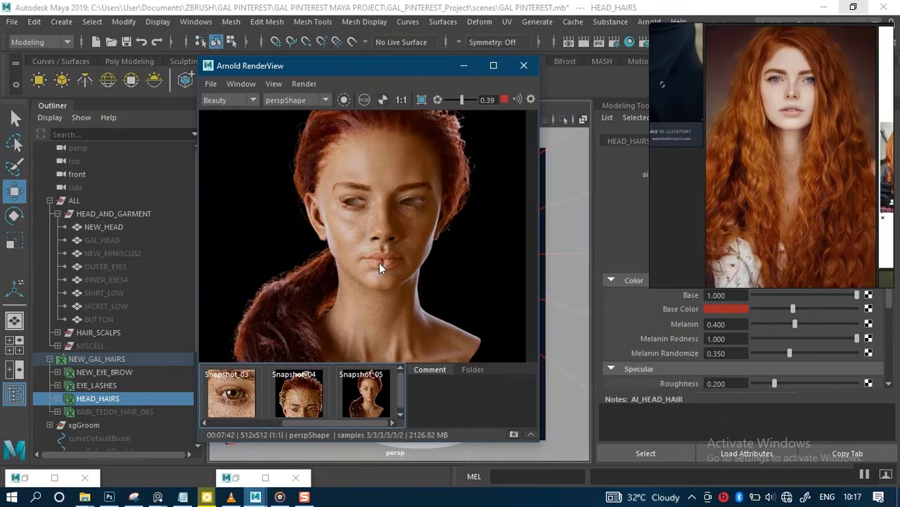
pyautogui.moveTo(381, 256); pyautogui.dragTo(390, 192, button='middle')
pyautogui.scroll(1, 339, 256)
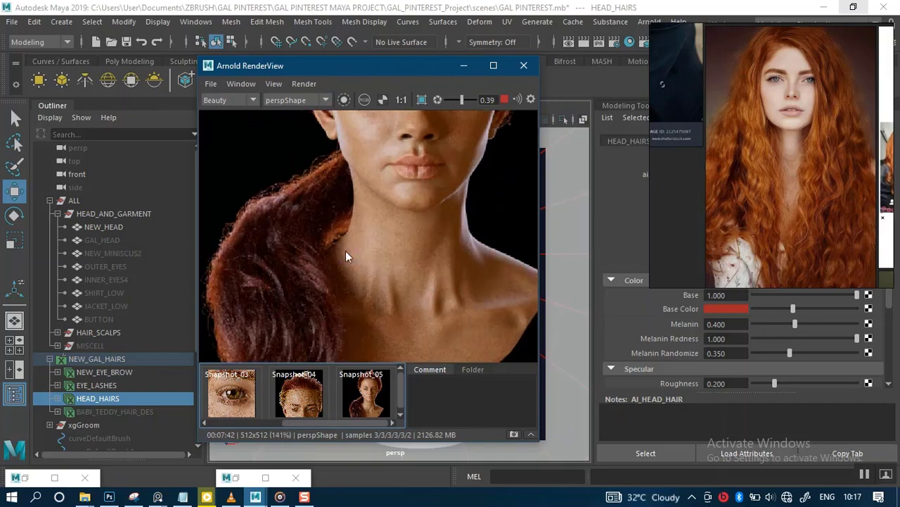
pyautogui.moveTo(378, 238); pyautogui.dragTo(361, 354, button='middle')
pyautogui.moveTo(402, 262); pyautogui.dragTo(387, 321, button='middle')
pyautogui.scroll(1, 387, 321)
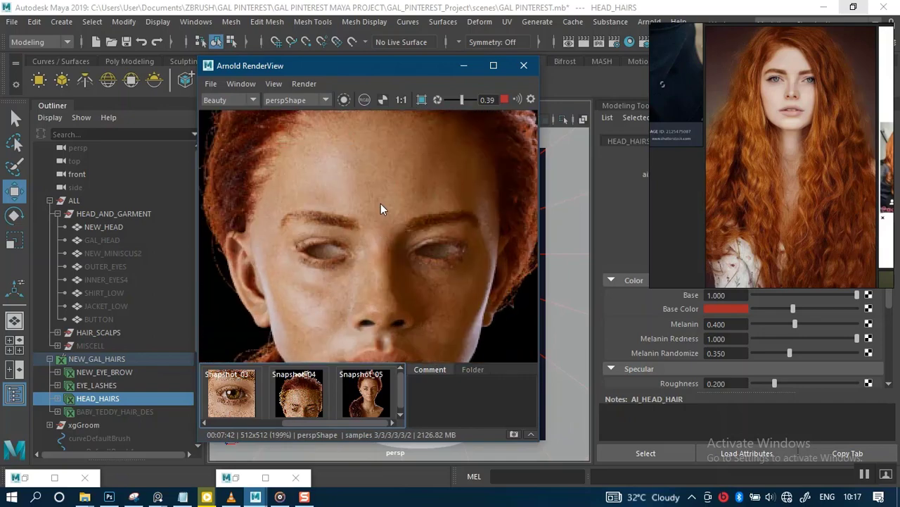
pyautogui.moveTo(381, 203); pyautogui.dragTo(376, 228, button='middle')
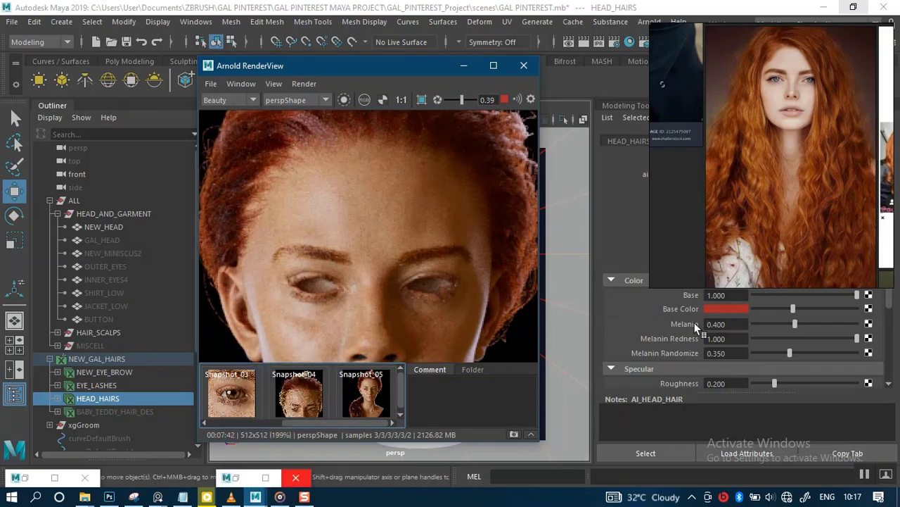
# - Switch to Photoshop and read the RGB values of the foreground color sampled from the reference hair
pyautogui.moveTo(110, 495)
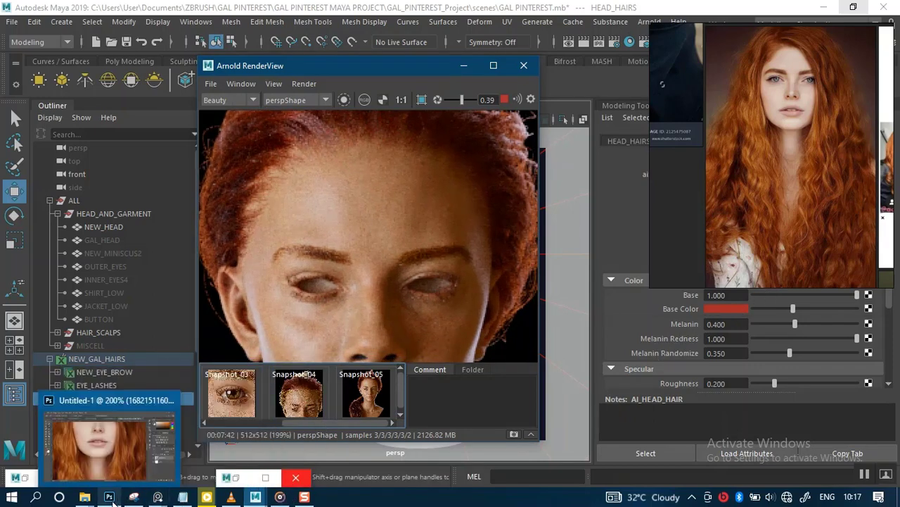
pyautogui.click(121, 474)
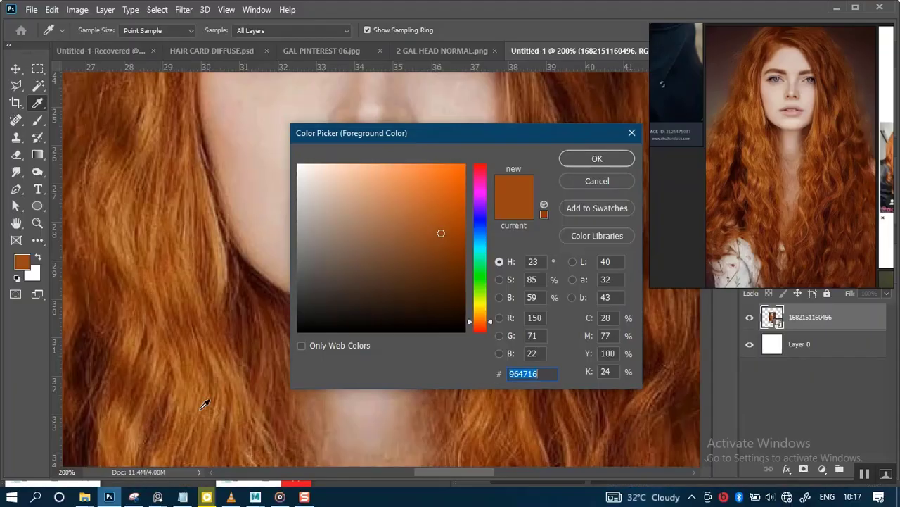
pyautogui.click(532, 335)
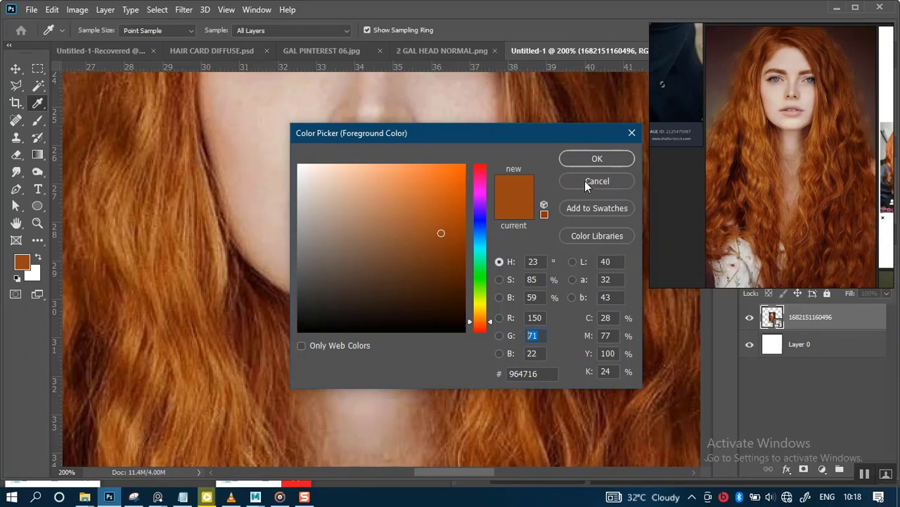
# - Switch back to Maya and set the head hair's Base Color to R 150, G 71, B 22
pyautogui.moveTo(262, 499)
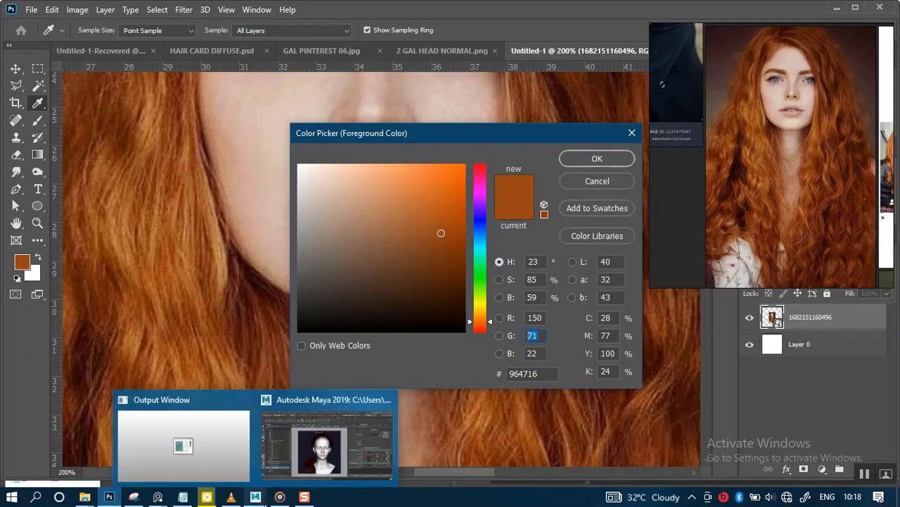
pyautogui.click(327, 443)
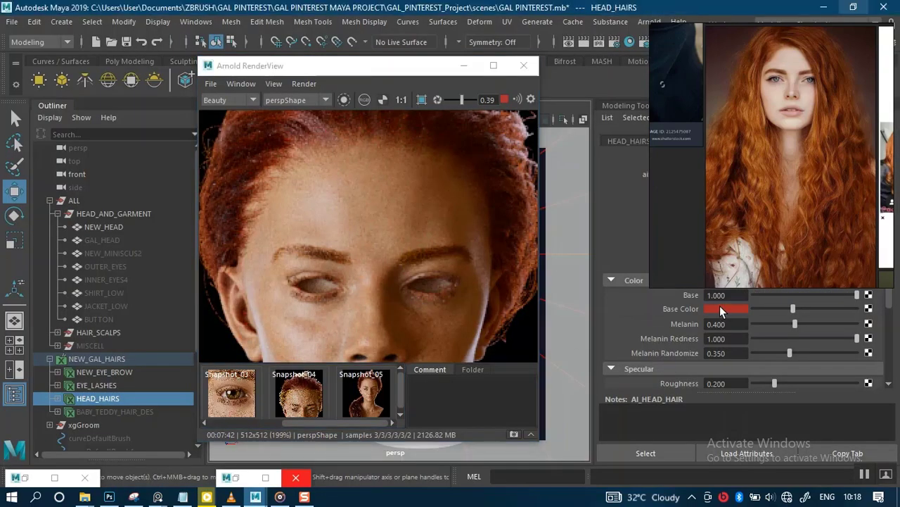
pyautogui.click(720, 310)
pyautogui.moveTo(627, 340); pyautogui.dragTo(593, 341)
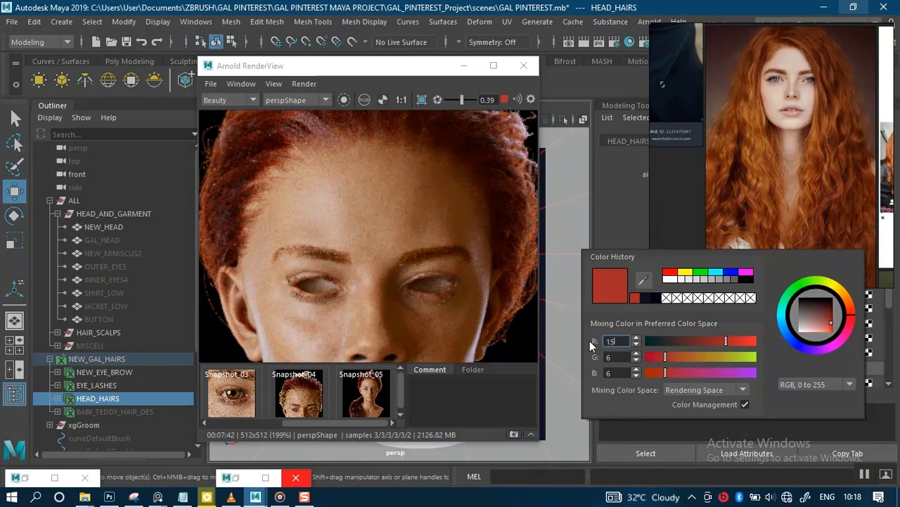
pyautogui.click(613, 357)
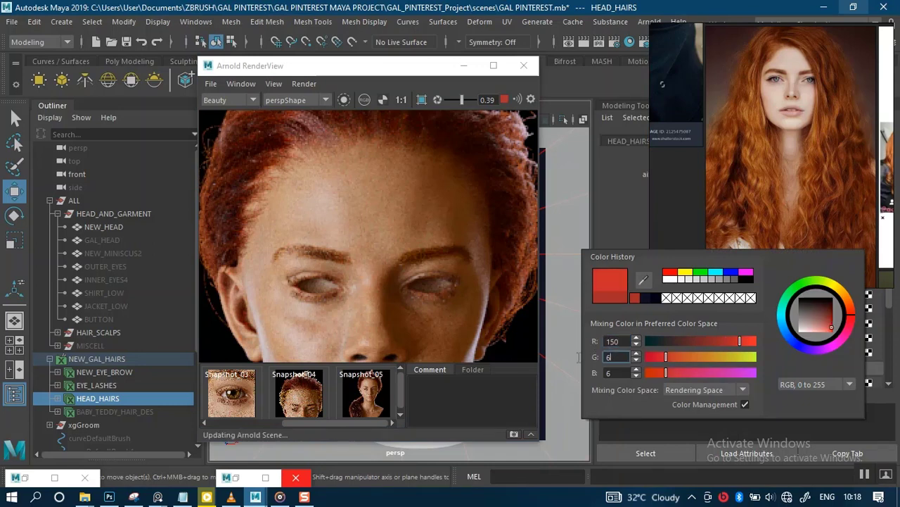
pyautogui.write('7')
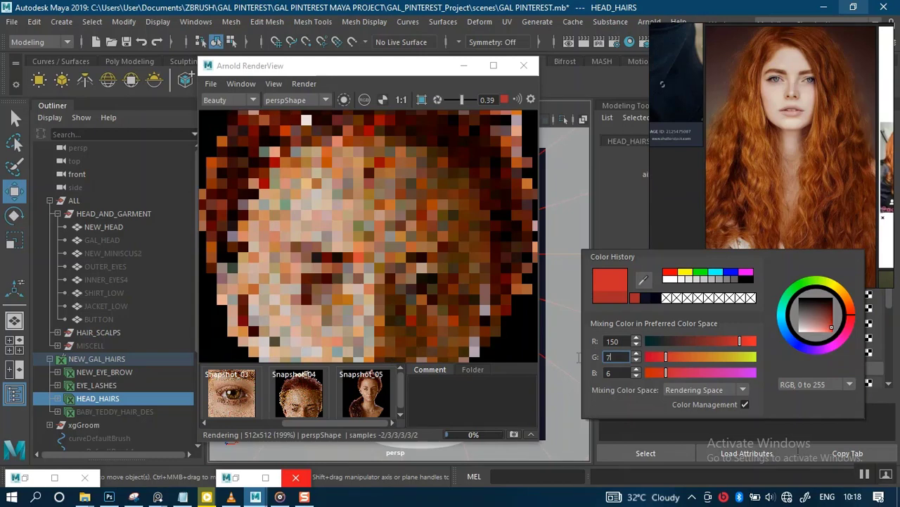
pyautogui.write('1')
pyautogui.click(613, 373)
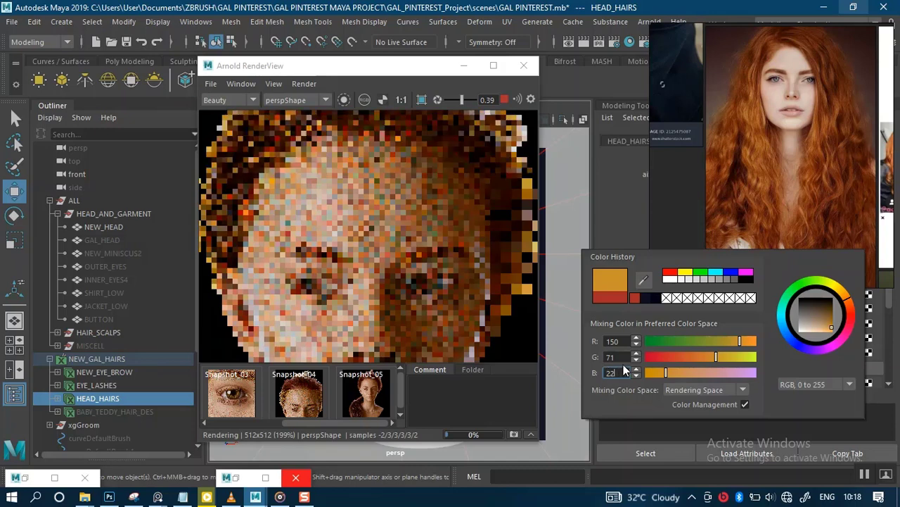
pyautogui.press('Return')
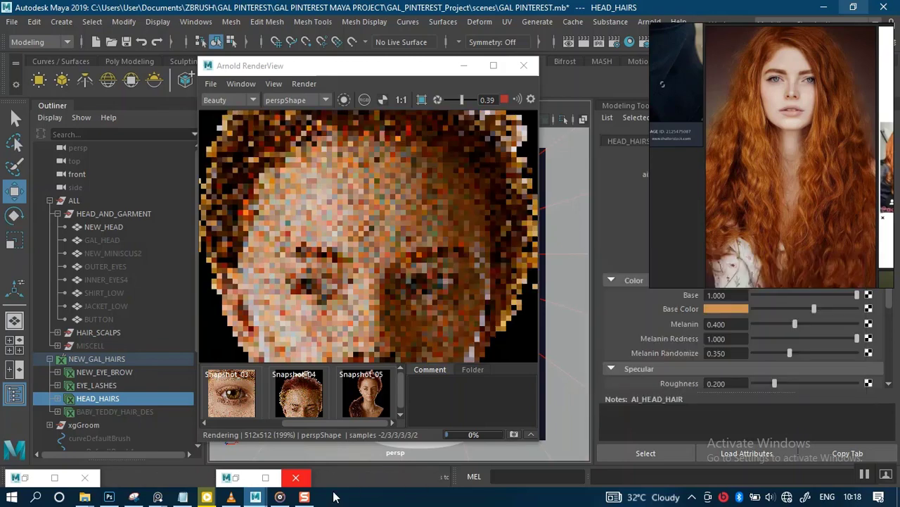
pyautogui.moveTo(280, 498)
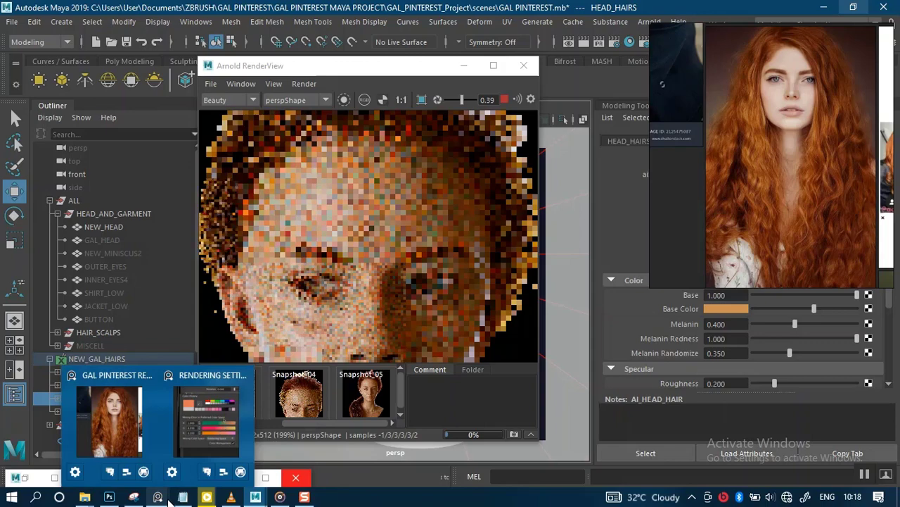
pyautogui.moveTo(206, 496)
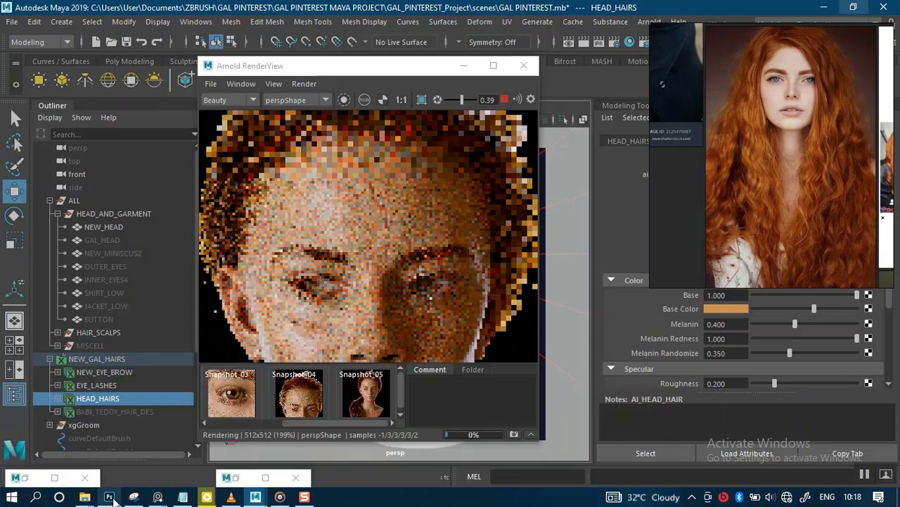
# - Lower the green value of the head hair's Base Color to shift it from orange toward red
pyautogui.moveTo(103, 456)
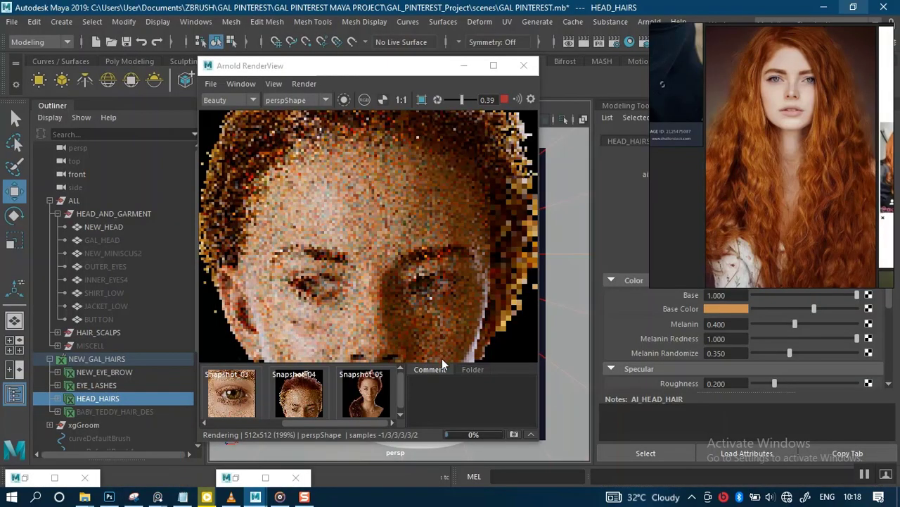
pyautogui.scroll(-2, 394, 301)
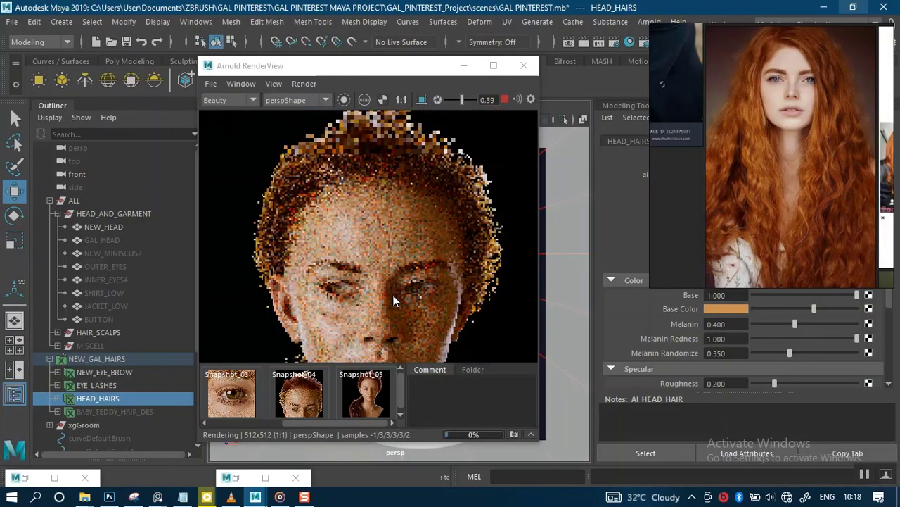
pyautogui.moveTo(393, 271); pyautogui.dragTo(395, 238, button='middle')
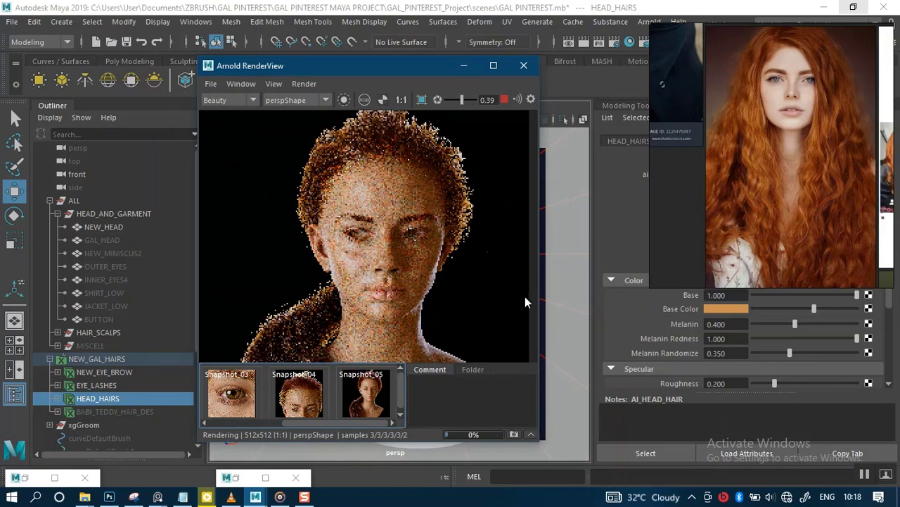
pyautogui.click(724, 311)
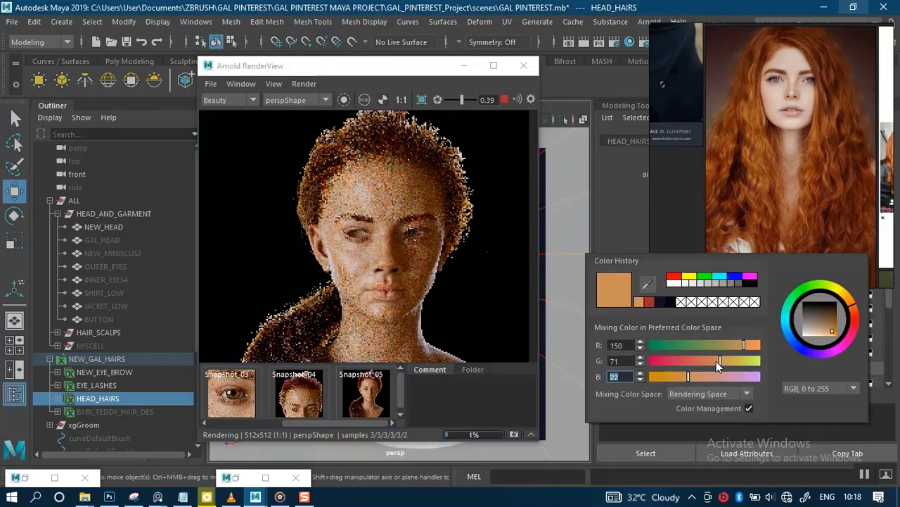
pyautogui.moveTo(718, 362); pyautogui.dragTo(706, 363)
pyautogui.click(693, 361)
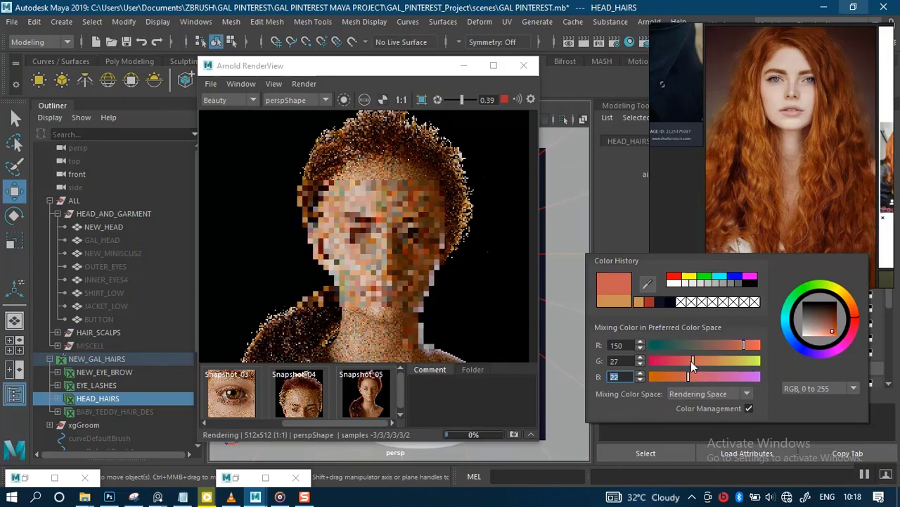
pyautogui.moveTo(692, 363); pyautogui.dragTo(682, 361)
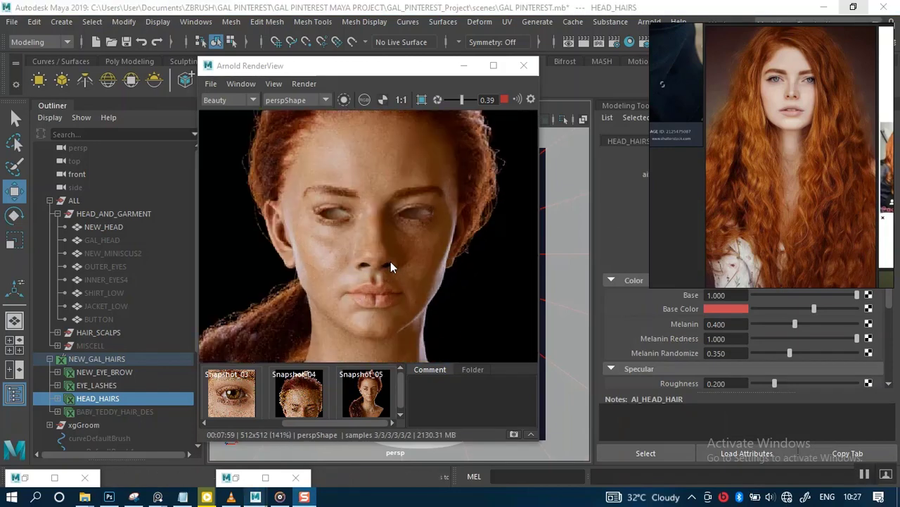
# - Enlarge the render window and examine the finished test render's hairline, face and ponytail for color match with the reference photo
pyautogui.click(493, 65)
pyautogui.scroll(-2, 384, 341)
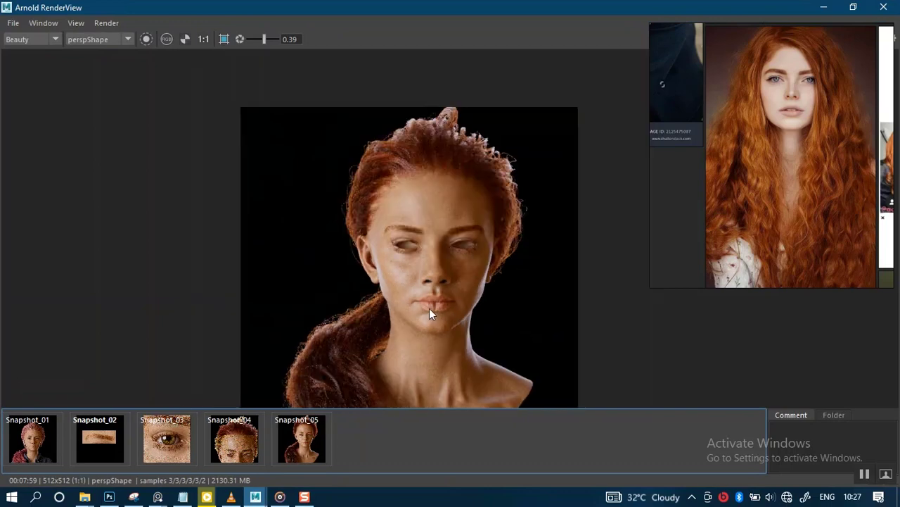
pyautogui.moveTo(429, 308); pyautogui.dragTo(418, 252, button='middle')
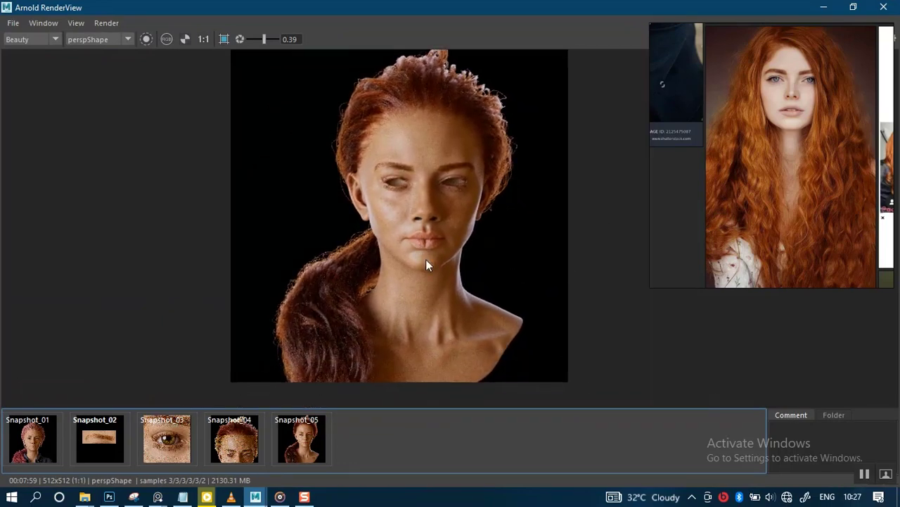
pyautogui.scroll(2, 425, 262)
pyautogui.moveTo(425, 259); pyautogui.dragTo(490, 234, button='middle')
pyautogui.scroll(-1, 452, 275)
pyautogui.click(852, 8)
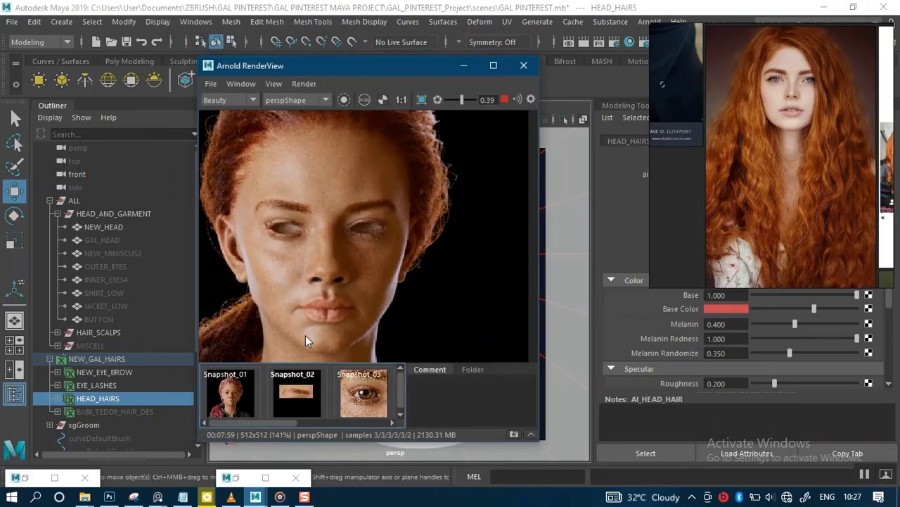
# - Hide the LIGHT_SET_UP_03 group and show LIGHT_SET_UP_01 in its place
pyautogui.click(49, 359)
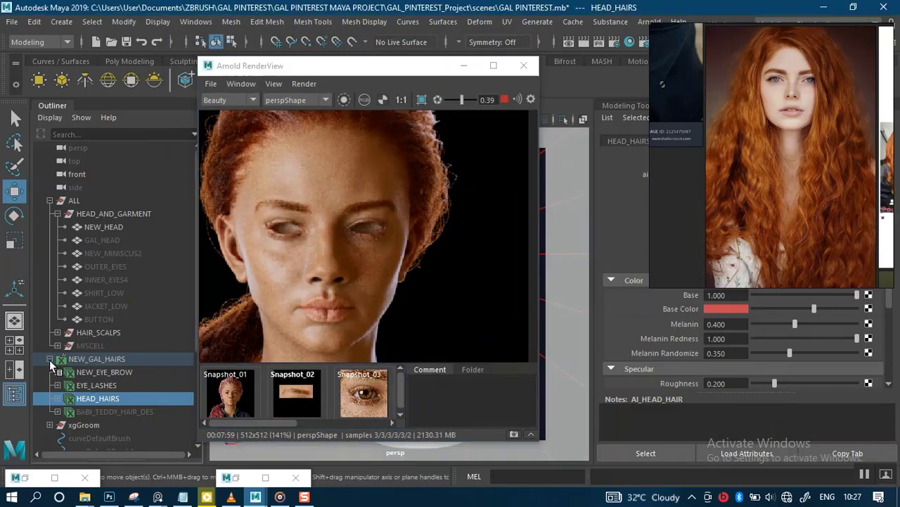
pyautogui.scroll(-2, 70, 405)
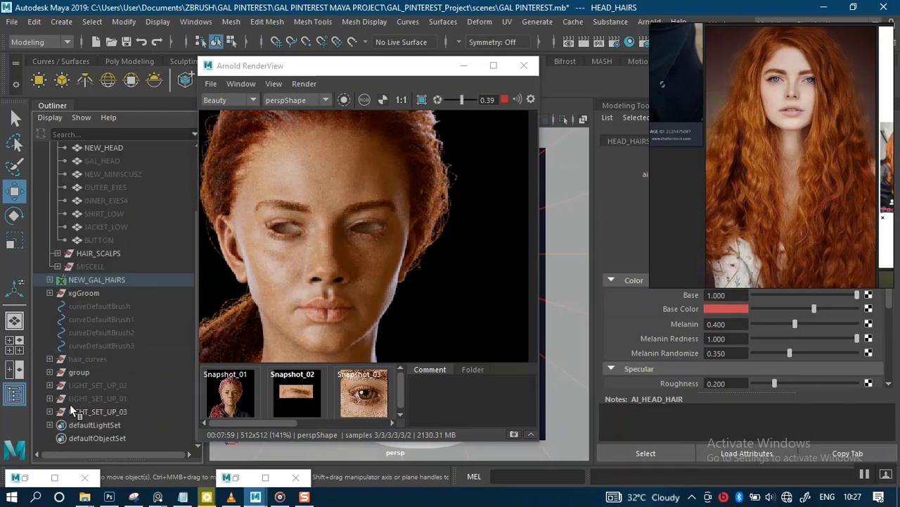
pyautogui.click(85, 412)
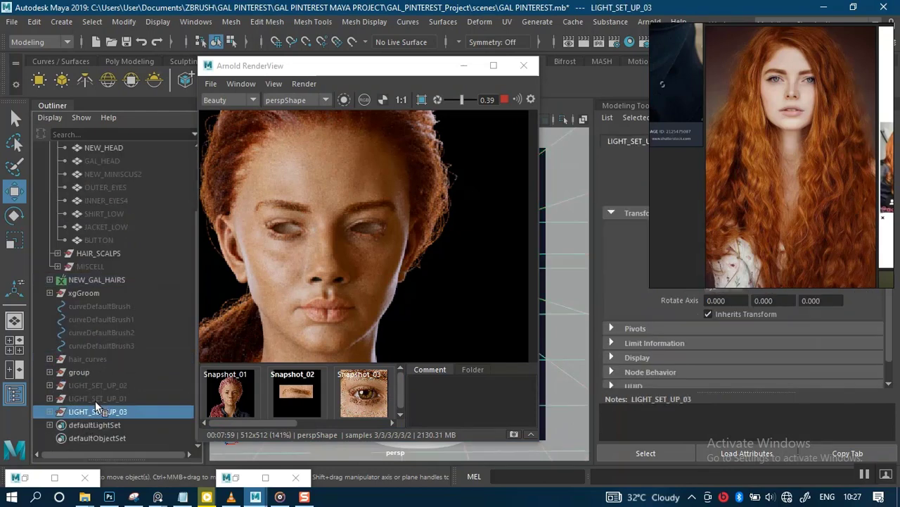
pyautogui.hotkey('ctrl', 'h')
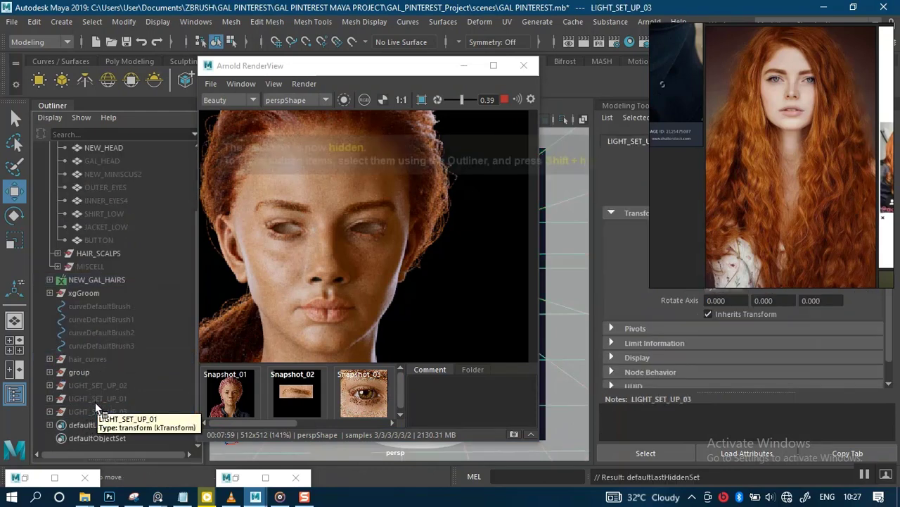
pyautogui.click(94, 399)
pyautogui.hotkey('shift', 'h')
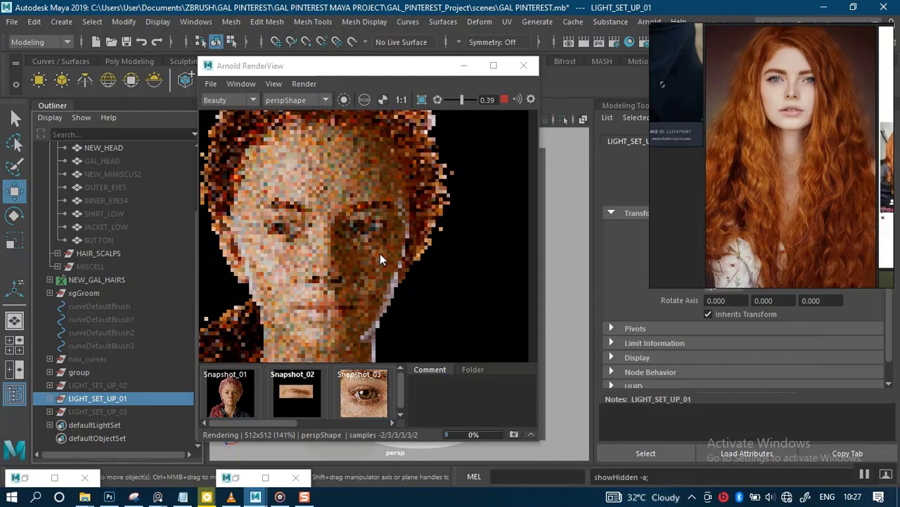
# - Hide the LIGHT_SET_UP_01 group and show LIGHT_SET_UP_02 for the test render
pyautogui.scroll(-3, 385, 254)
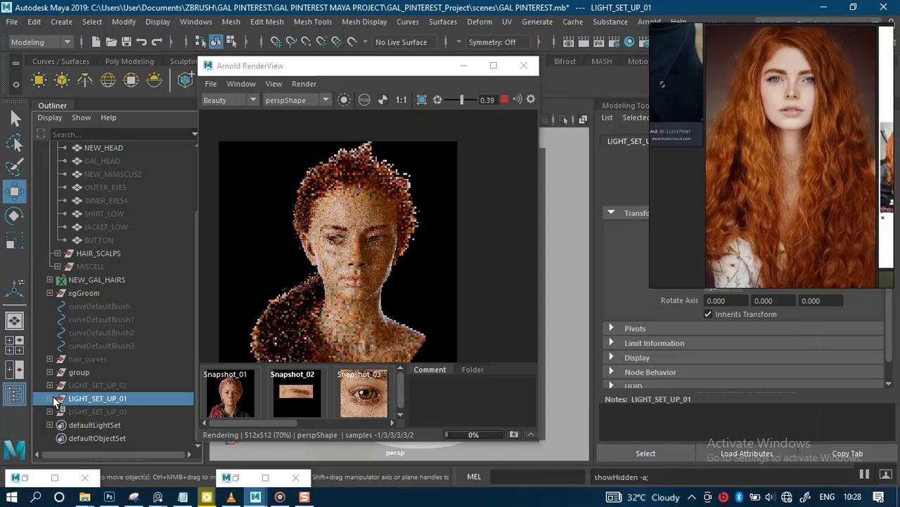
pyautogui.click(97, 388)
pyautogui.click(94, 399)
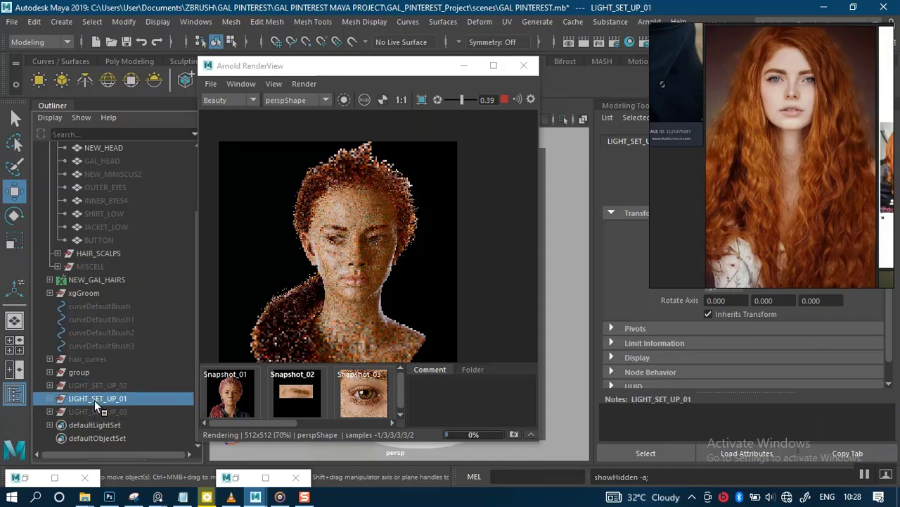
pyautogui.hotkey('ctrl', 'h')
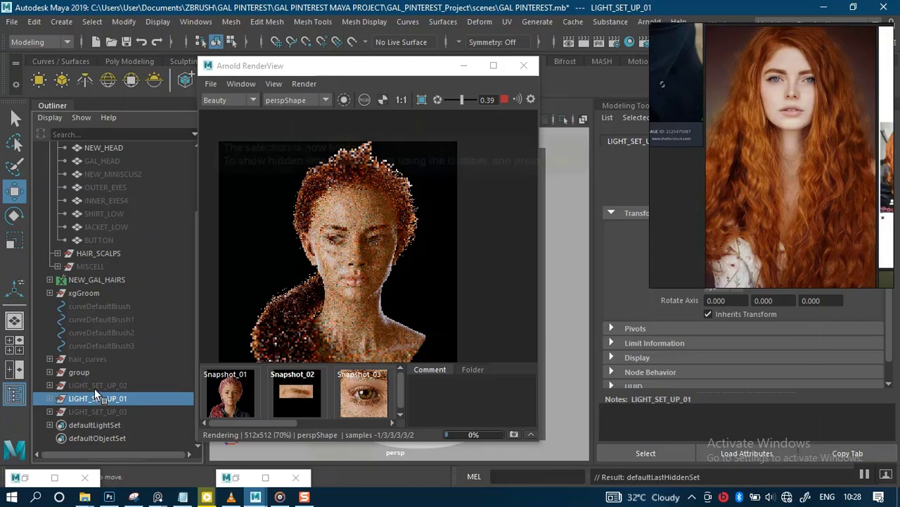
pyautogui.hotkey('ctrl', 'h')
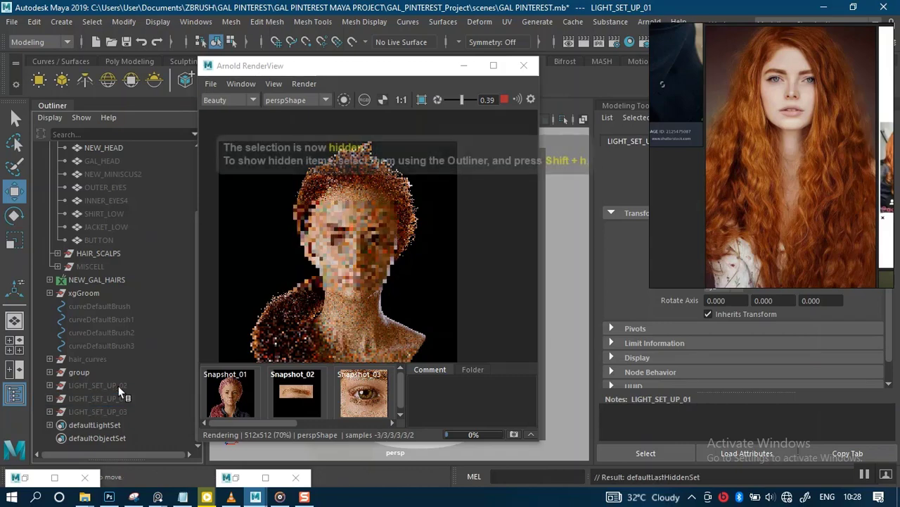
pyautogui.click(155, 386)
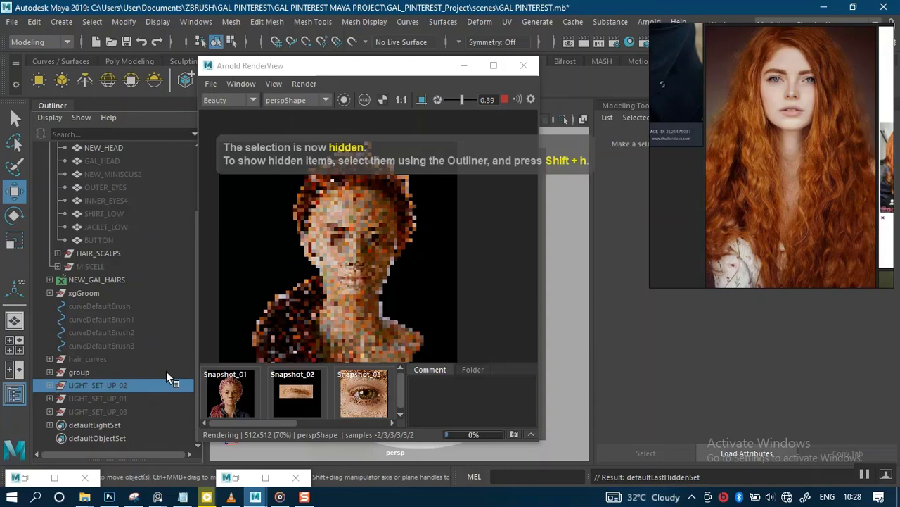
pyautogui.hotkey('shift', 'h')
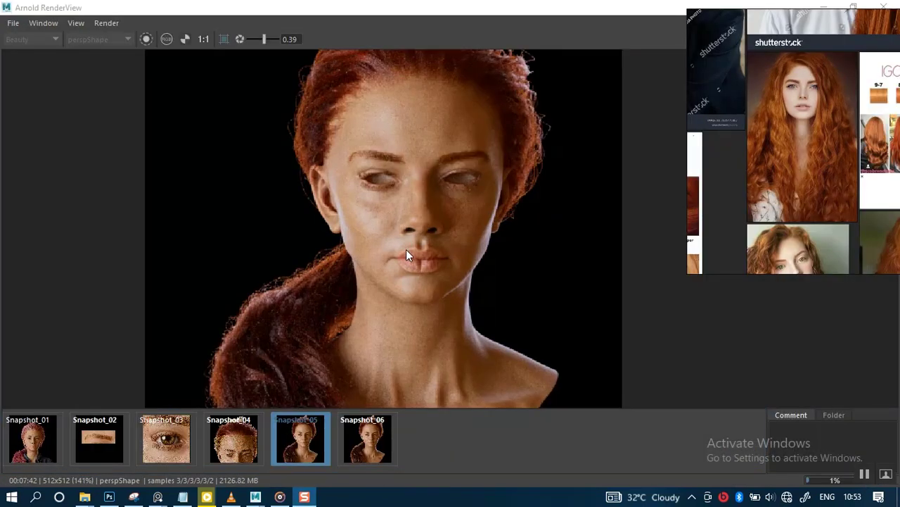
# - Examine the rendered ponytail and hairline, move the reference board beside the render to compare hair color, and find the latest snapshots
pyautogui.moveTo(406, 249); pyautogui.dragTo(418, 167, button='middle')
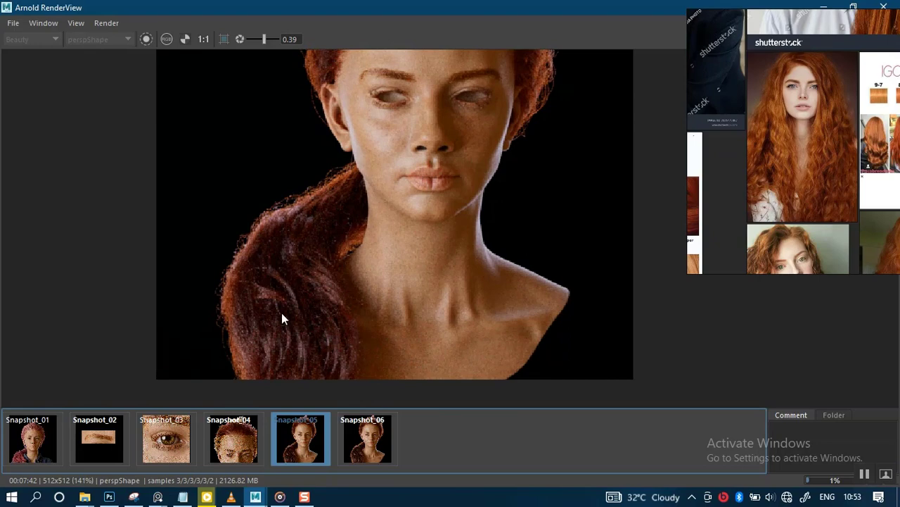
pyautogui.moveTo(414, 231); pyautogui.dragTo(401, 313, button='middle')
pyautogui.moveTo(435, 245); pyautogui.dragTo(418, 302, button='middle')
pyautogui.moveTo(418, 205); pyautogui.dragTo(453, 179, button='middle')
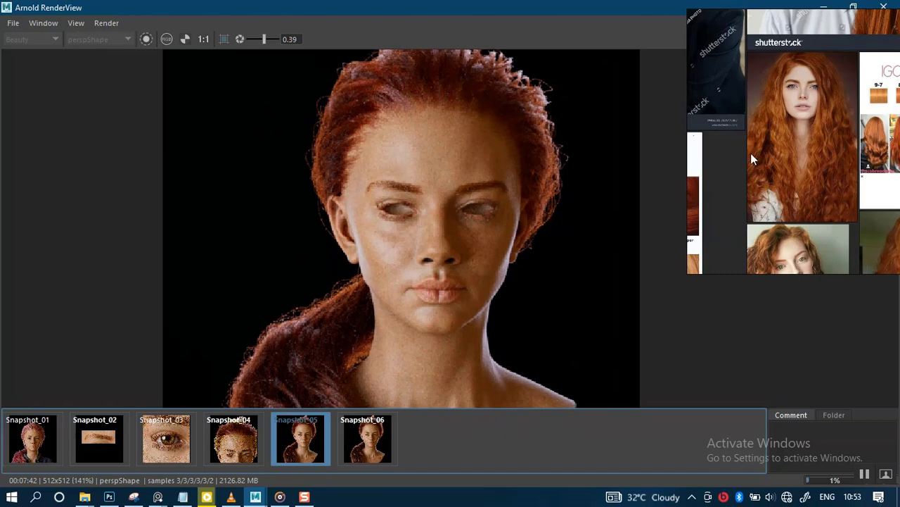
pyautogui.scroll(-2, 472, 200)
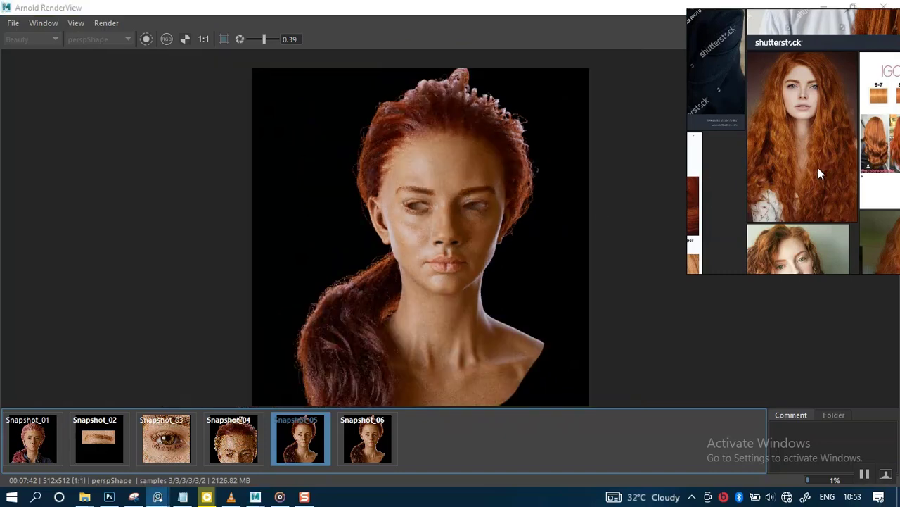
pyautogui.moveTo(818, 168); pyautogui.dragTo(103, 220)
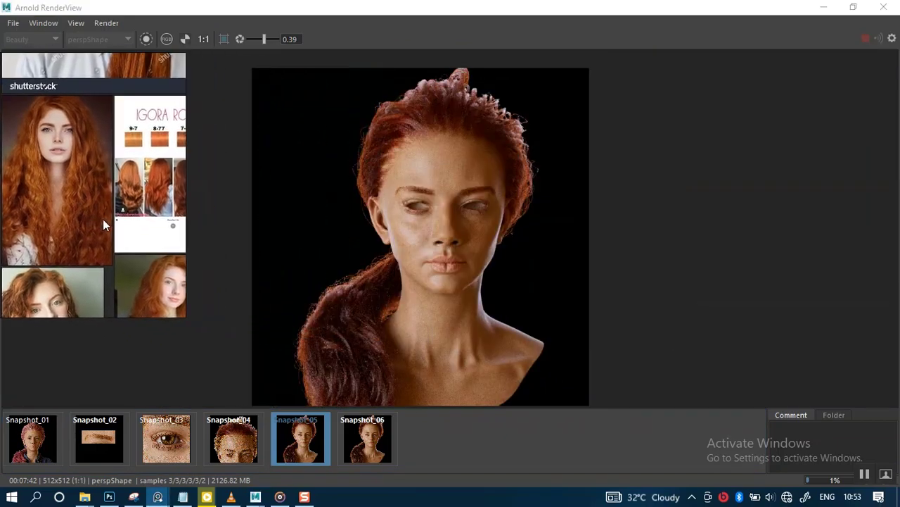
pyautogui.click(852, 8)
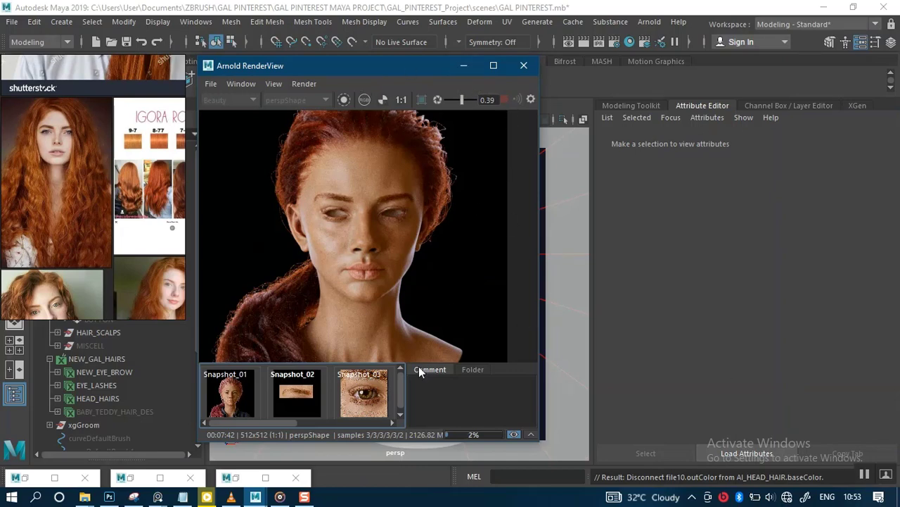
pyautogui.moveTo(281, 422); pyautogui.dragTo(365, 422)
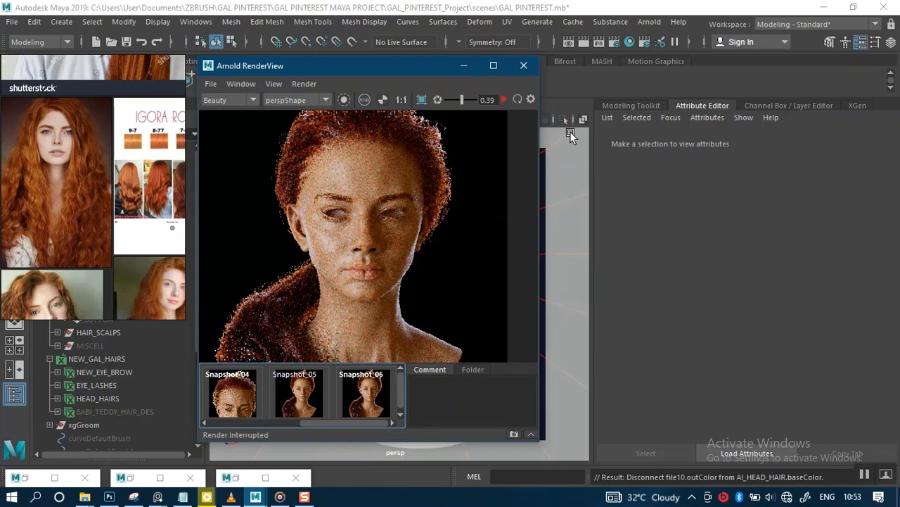
# - Minimize the render window and unhide the BABY_TEDDY_HAIR_DES hair description
pyautogui.click(463, 66)
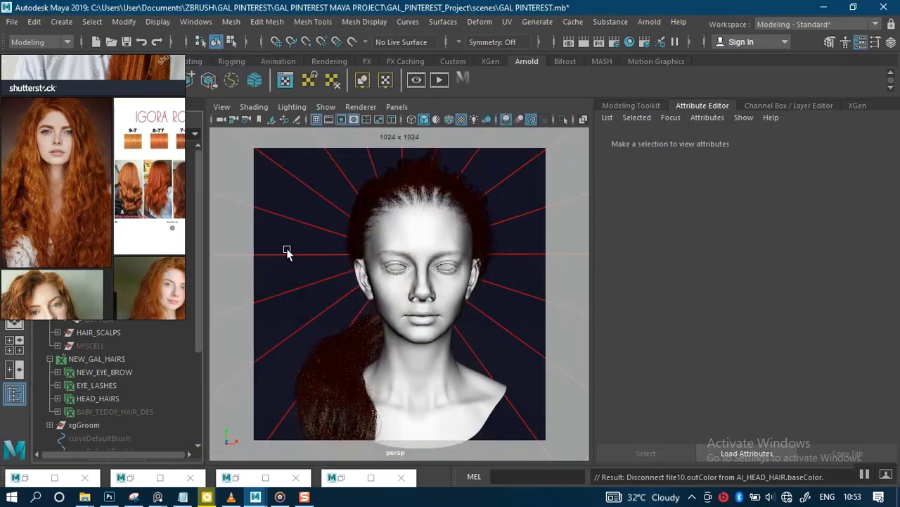
pyautogui.click(88, 410)
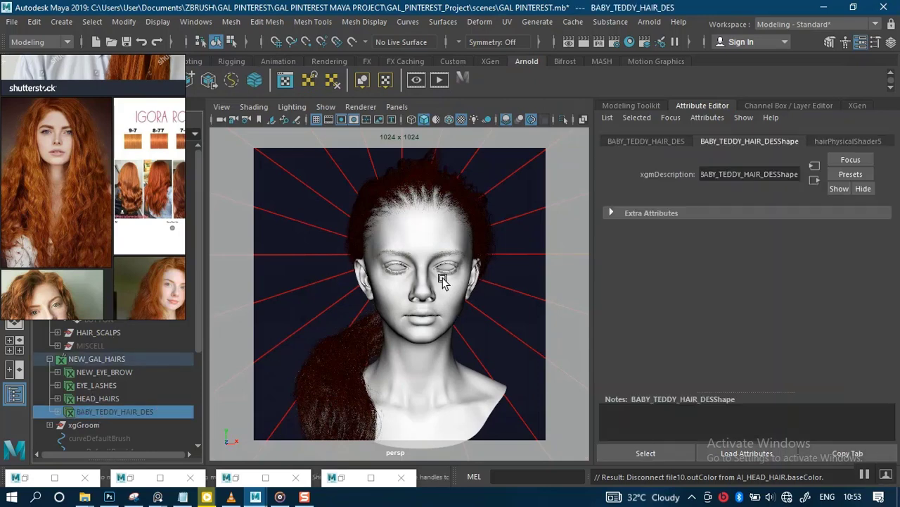
pyautogui.hotkey('shift', 'h')
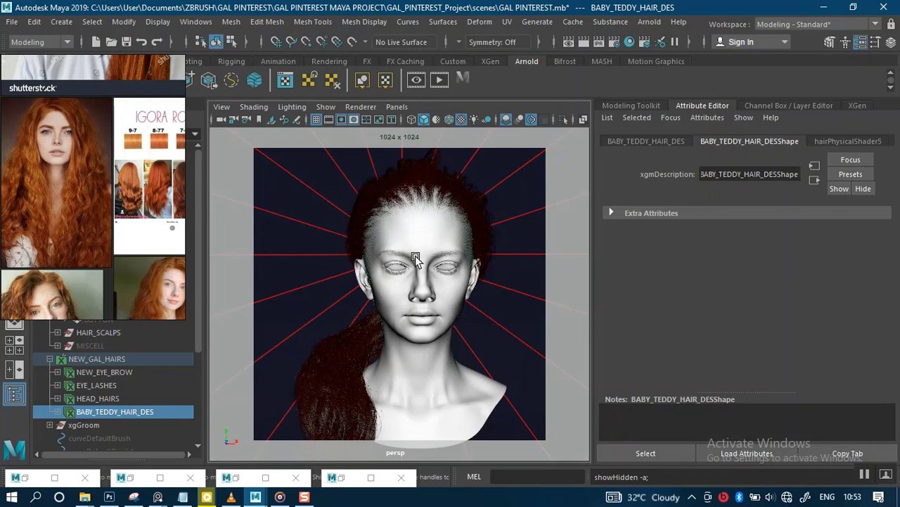
pyautogui.keyDown('alt'); pyautogui.moveTo(442, 265); pyautogui.dragTo(451, 304, button='right'); pyautogui.keyUp('alt')
pyautogui.keyDown('alt'); pyautogui.moveTo(450, 275); pyautogui.dragTo(451, 304, button='middle'); pyautogui.keyUp('alt')
# - Move the reference board off the Outliner and bring up the Hypershade, leaving the render window and Light Manager minimized
pyautogui.moveTo(106, 231); pyautogui.dragTo(722, 251)
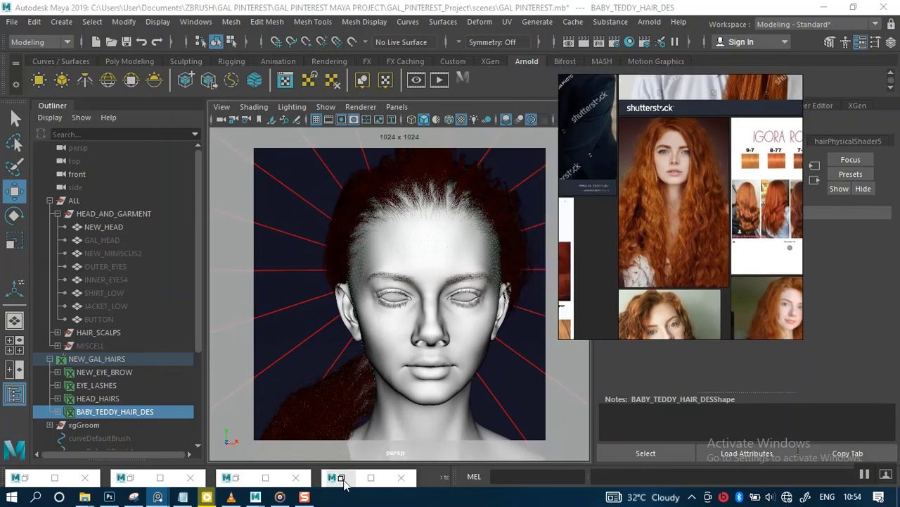
pyautogui.click(352, 478)
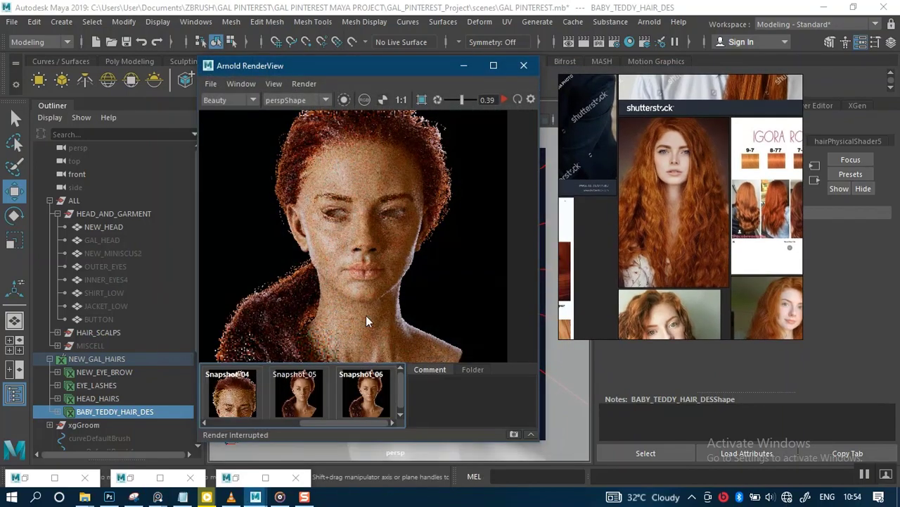
pyautogui.click(239, 478)
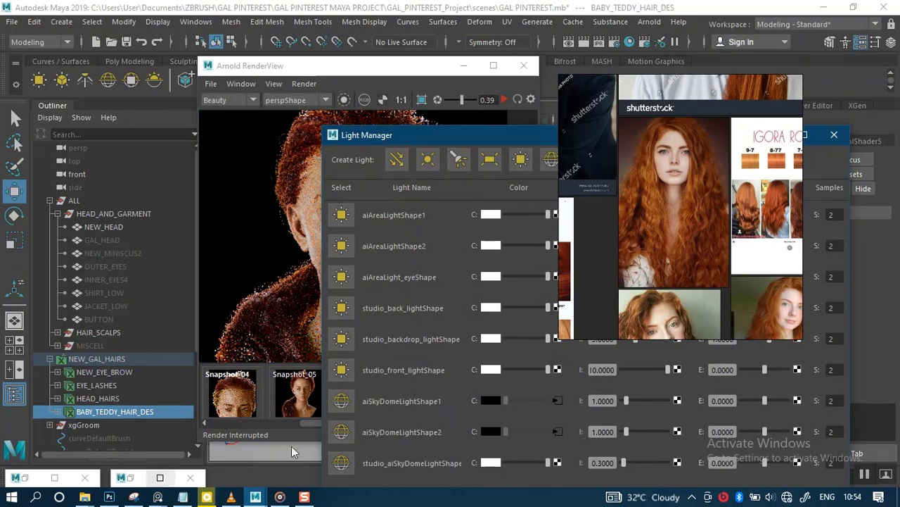
pyautogui.moveTo(704, 166); pyautogui.dragTo(574, 156, button='right')
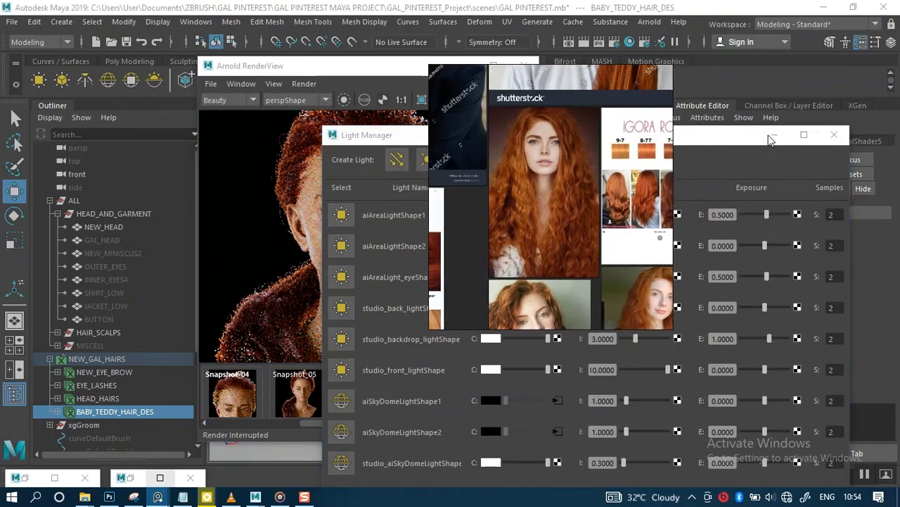
pyautogui.click(772, 136)
pyautogui.moveTo(575, 190); pyautogui.dragTo(635, 155, button='right')
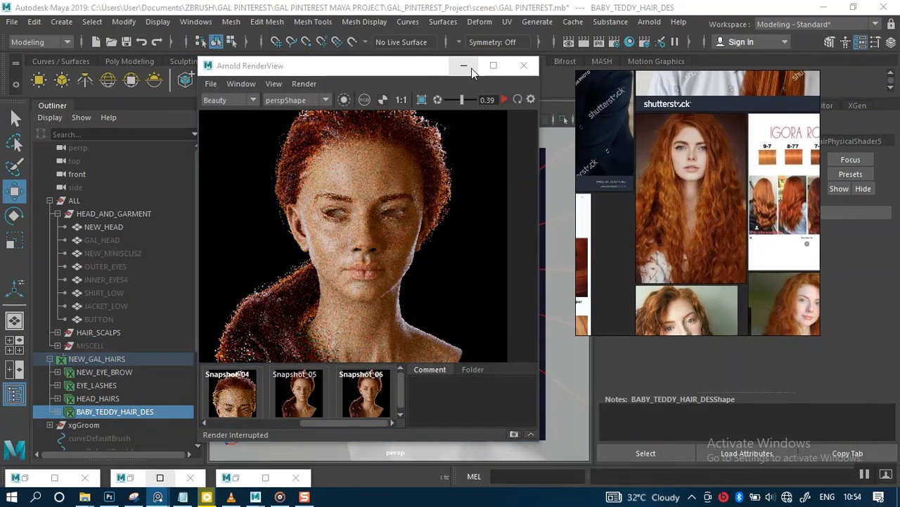
pyautogui.click(471, 67)
pyautogui.click(160, 477)
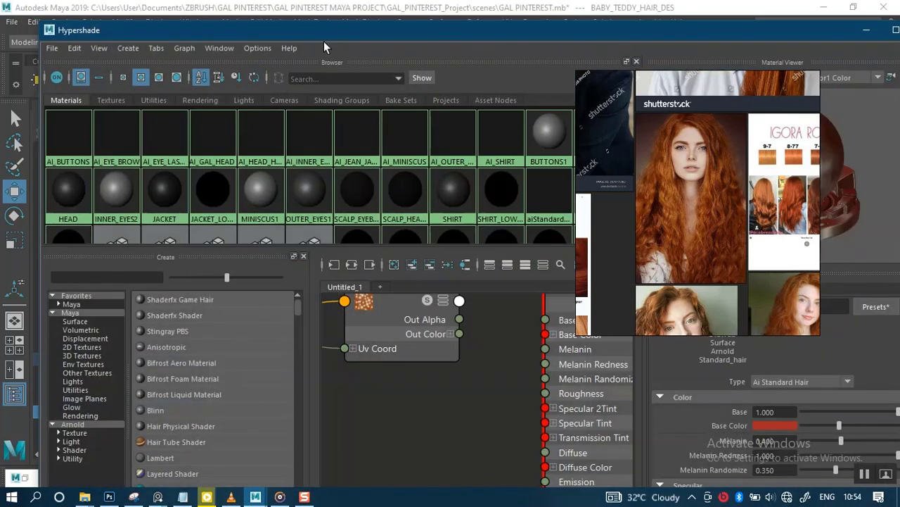
# - Assign the AI_HEAD_HAIR material to the BABY_TEDDY_HAIR_DES description and minimize the Hypershade
pyautogui.moveTo(320, 31); pyautogui.dragTo(540, 24)
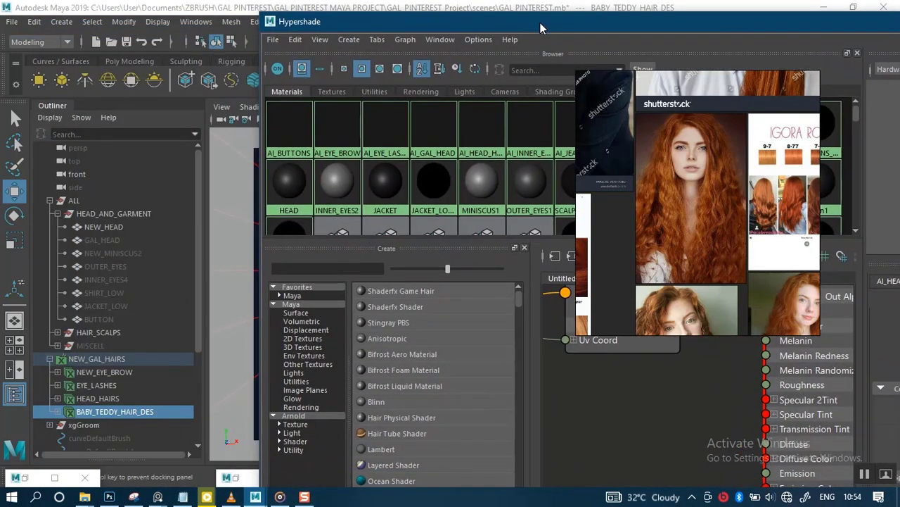
pyautogui.rightClick(487, 133)
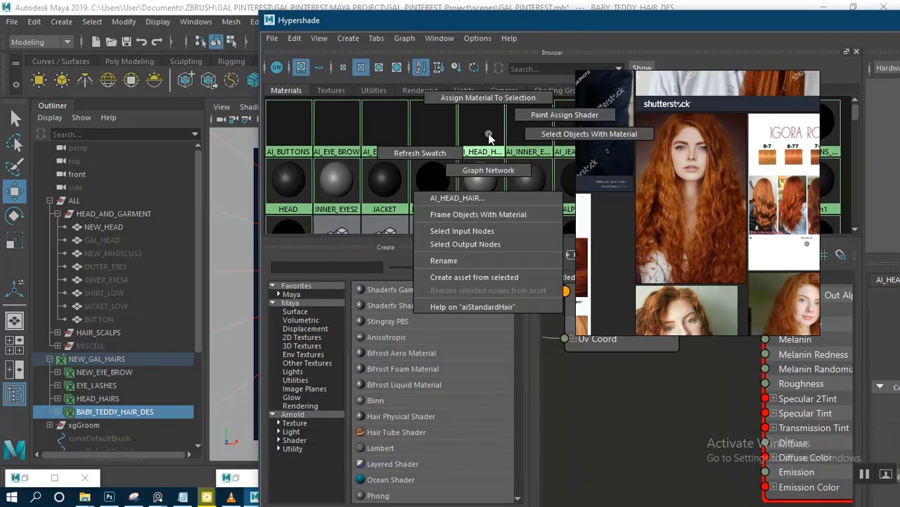
pyautogui.click(475, 102)
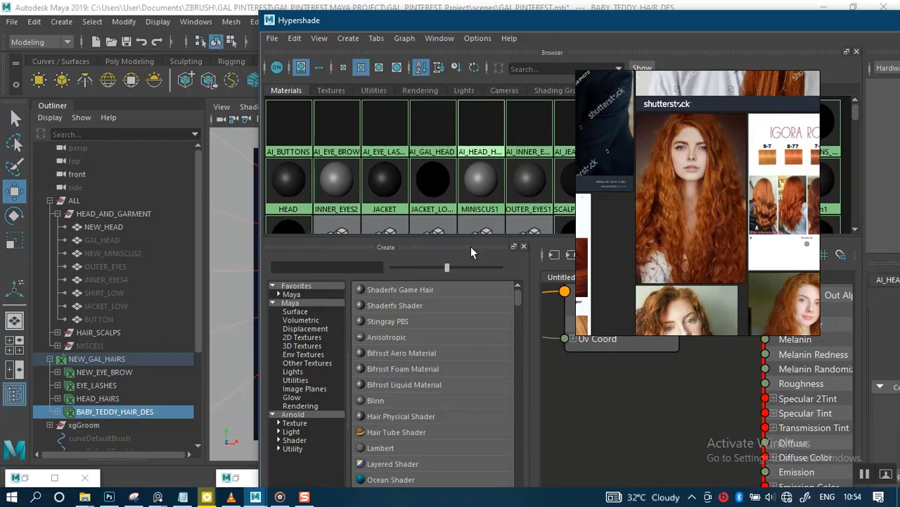
pyautogui.moveTo(828, 21); pyautogui.dragTo(666, 41)
pyautogui.moveTo(820, 38); pyautogui.dragTo(746, 43)
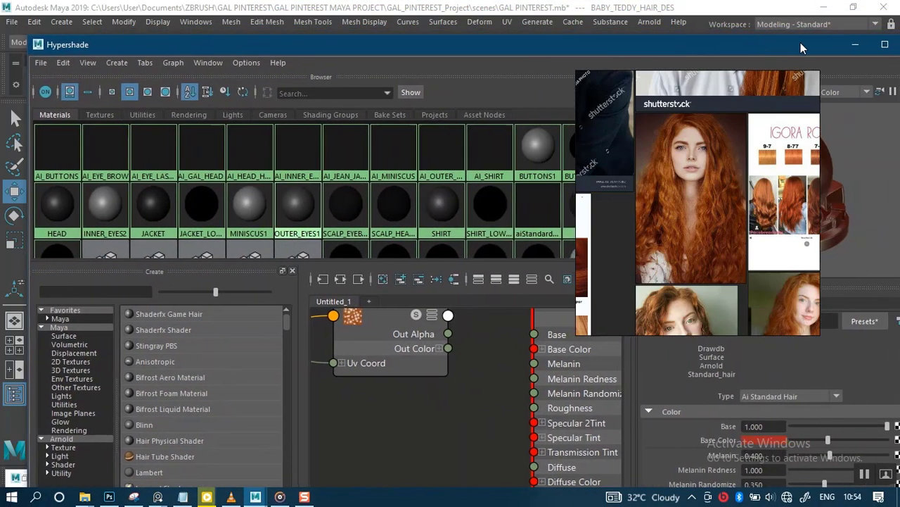
pyautogui.click(854, 43)
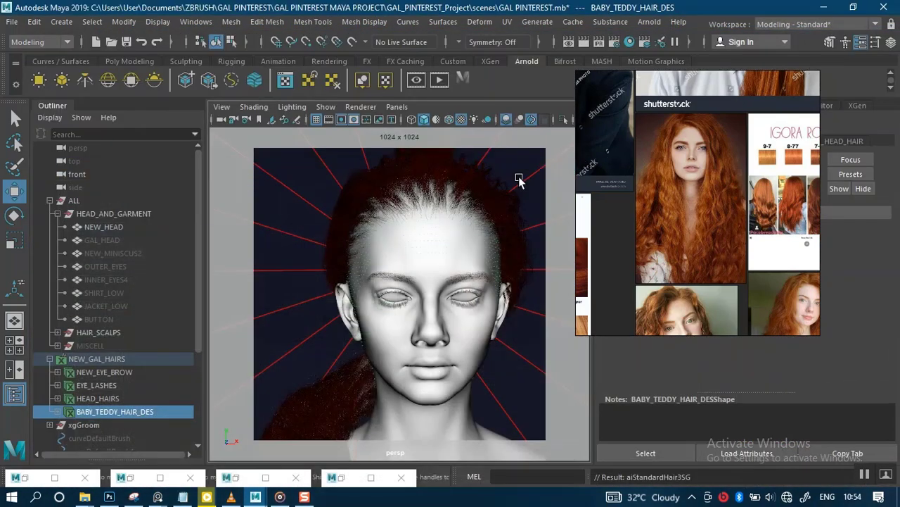
# - Restore the Arnold RenderView and start a new test render of the head with the baby hairs
pyautogui.click(348, 478)
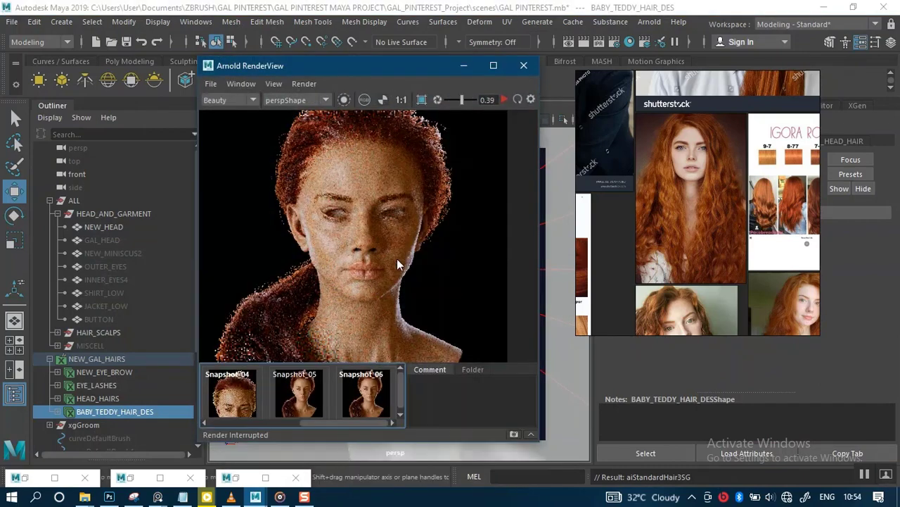
pyautogui.scroll(-1, 397, 258)
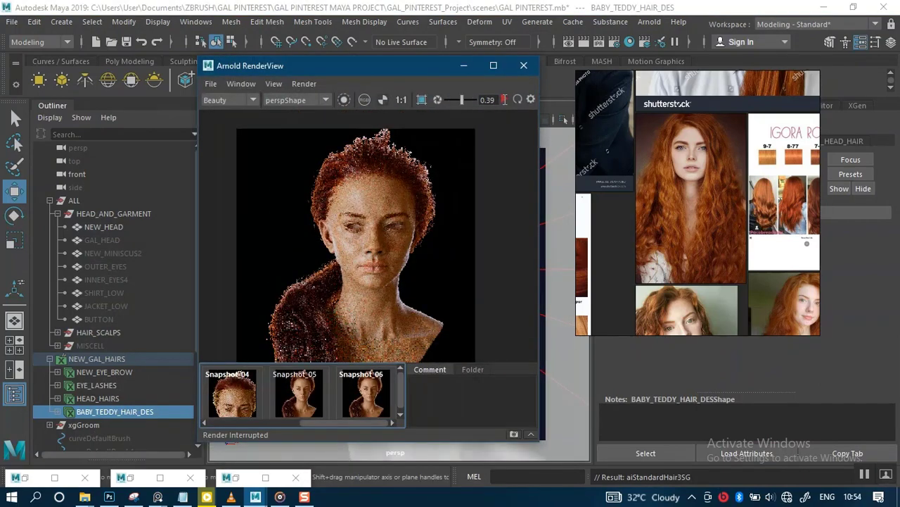
pyautogui.click(504, 99)
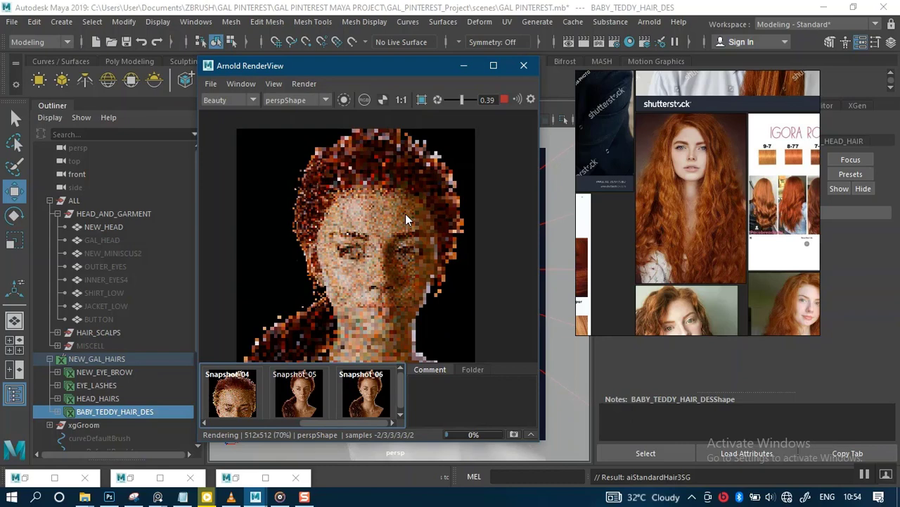
pyautogui.scroll(-1, 405, 214)
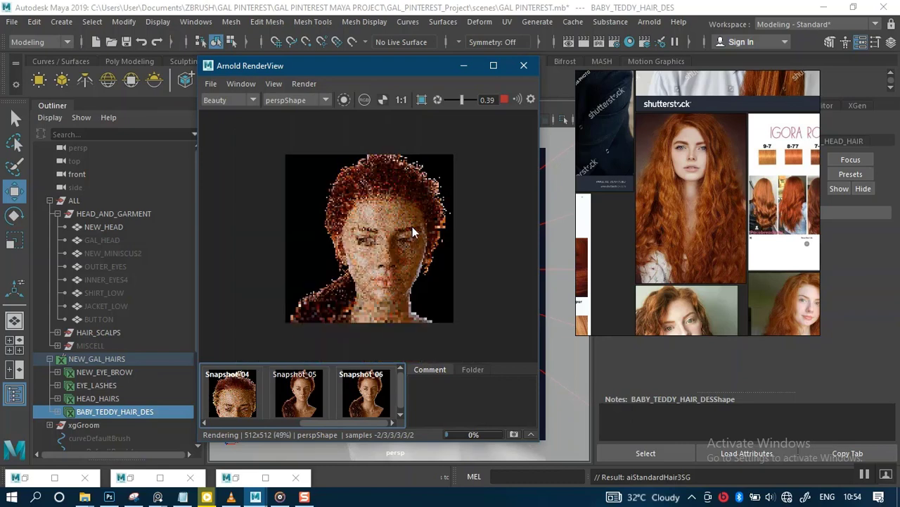
pyautogui.scroll(1, 412, 226)
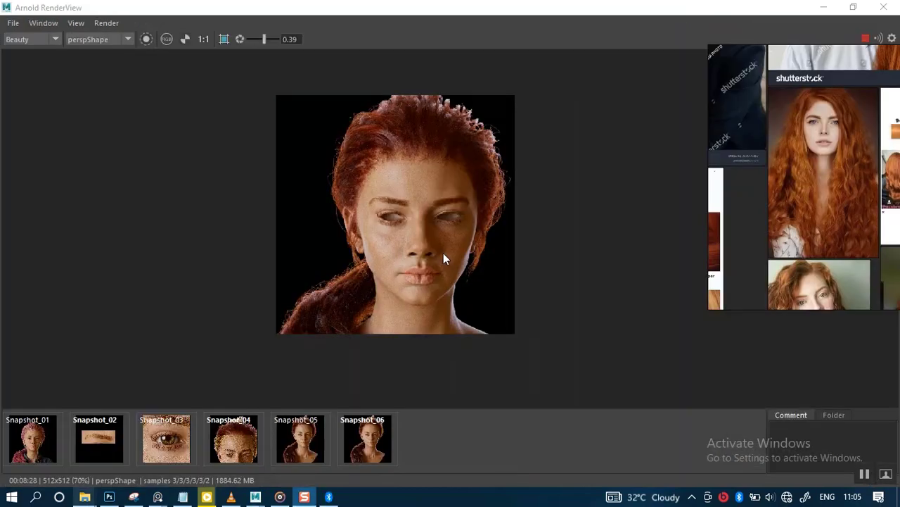
# - Examine the hairline and face closely in the new render, then minimize the render window
pyautogui.scroll(3, 442, 246)
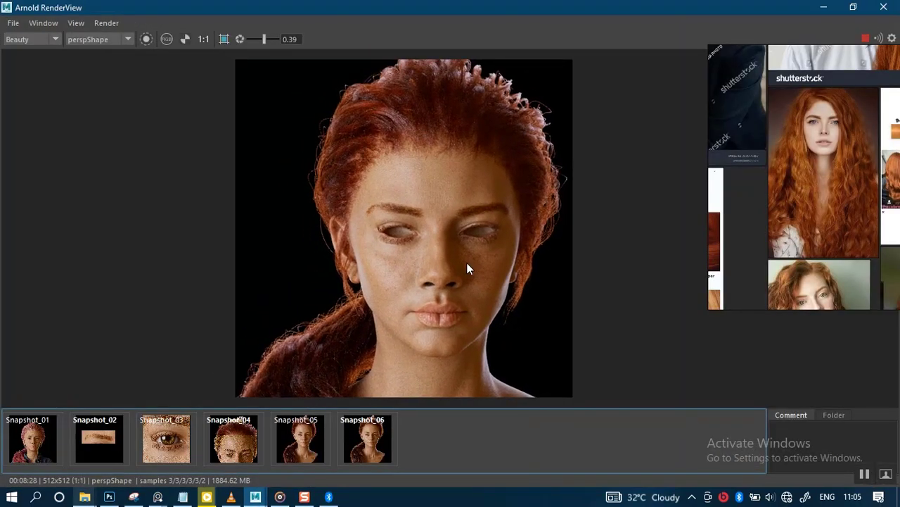
pyautogui.scroll(2, 464, 237)
pyautogui.moveTo(464, 237); pyautogui.dragTo(471, 247, button='middle')
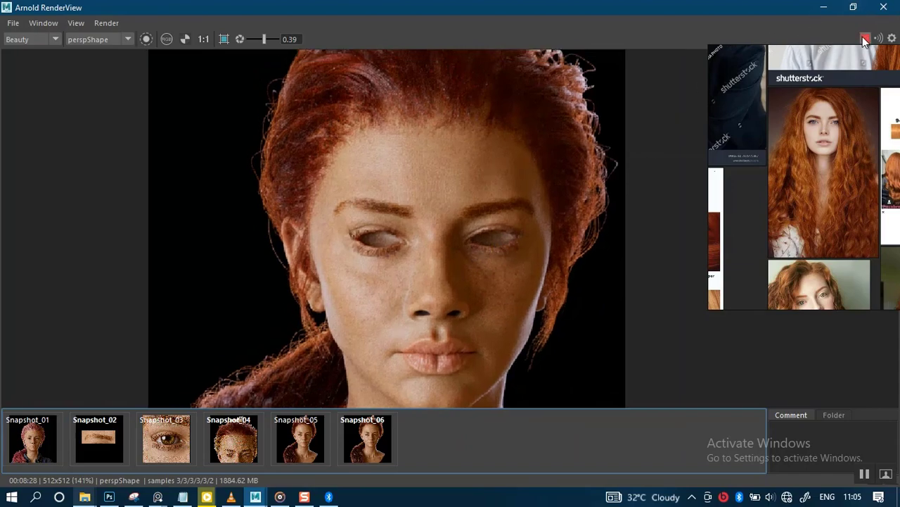
pyautogui.click(824, 9)
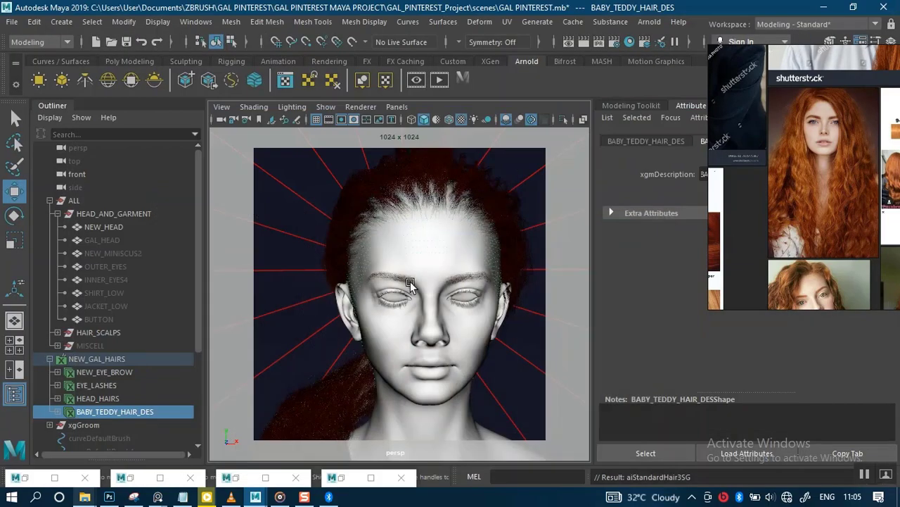
# - Unhide the meshes from NEW_MINISCUS2 through BUTTON and reframe the perspective render camera on the head, ponytail and upper torso
pyautogui.click(98, 319)
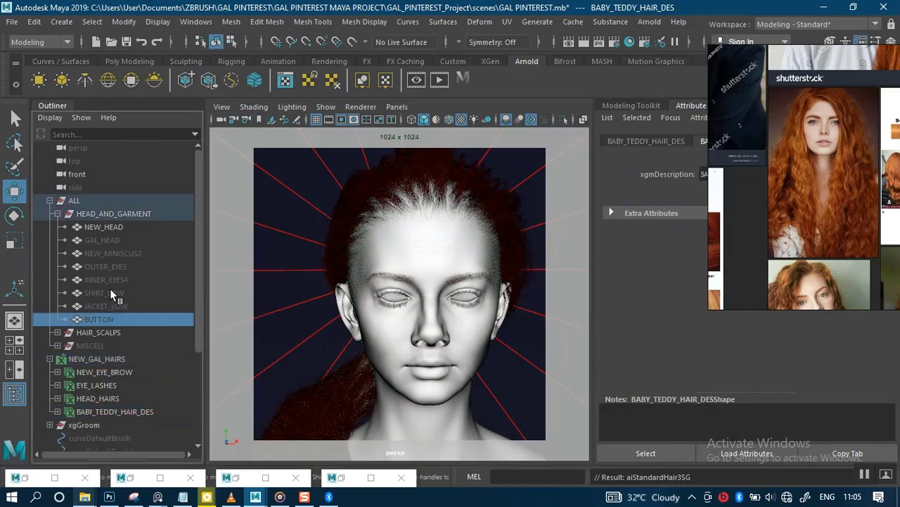
pyautogui.keyDown('shift'); pyautogui.click(113, 252); pyautogui.keyUp('shift')
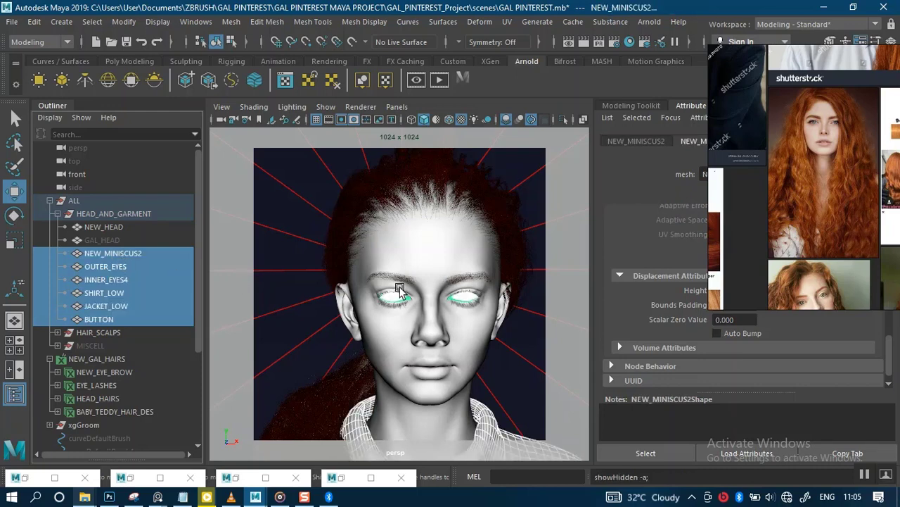
pyautogui.scroll(-4, 418, 306)
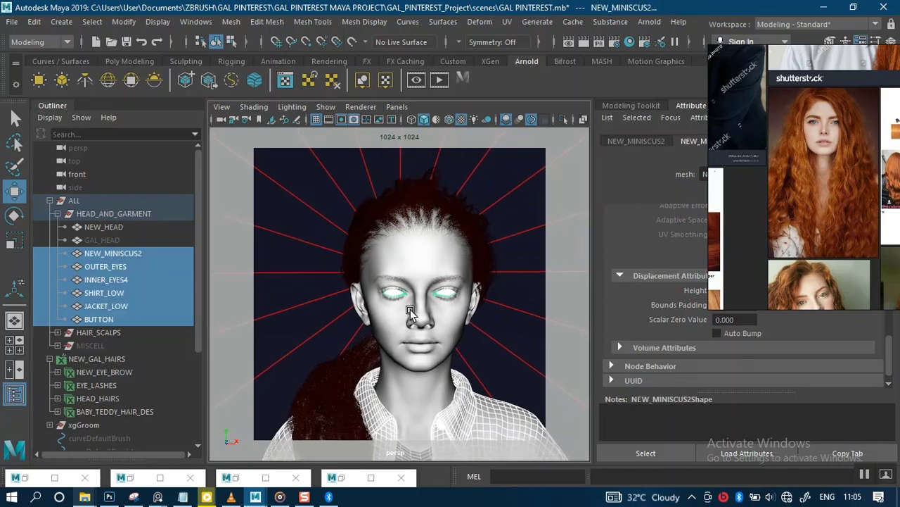
pyautogui.keyDown('alt'); pyautogui.moveTo(409, 306); pyautogui.dragTo(385, 285, button='middle'); pyautogui.keyUp('alt')
pyautogui.scroll(-3, 392, 301)
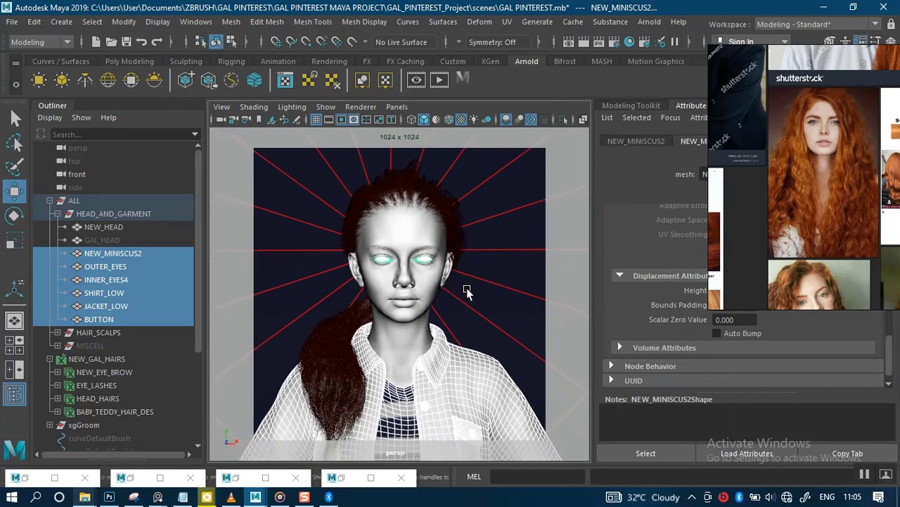
pyautogui.scroll(-1, 445, 298)
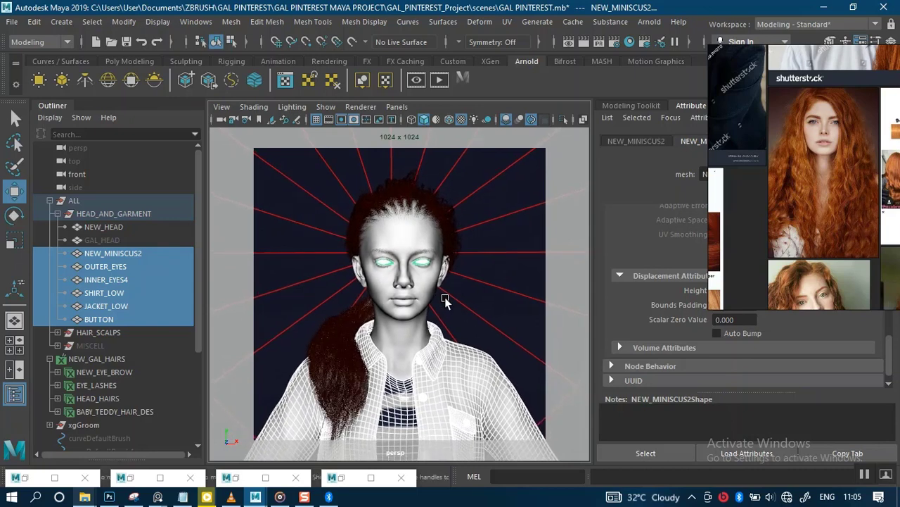
pyautogui.keyDown('alt'); pyautogui.moveTo(445, 297); pyautogui.dragTo(446, 300); pyautogui.keyUp('alt')
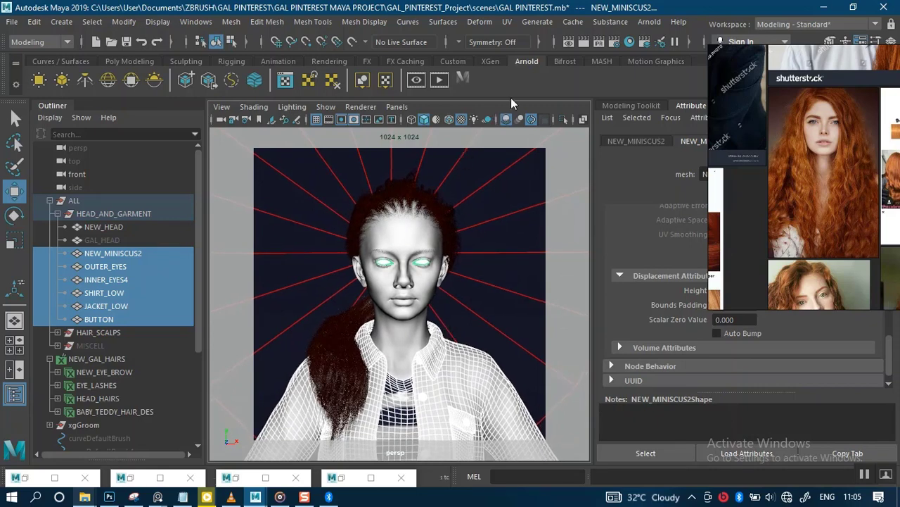
# - Load the saved user preset MID RENDER SETTING into the Arnold render settings
pyautogui.click(606, 41)
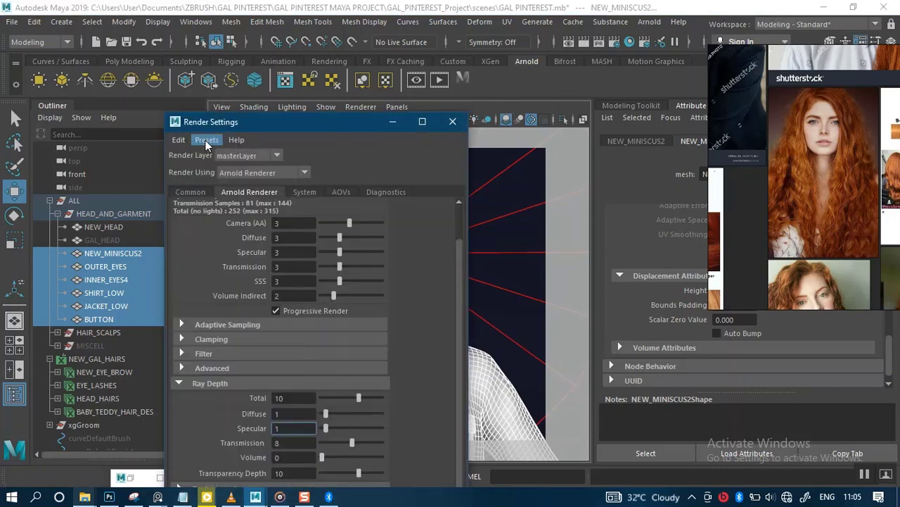
pyautogui.click(206, 140)
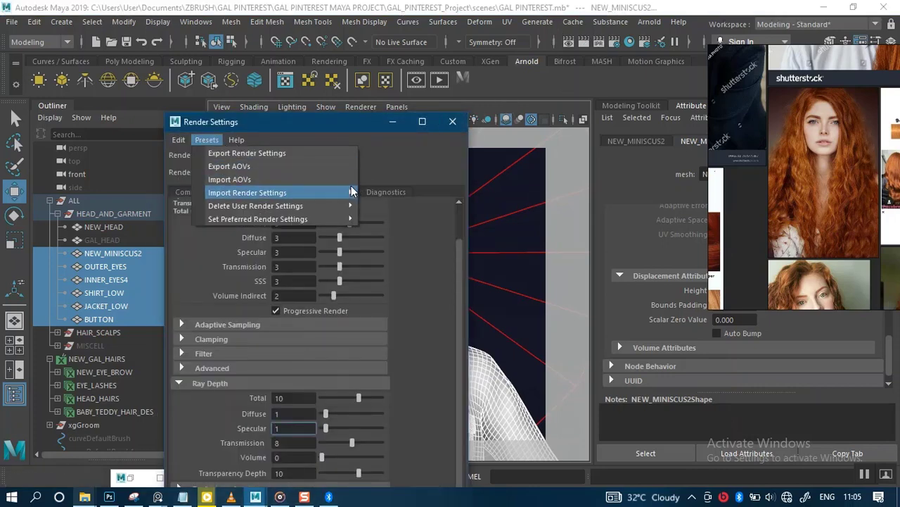
pyautogui.moveTo(353, 191)
pyautogui.moveTo(415, 224)
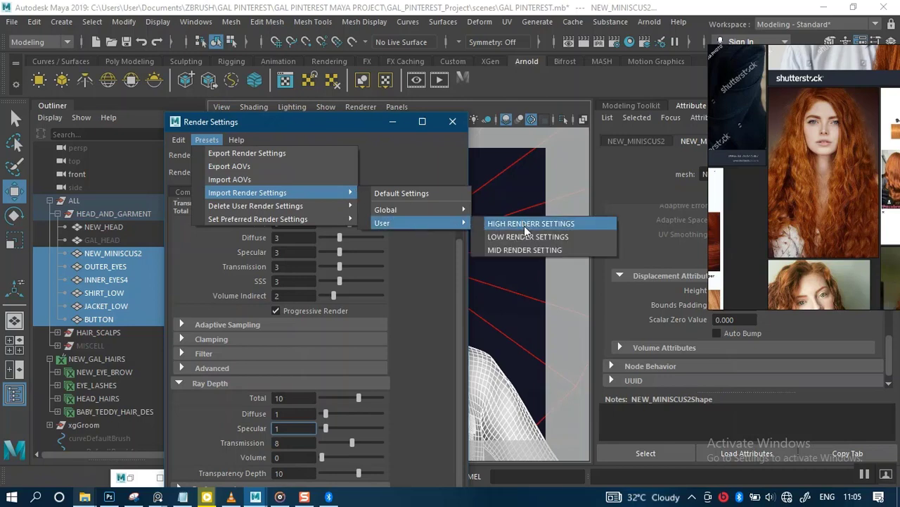
pyautogui.click(526, 249)
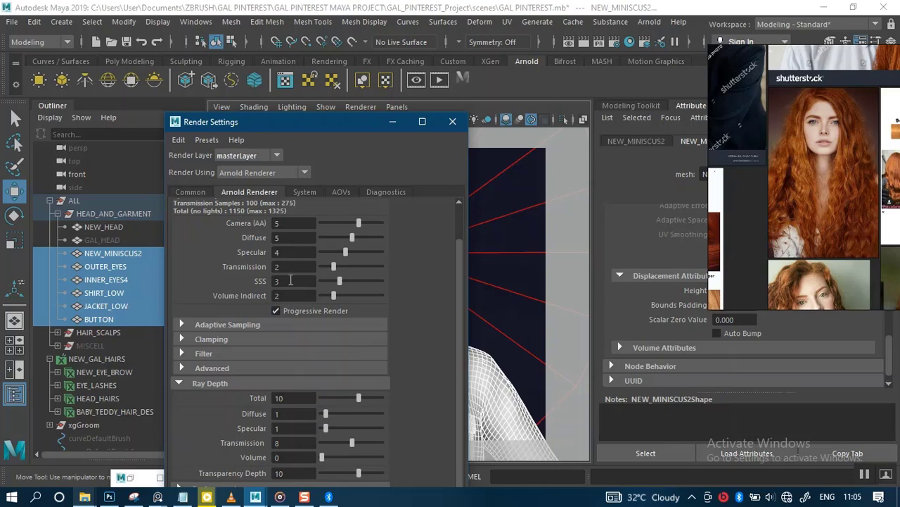
# - Set the render image size to the 2k_Square preset and minimize the render settings
pyautogui.click(208, 142)
pyautogui.click(379, 141)
pyautogui.click(198, 193)
pyautogui.scroll(-3, 225, 369)
pyautogui.scroll(-8, 226, 369)
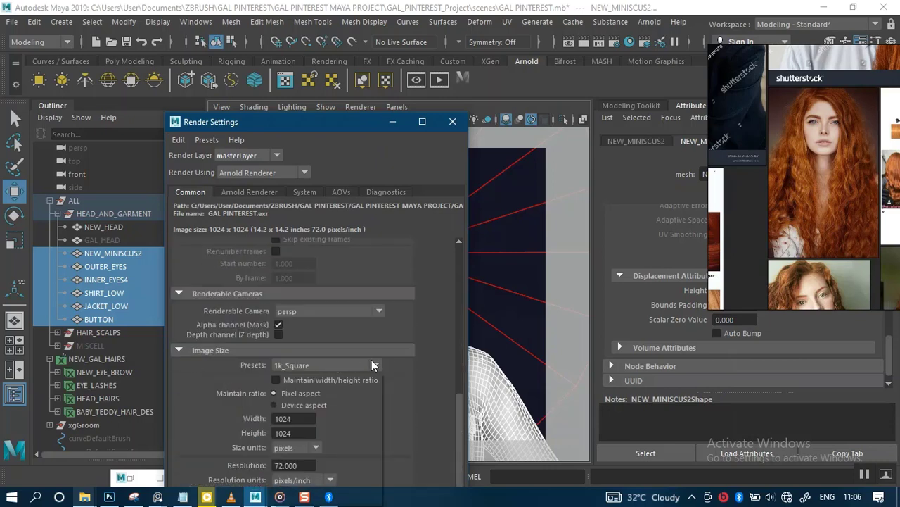
pyautogui.click(372, 365)
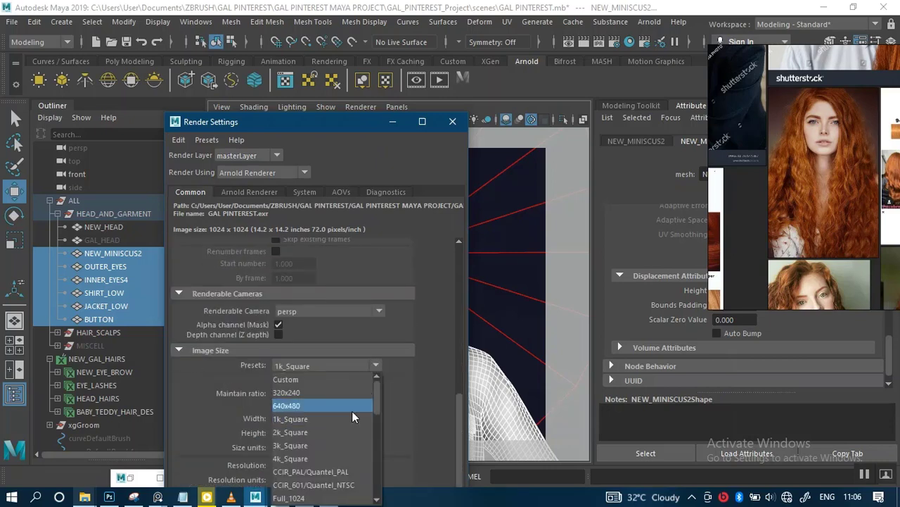
pyautogui.click(314, 431)
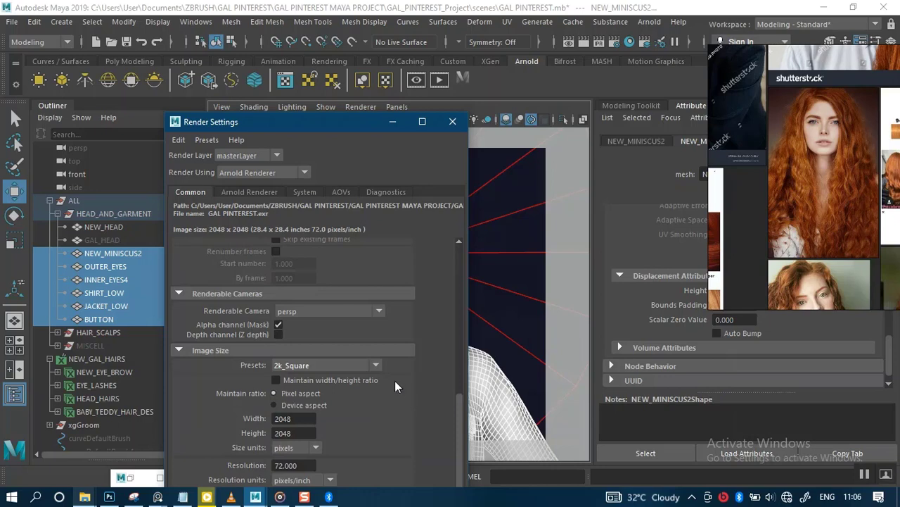
pyautogui.click(396, 125)
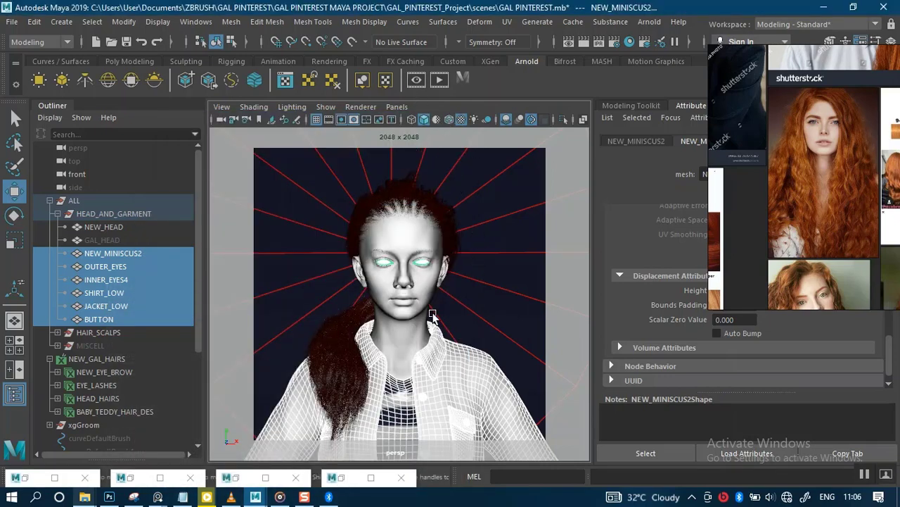
# - Bring back the maximized Arnold RenderView and display the last render at 1:1 scale
pyautogui.click(352, 482)
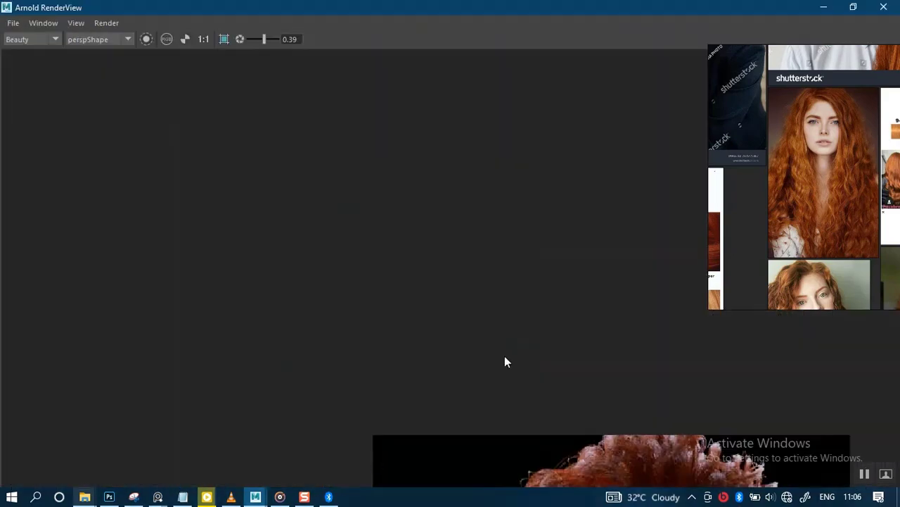
pyautogui.moveTo(533, 267); pyautogui.dragTo(467, 223, button='middle')
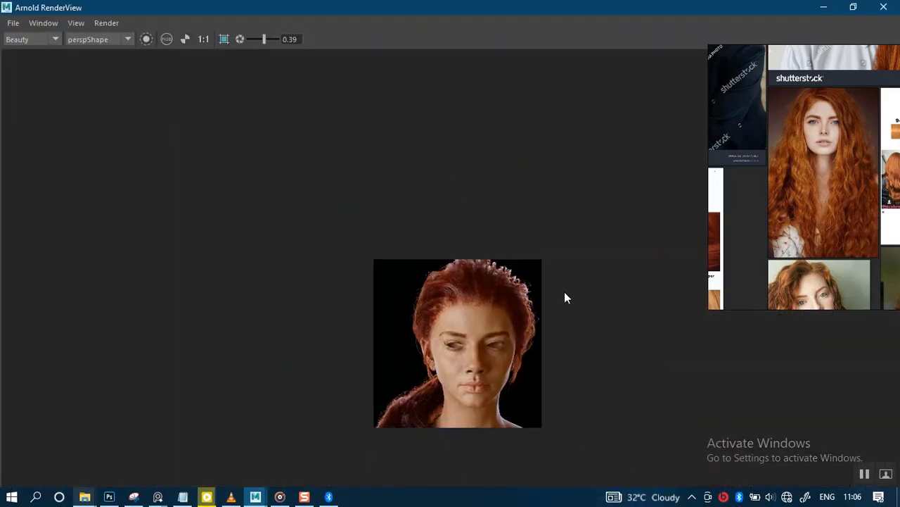
pyautogui.scroll(2, 565, 293)
pyautogui.click(850, 11)
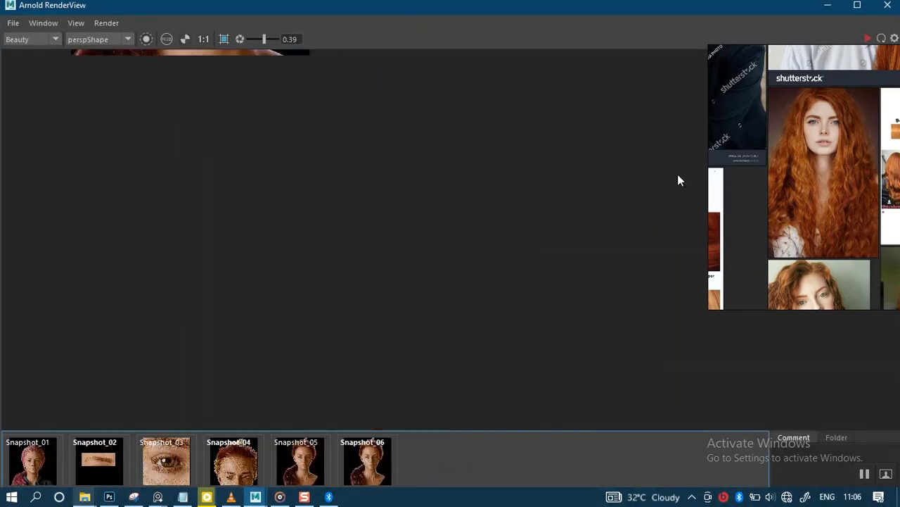
pyautogui.click(203, 41)
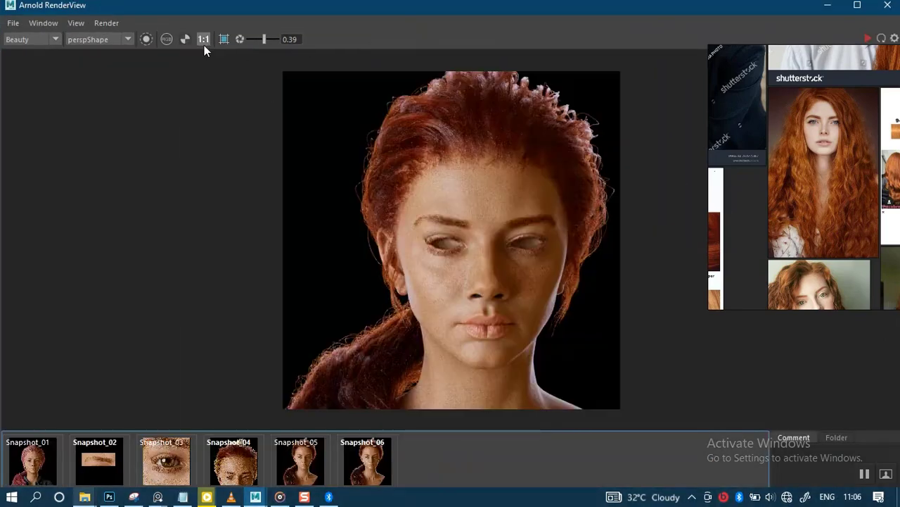
pyautogui.click(857, 5)
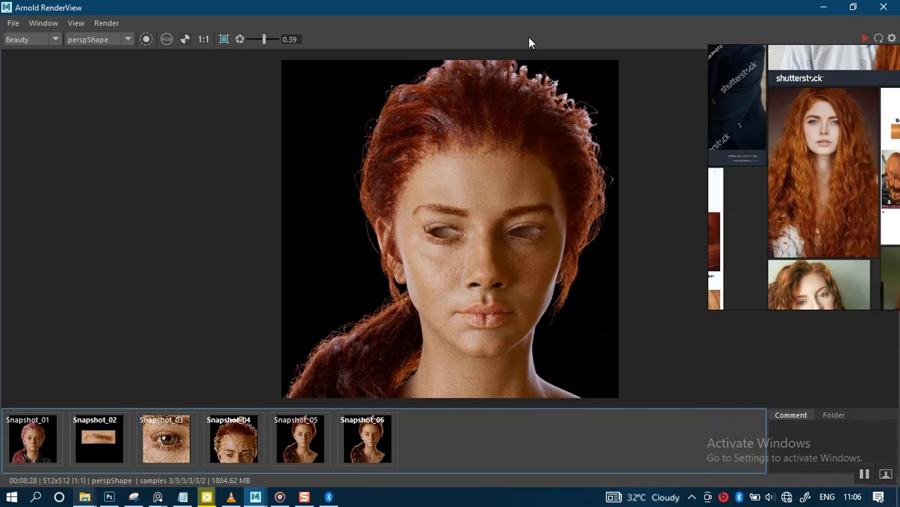
# - Take the render window out of full screen and narrow it to sit beside the hair reference board
pyautogui.moveTo(512, 8); pyautogui.dragTo(455, 27)
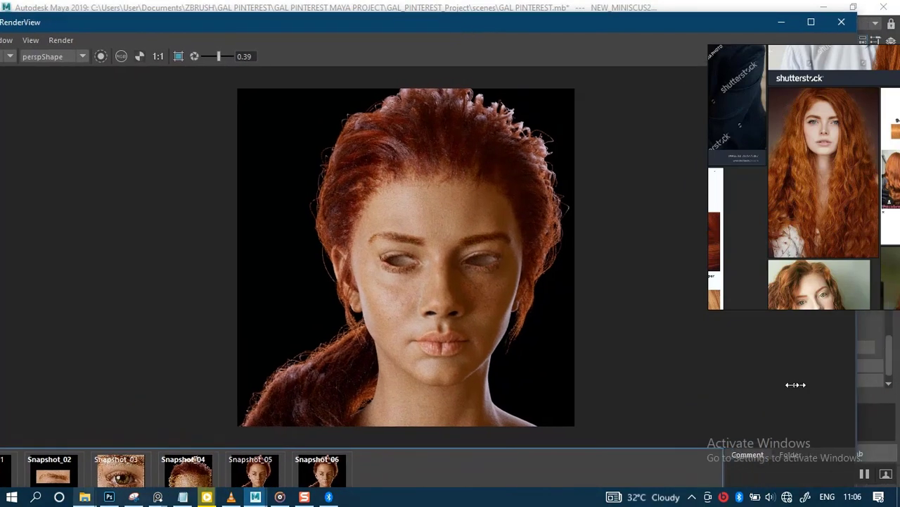
pyautogui.moveTo(857, 383); pyautogui.dragTo(556, 352)
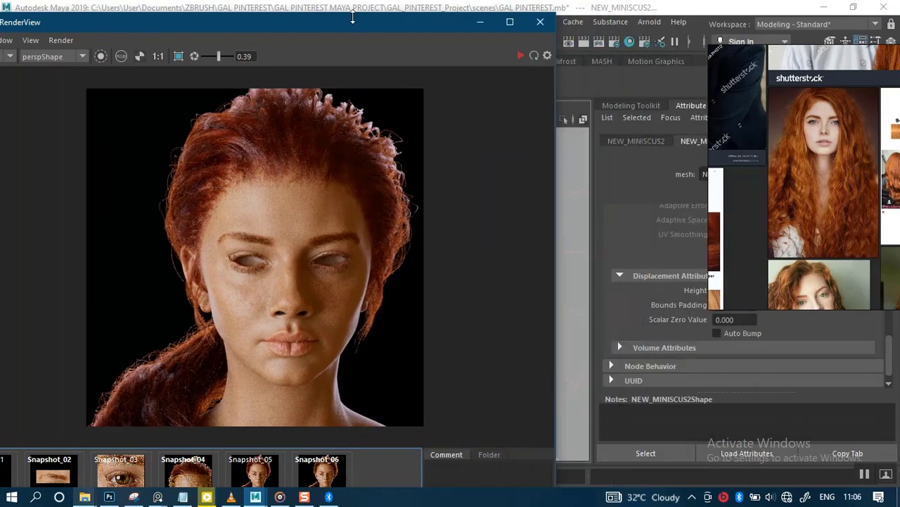
pyautogui.moveTo(355, 21)
pyautogui.mouseDown()
pyautogui.moveTo(345, 80)
pyautogui.moveTo(372, 23)
pyautogui.mouseUp()
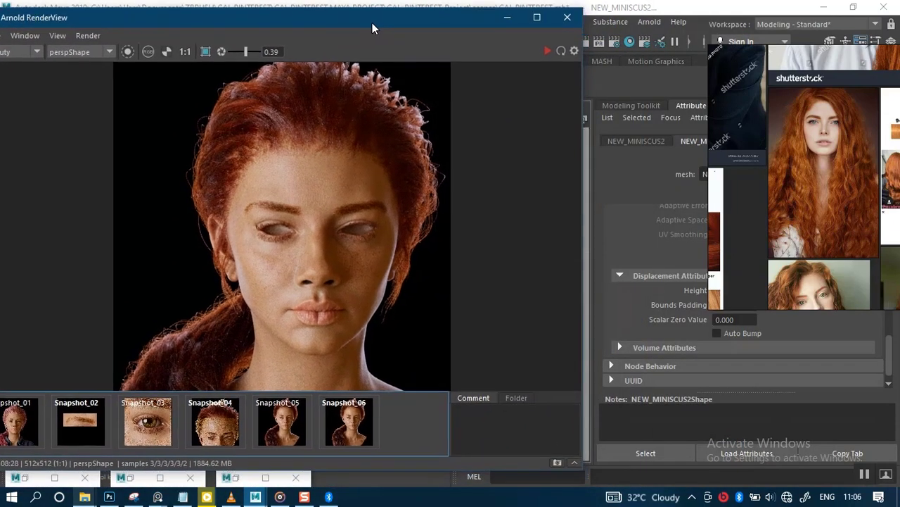
# - Store a snapshot of the finished head and hair render and bring the render window fully into view
pyautogui.click(556, 460)
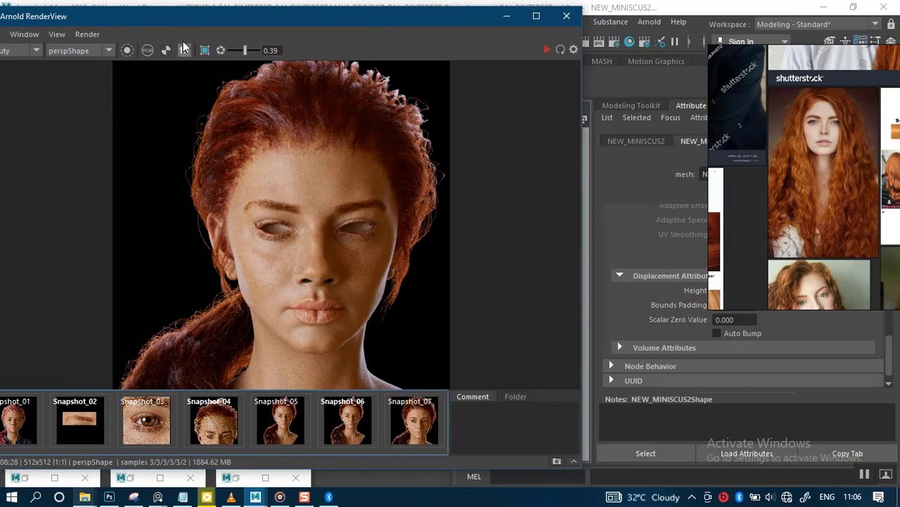
pyautogui.moveTo(170, 20); pyautogui.dragTo(223, 24)
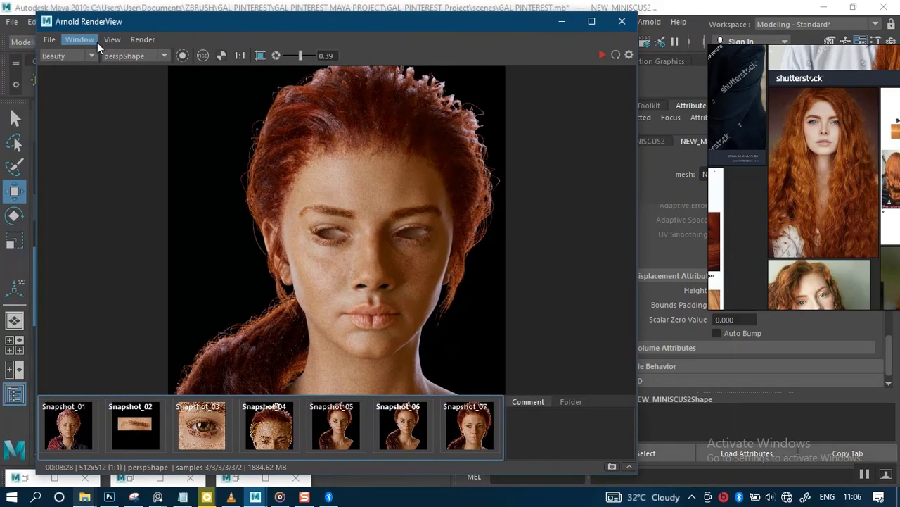
# - Set the render view's test resolution to 125% and minimize the render window
pyautogui.click(103, 38)
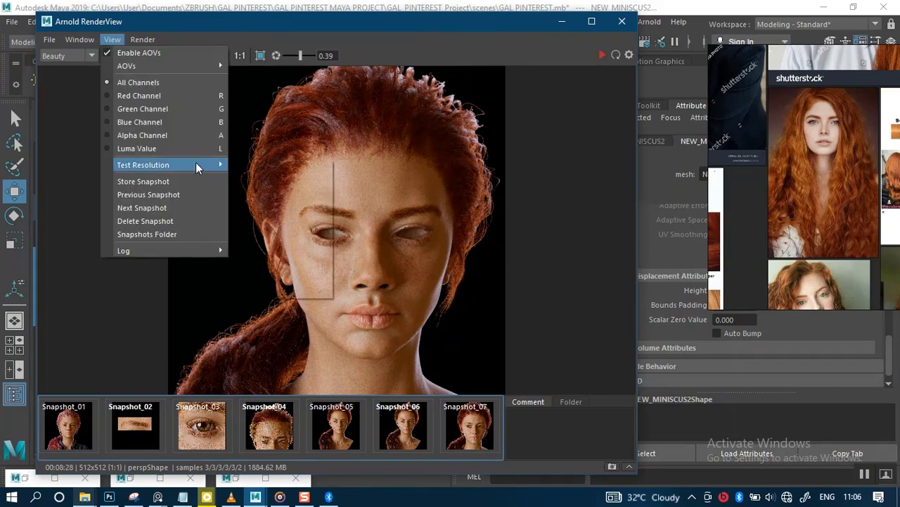
pyautogui.moveTo(195, 163)
pyautogui.click(278, 232)
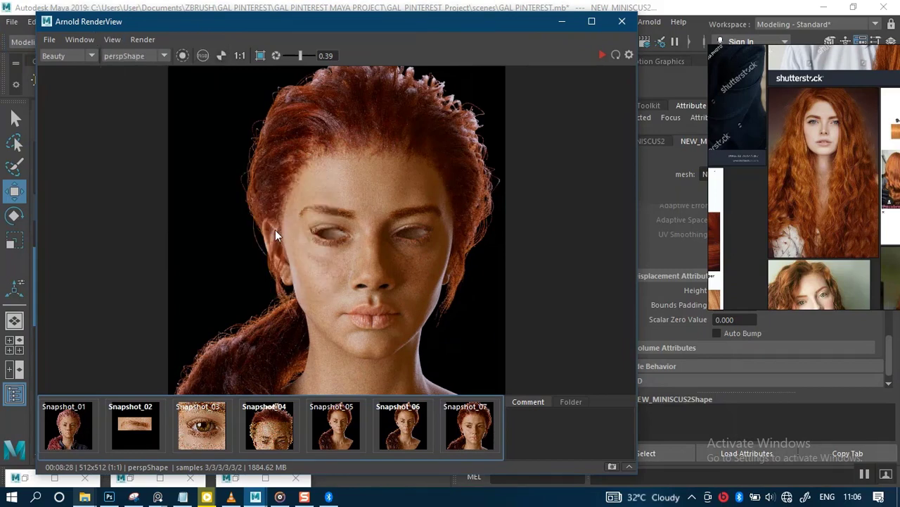
pyautogui.click(117, 40)
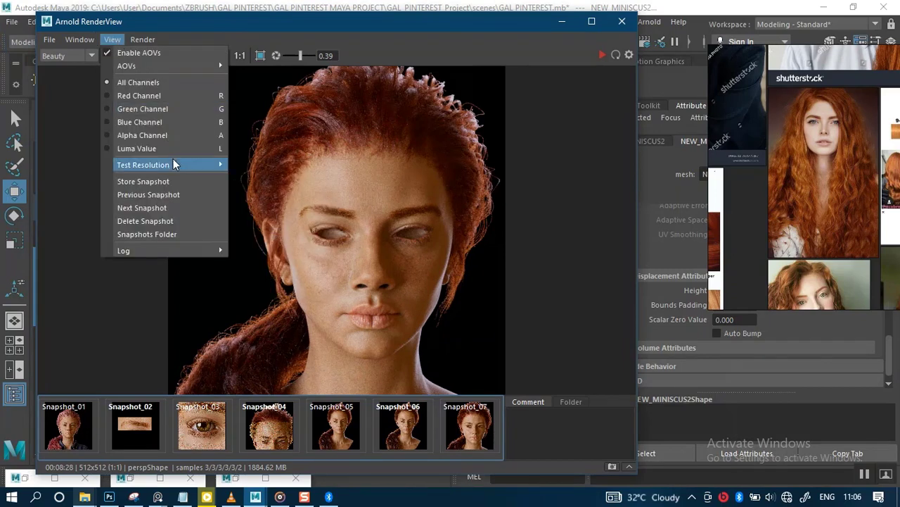
pyautogui.moveTo(173, 164)
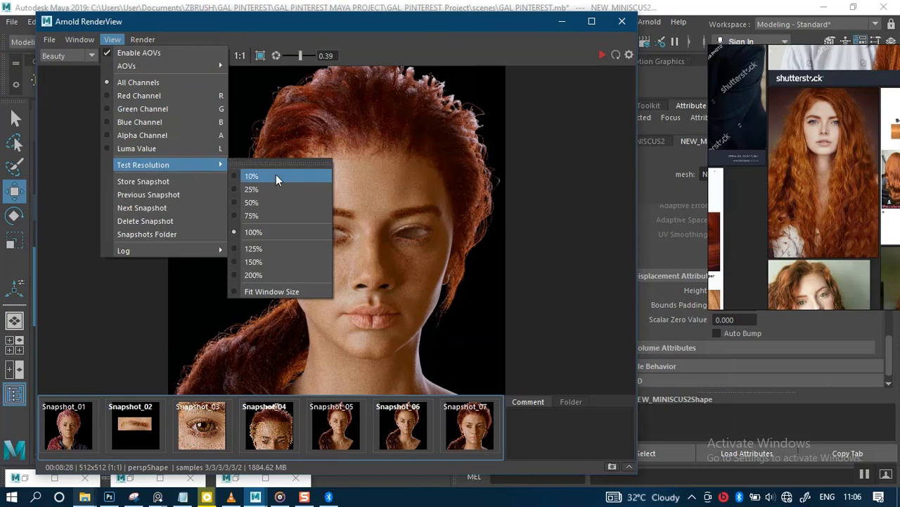
pyautogui.click(259, 250)
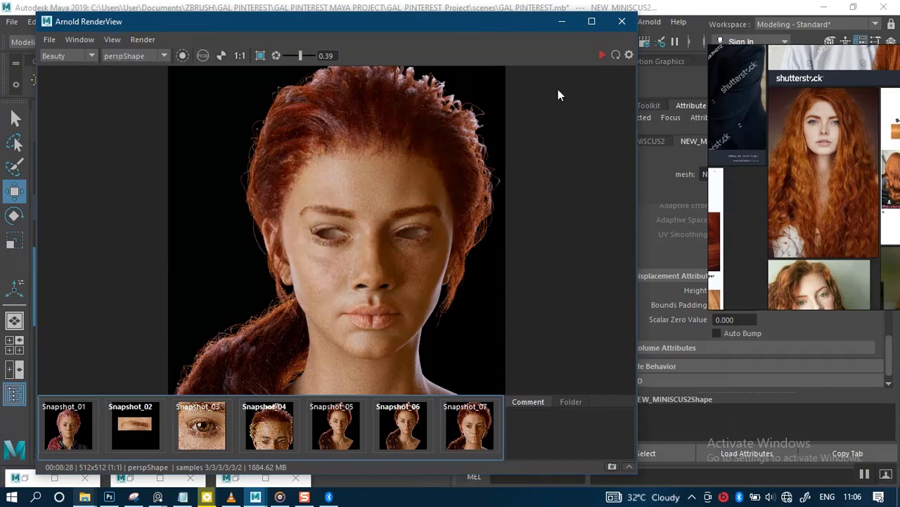
pyautogui.moveTo(425, 26); pyautogui.dragTo(444, 50)
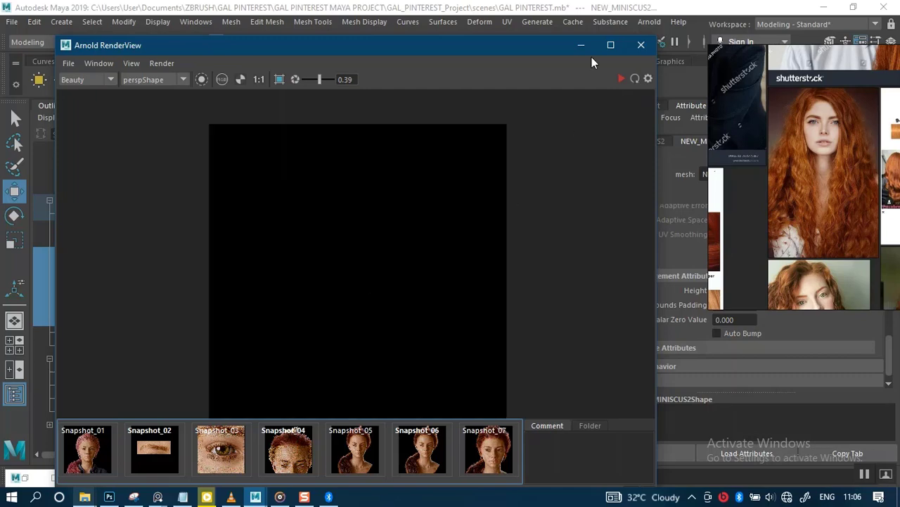
pyautogui.click(582, 46)
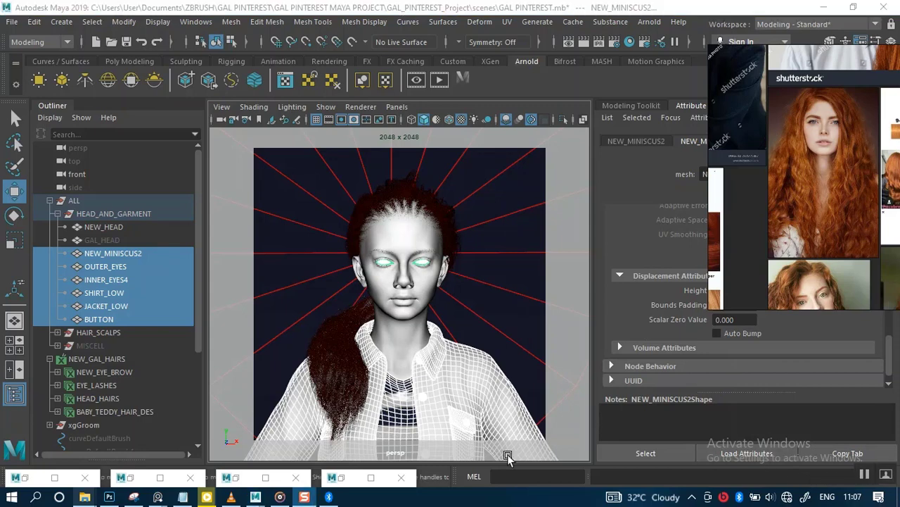
# - Select the backdrop cube behind the character and locate its light setup group in the outliner
pyautogui.click(515, 281)
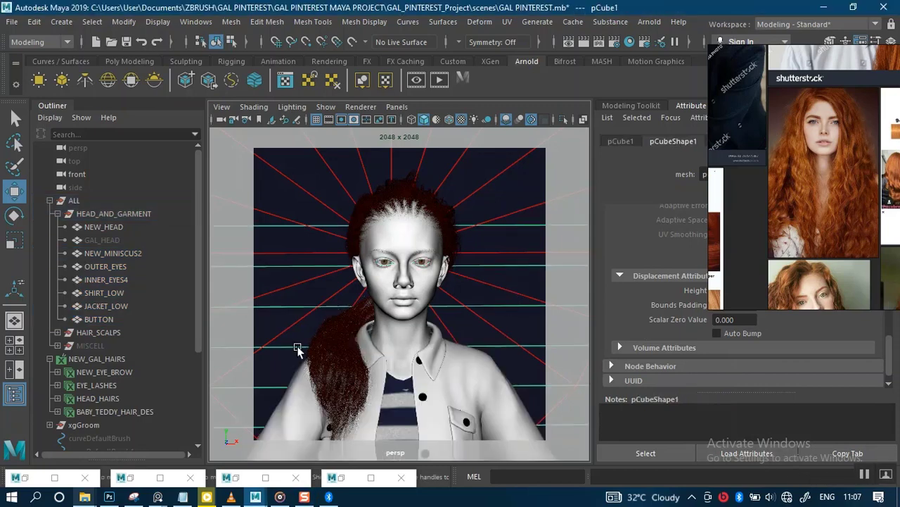
pyautogui.scroll(-4, 127, 412)
pyautogui.click(126, 412)
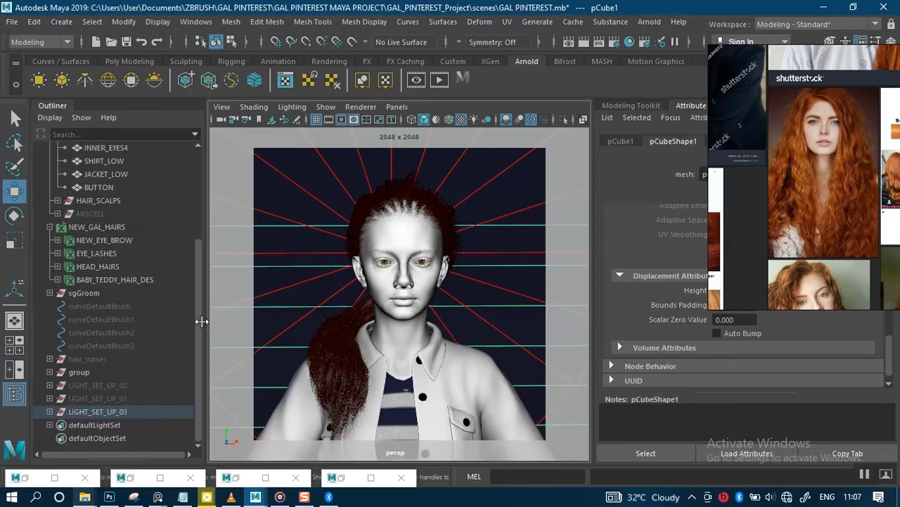
# - Save the current perspective view as a camera bookmark named protrait
pyautogui.click(221, 106)
pyautogui.moveTo(372, 341)
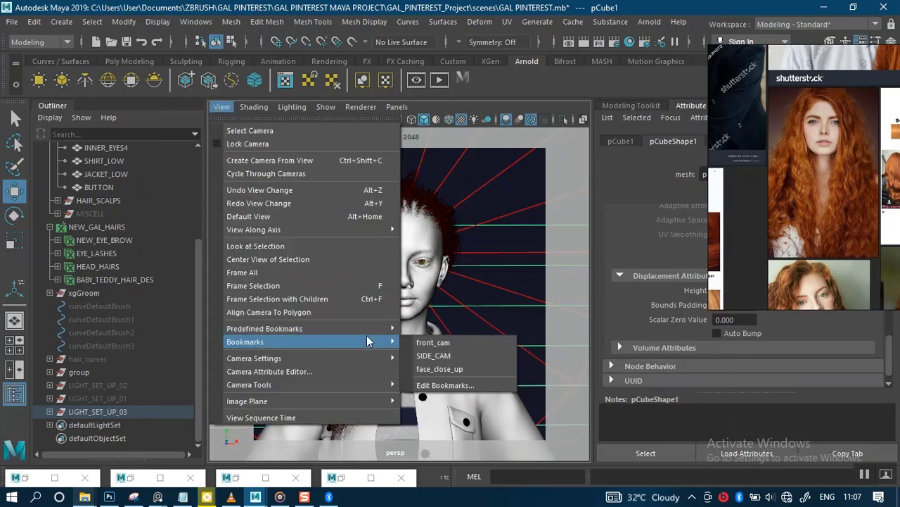
pyautogui.click(445, 387)
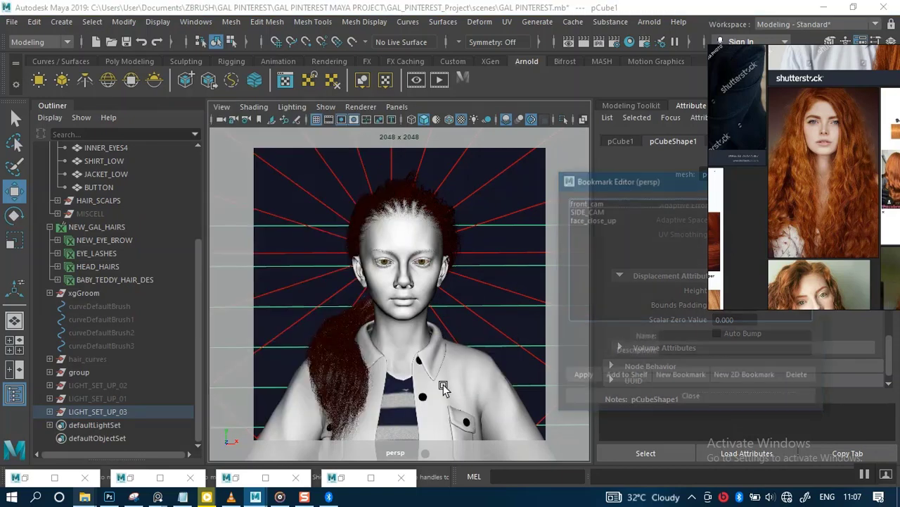
pyautogui.click(665, 377)
pyautogui.click(712, 338)
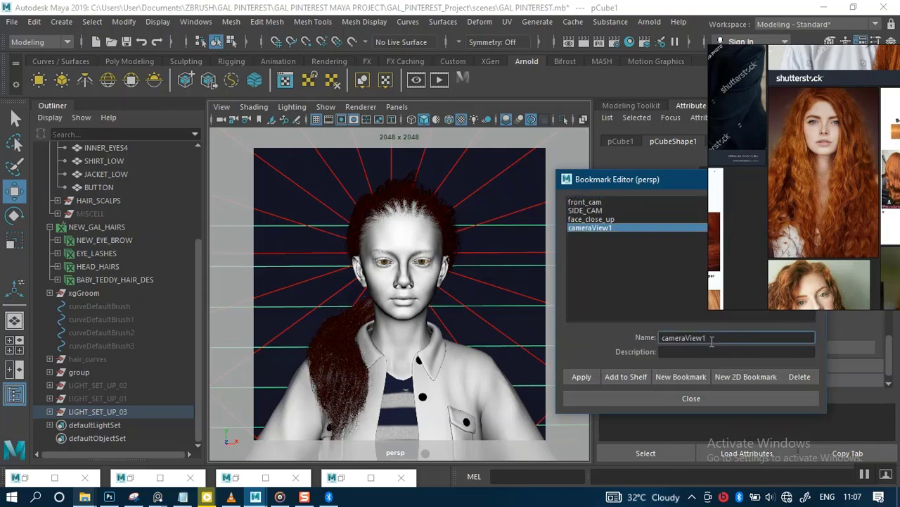
pyautogui.moveTo(712, 339); pyautogui.dragTo(638, 344)
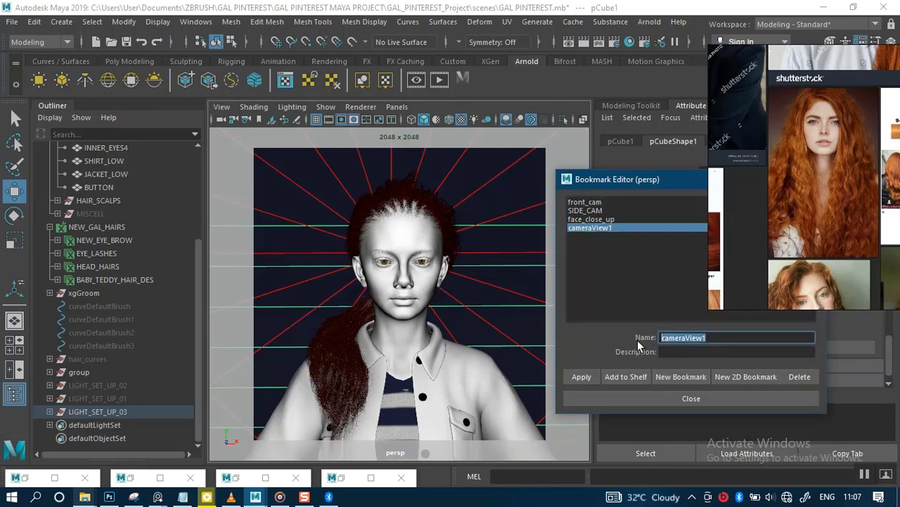
pyautogui.write('protrait')
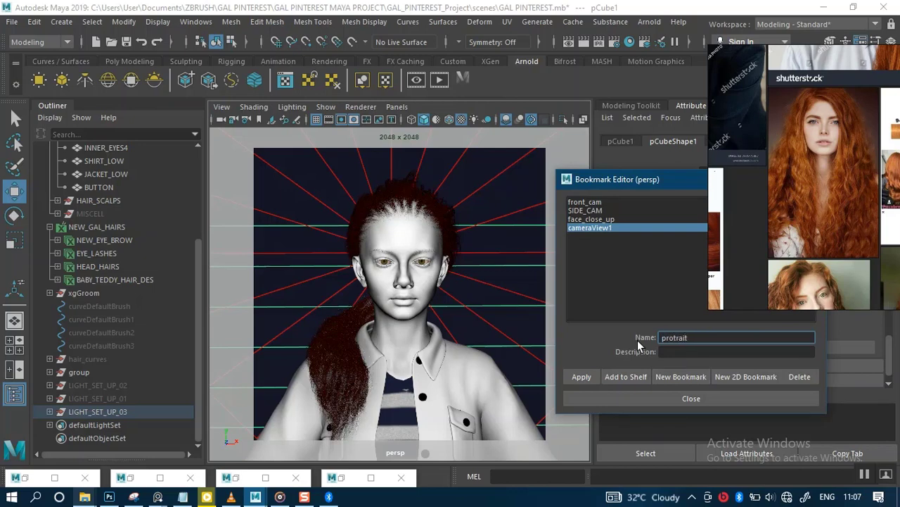
pyautogui.press('Return')
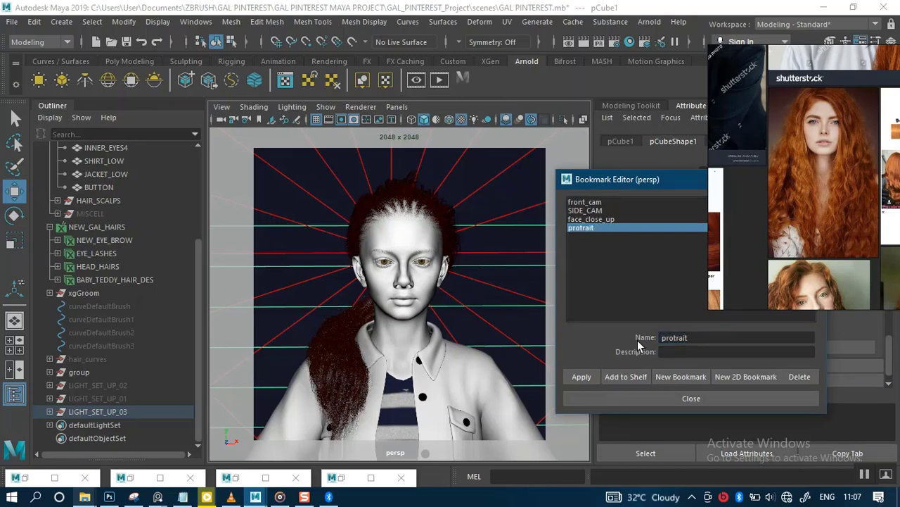
pyautogui.click(689, 398)
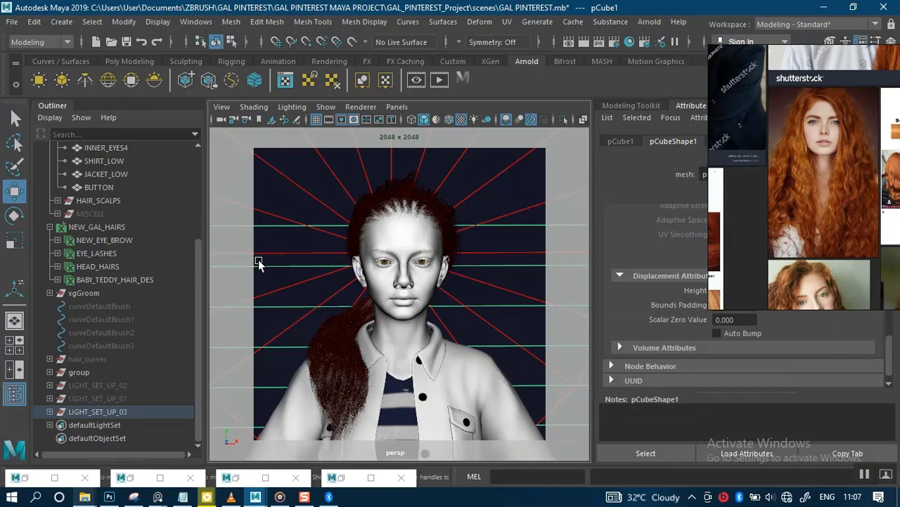
# - Hide the selected backdrop cube behind the character
pyautogui.hotkey('ctrl', 'h')
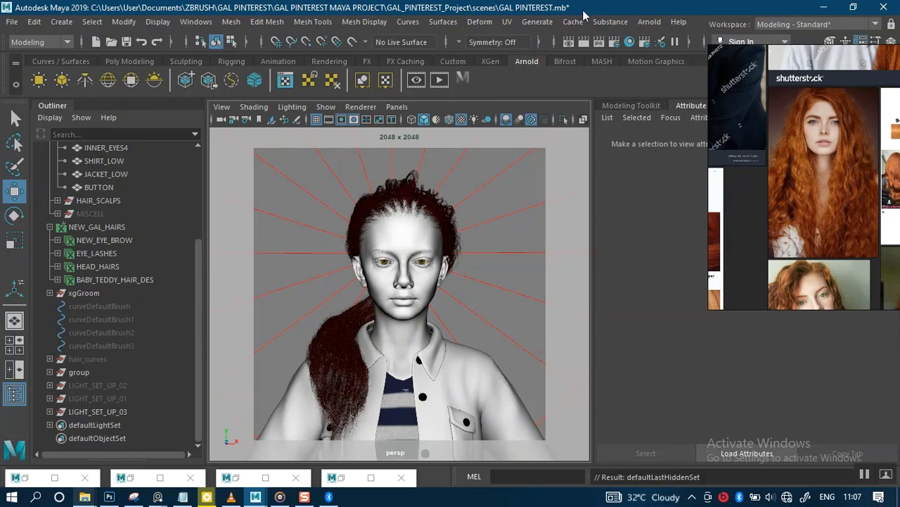
pyautogui.click(646, 23)
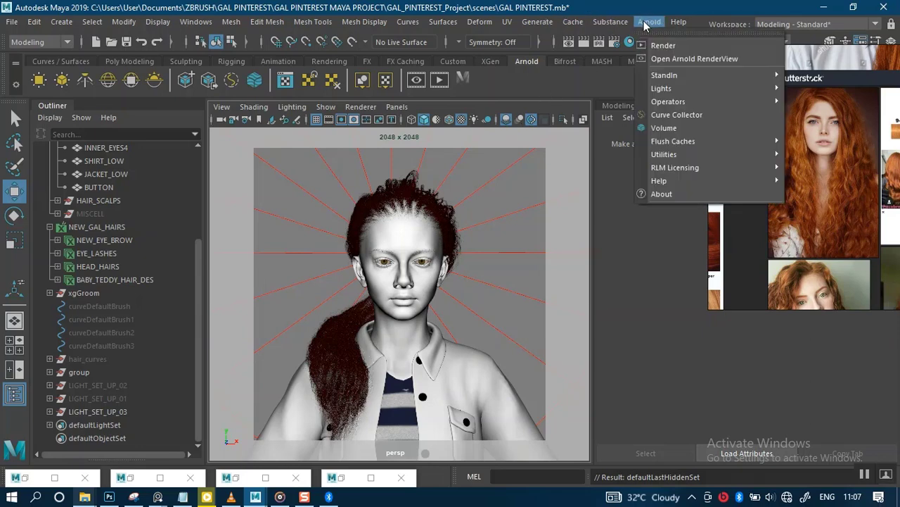
pyautogui.click(564, 94)
# - Open the AOV options of the render settings and reposition the window to show the whole AOV browser
pyautogui.click(613, 43)
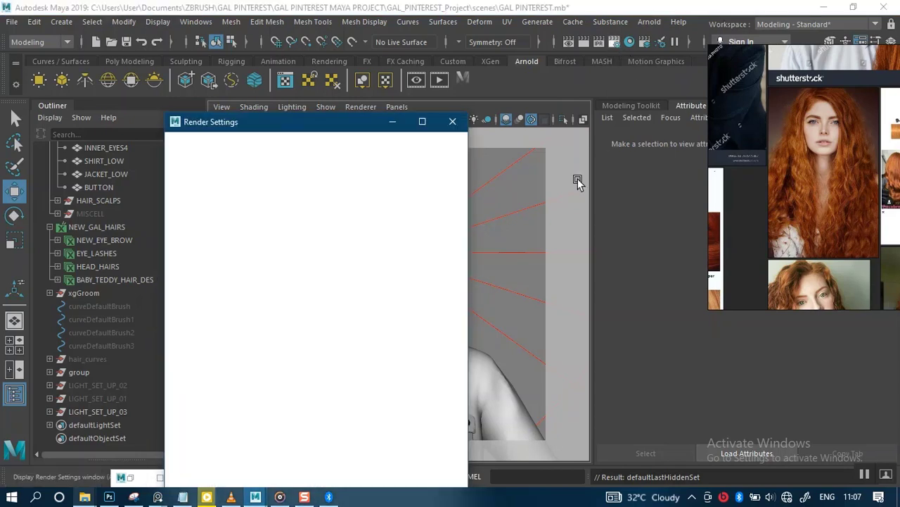
pyautogui.click(342, 192)
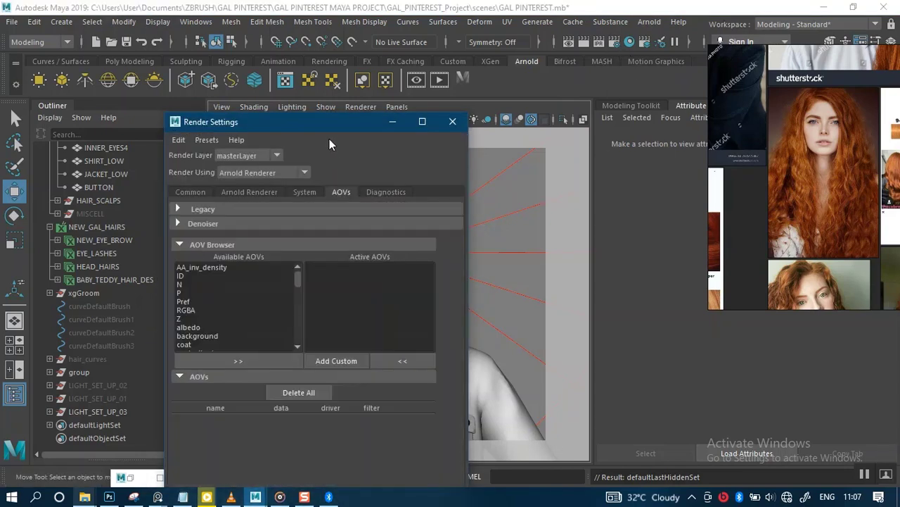
pyautogui.moveTo(322, 125); pyautogui.dragTo(346, 19)
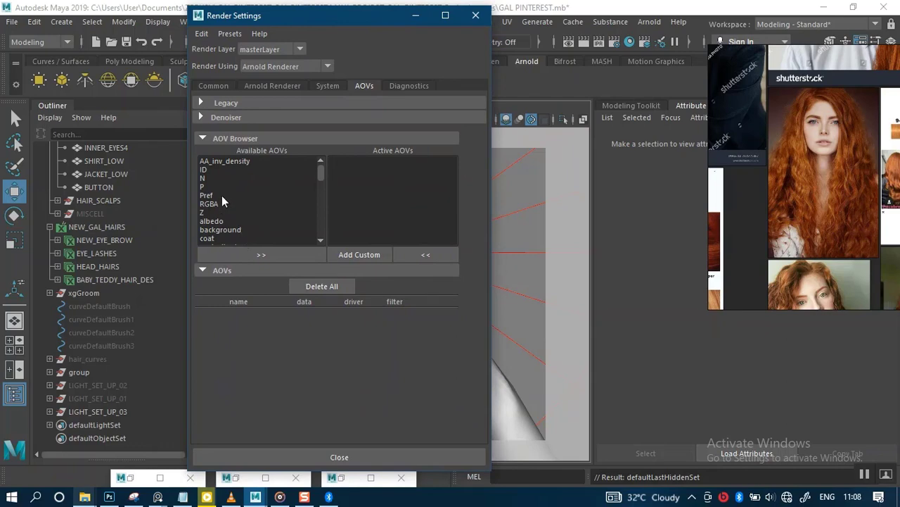
# - Select albedo, coat and diffuse_albedo together among the available AOVs
pyautogui.scroll(-1, 222, 203)
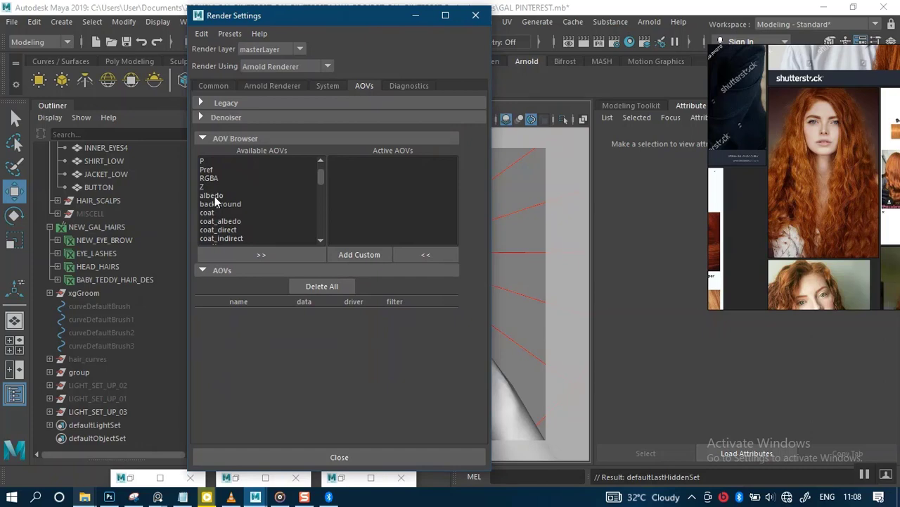
pyautogui.click(214, 196)
pyautogui.keyDown('shift'); pyautogui.click(212, 211); pyautogui.keyUp('shift')
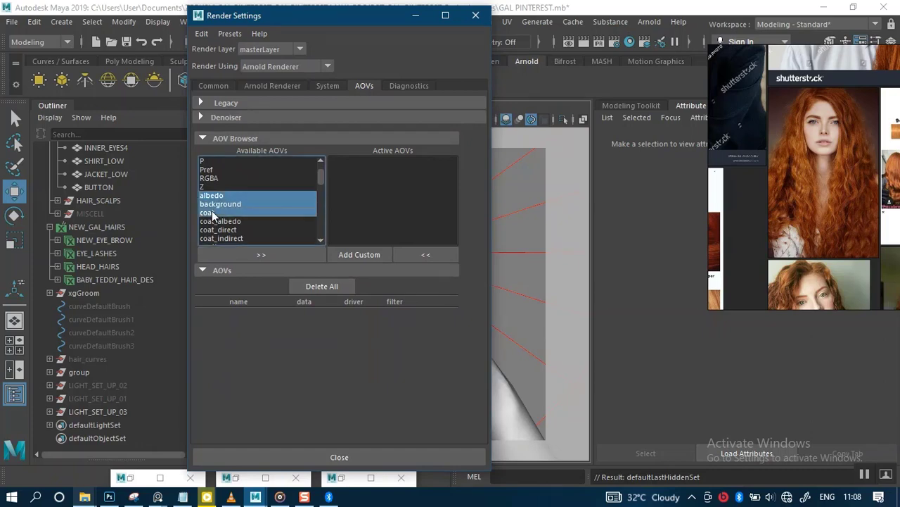
pyautogui.click(211, 211)
pyautogui.keyDown('ctrl'); pyautogui.click(215, 195); pyautogui.keyUp('ctrl')
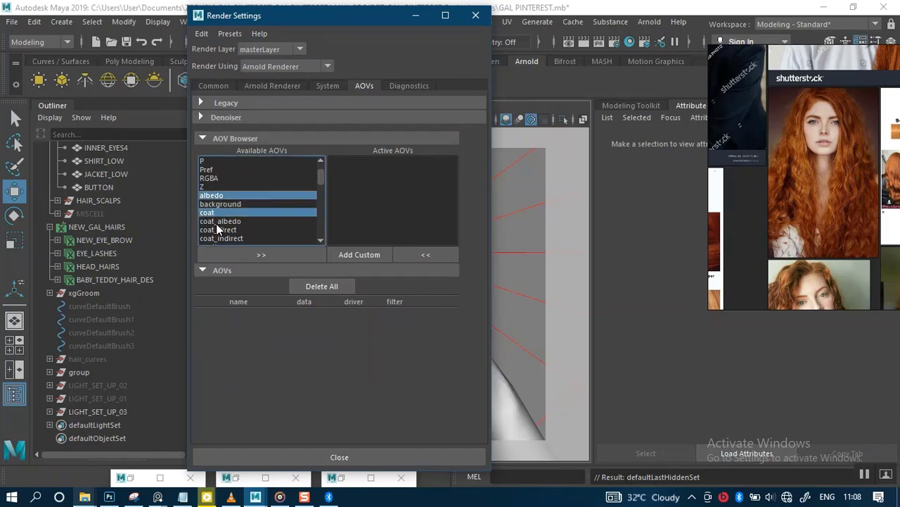
pyautogui.scroll(-1, 218, 229)
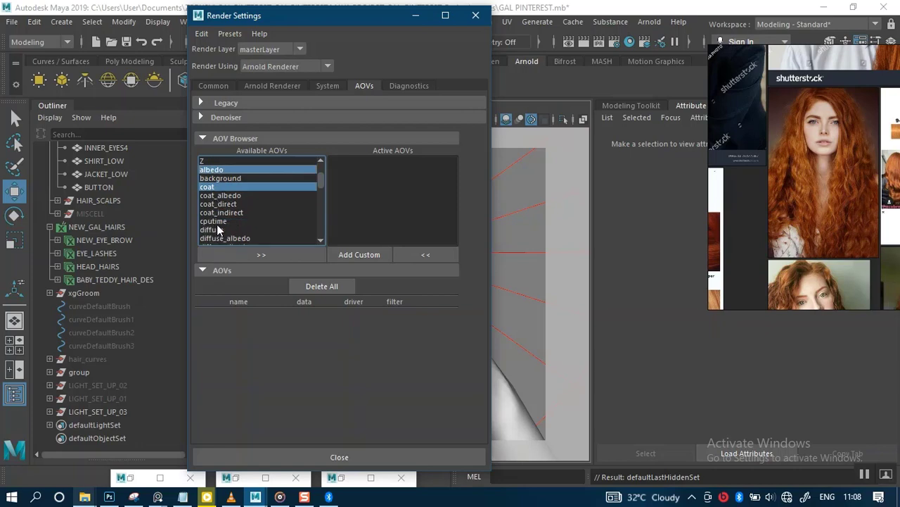
pyautogui.scroll(-2, 217, 226)
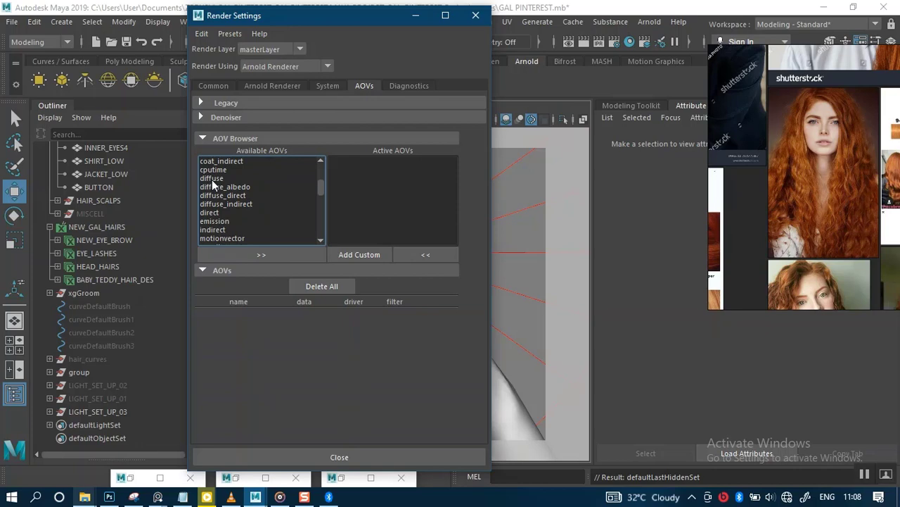
pyautogui.click(213, 187)
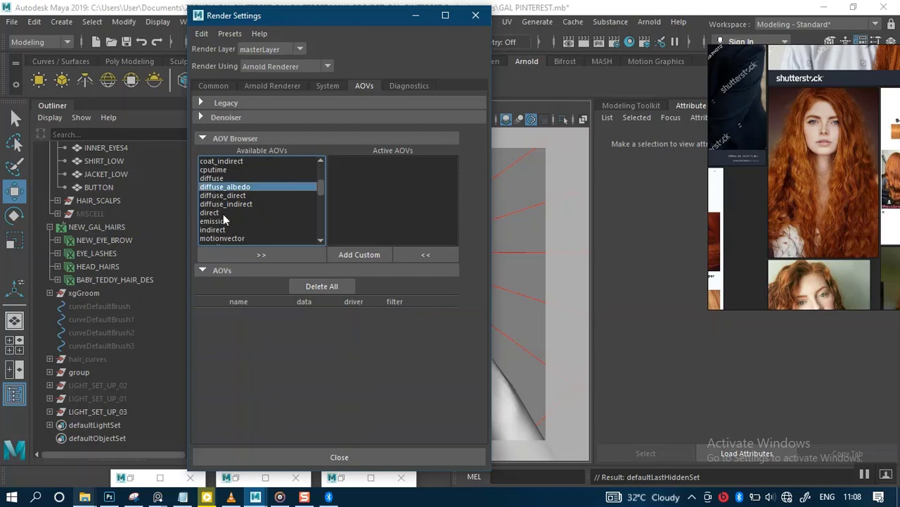
# - Look through the full list of available AOVs for further passes worth rendering
pyautogui.scroll(-2, 223, 220)
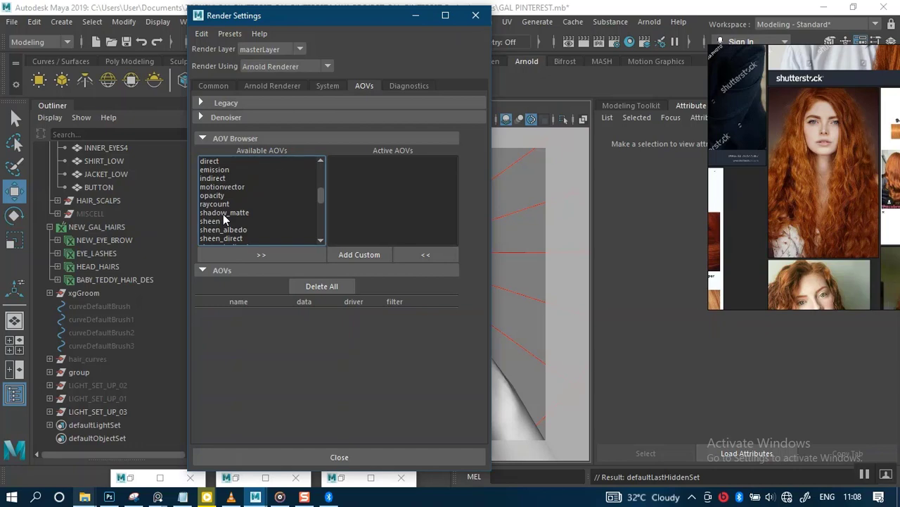
pyautogui.scroll(-8, 221, 194)
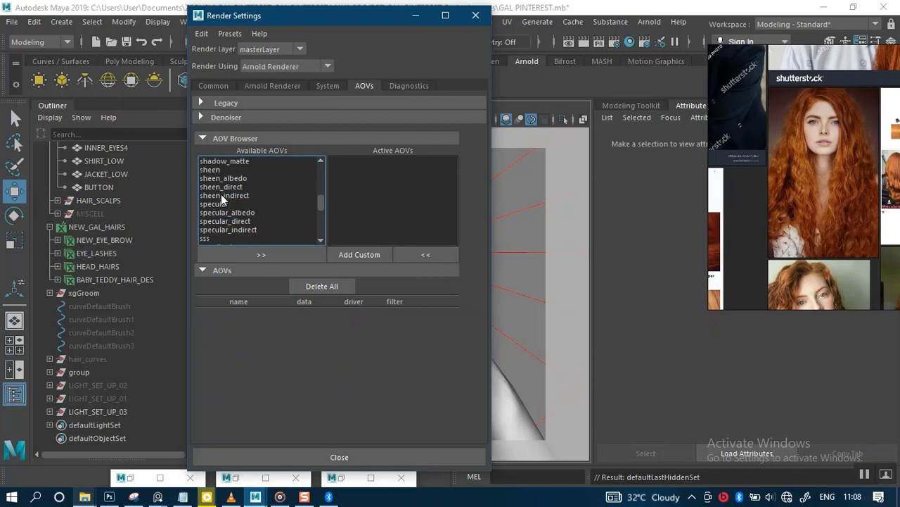
pyautogui.scroll(-1, 222, 199)
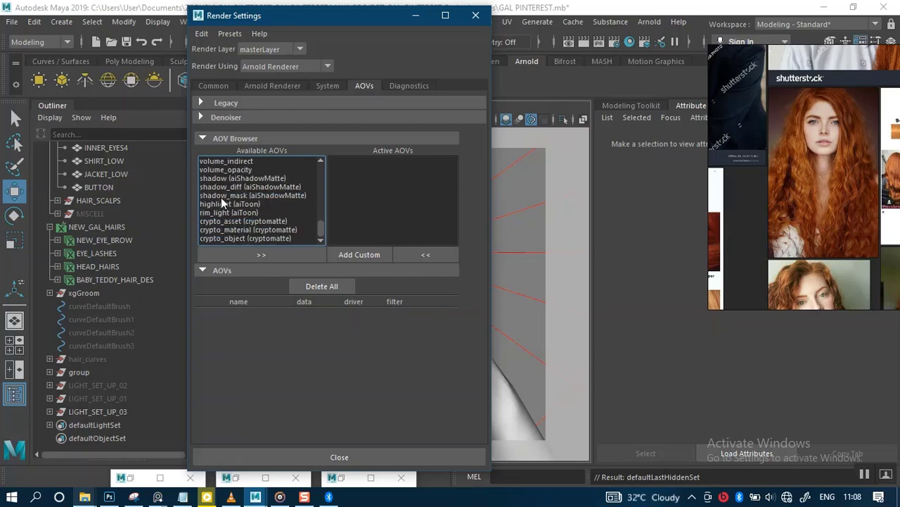
pyautogui.scroll(13, 221, 203)
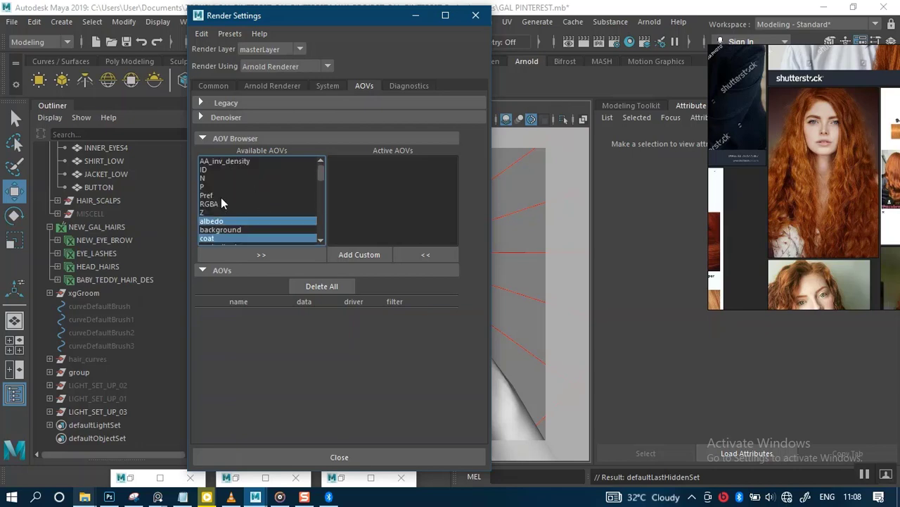
pyautogui.scroll(-1, 221, 204)
pyautogui.scroll(1, 221, 203)
pyautogui.scroll(-2, 221, 203)
pyautogui.scroll(-1, 221, 203)
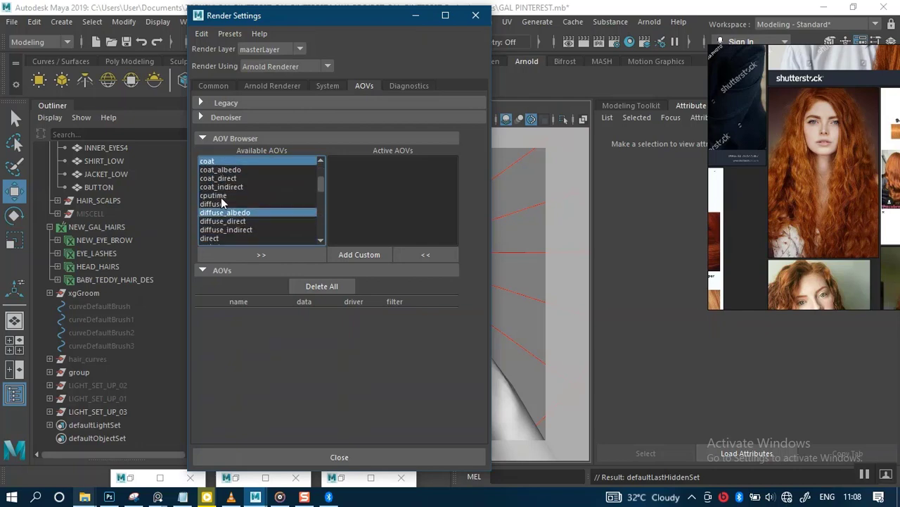
# - Add diffuse_indirect, direct and indirect to the selection of available AOVs
pyautogui.scroll(-1, 221, 203)
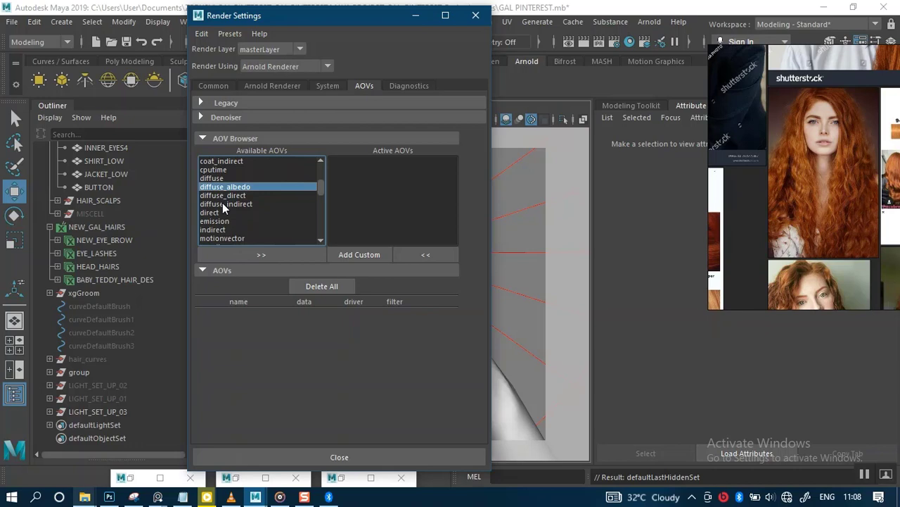
pyautogui.keyDown('ctrl'); pyautogui.click(222, 203); pyautogui.keyUp('ctrl')
pyautogui.keyDown('ctrl'); pyautogui.click(211, 212); pyautogui.keyUp('ctrl')
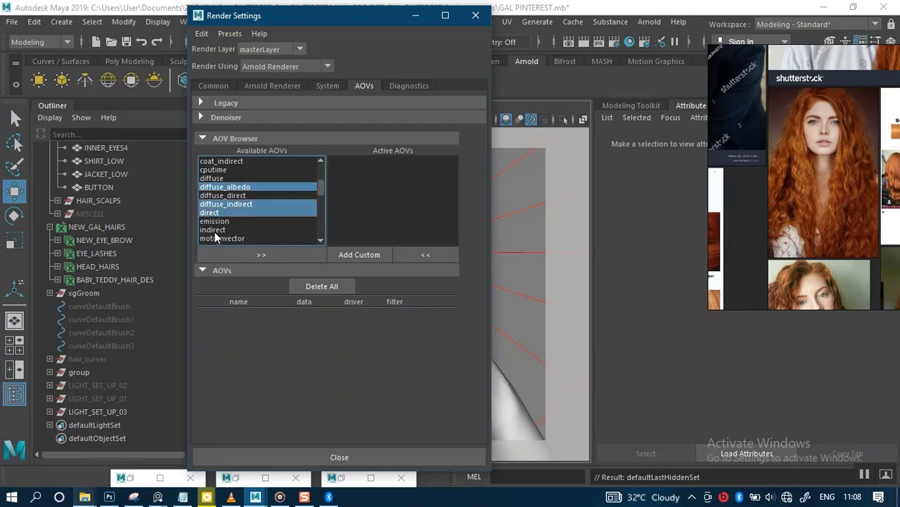
pyautogui.keyDown('ctrl'); pyautogui.click(214, 230); pyautogui.keyUp('ctrl')
pyautogui.scroll(-1, 285, 226)
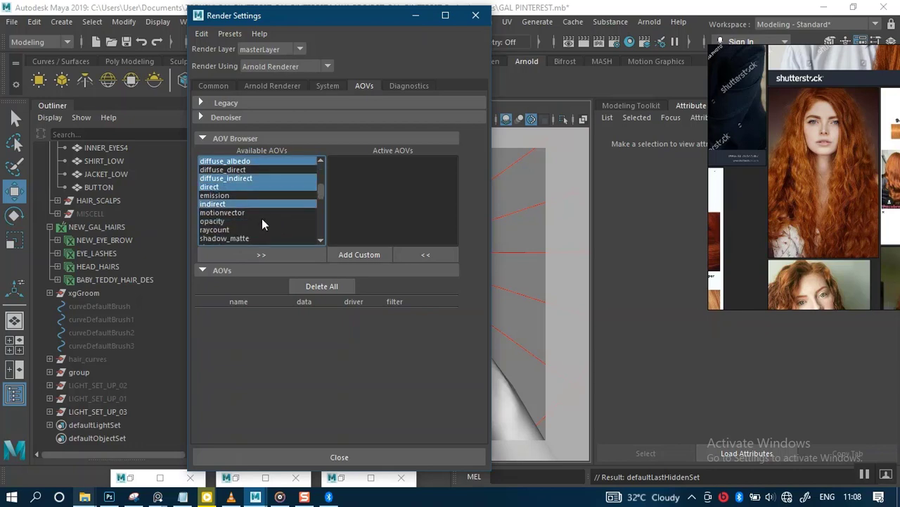
# - Add specular, specular_indirect and specular_direct to the selection of available AOVs
pyautogui.scroll(-1, 263, 224)
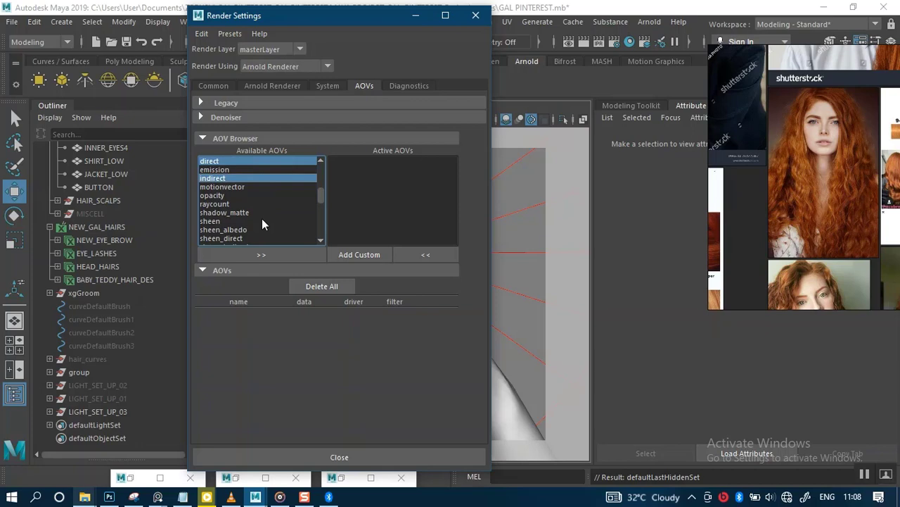
pyautogui.scroll(-1, 262, 223)
pyautogui.keyDown('ctrl'); pyautogui.click(222, 230); pyautogui.keyUp('ctrl')
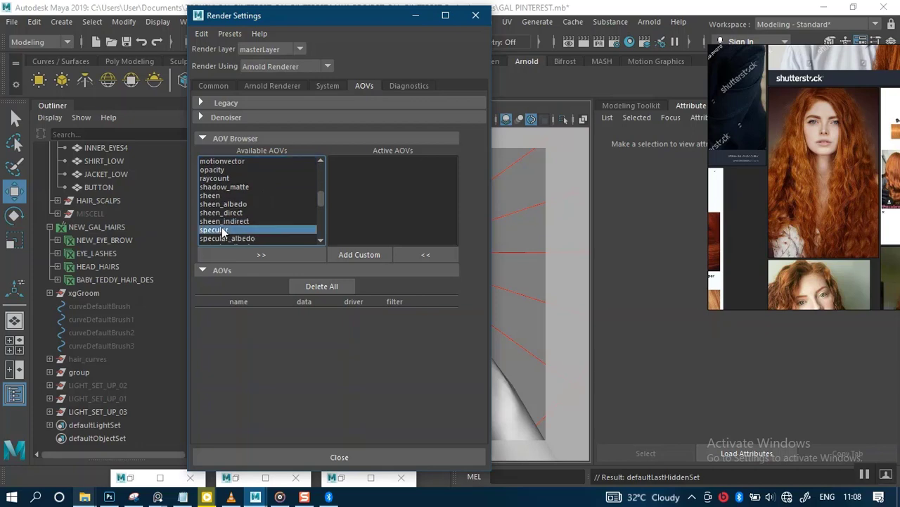
pyautogui.scroll(-1, 268, 230)
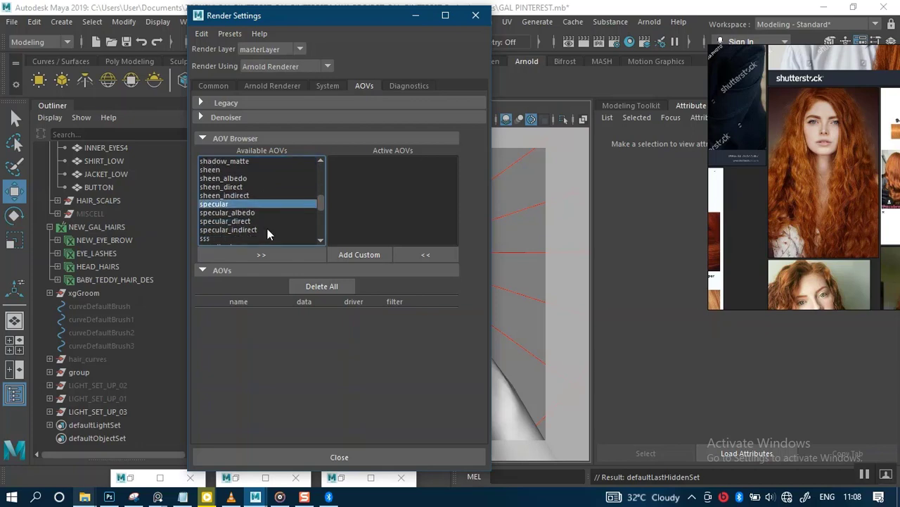
pyautogui.keyDown('ctrl'); pyautogui.click(252, 230); pyautogui.keyUp('ctrl')
pyautogui.keyDown('ctrl'); pyautogui.click(243, 223); pyautogui.keyUp('ctrl')
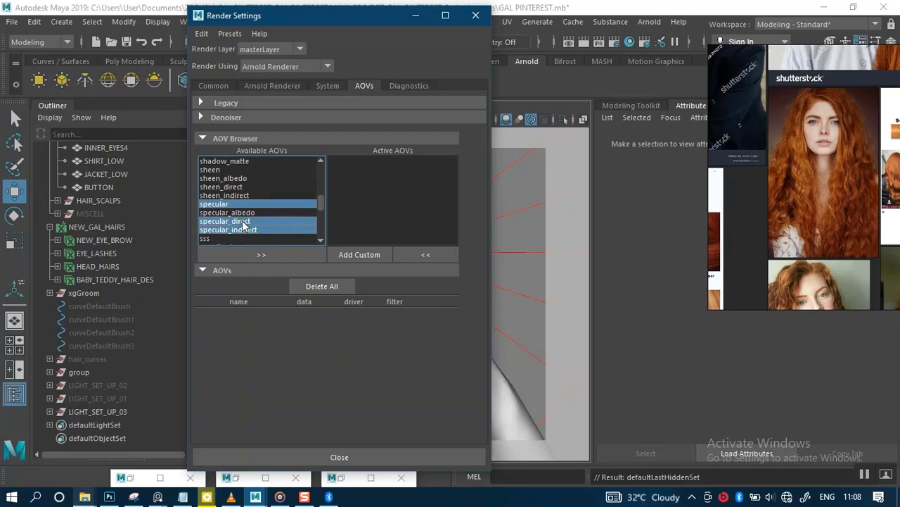
# - Add sss to the AOV selection and make all the selected AOVs active
pyautogui.scroll(-1, 243, 222)
pyautogui.keyDown('ctrl'); pyautogui.click(209, 212); pyautogui.keyUp('ctrl')
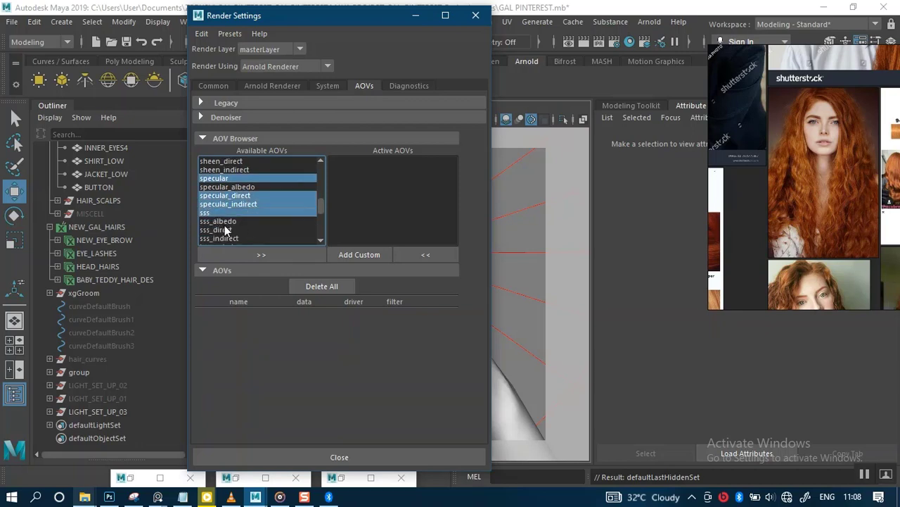
pyautogui.scroll(-8, 260, 230)
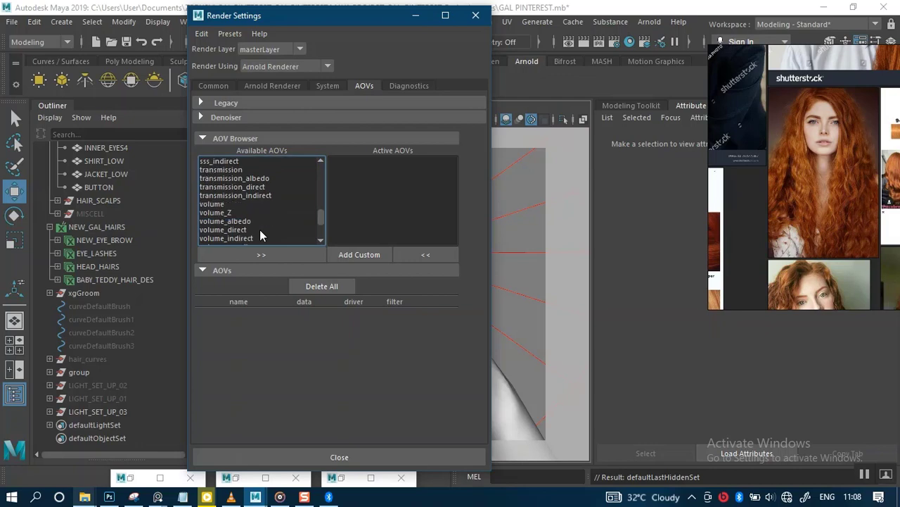
pyautogui.scroll(-1, 259, 230)
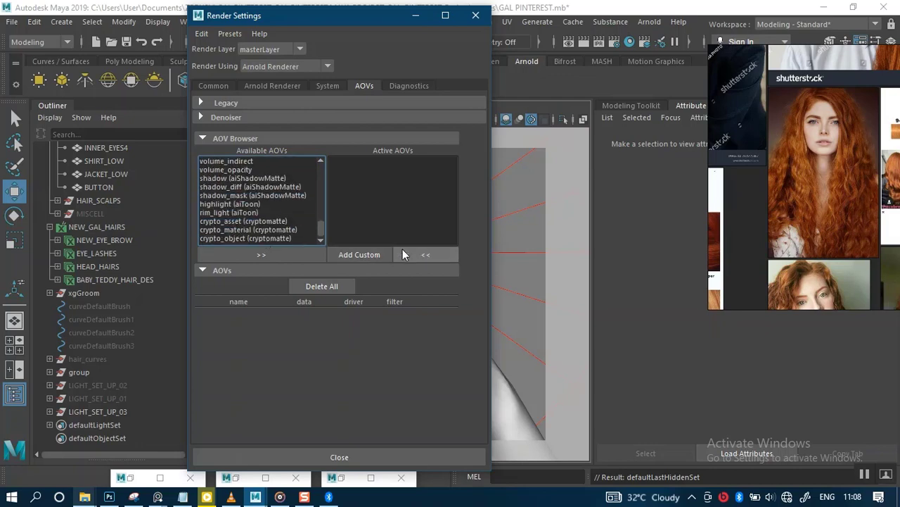
pyautogui.click(295, 250)
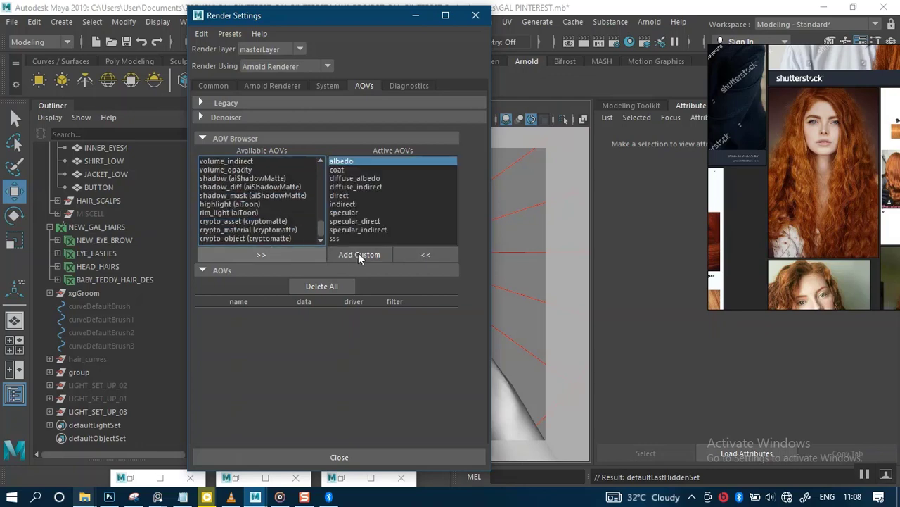
# - Minimize the render settings, restore the Arnold RenderView and check its camera and AOV choices
pyautogui.click(418, 17)
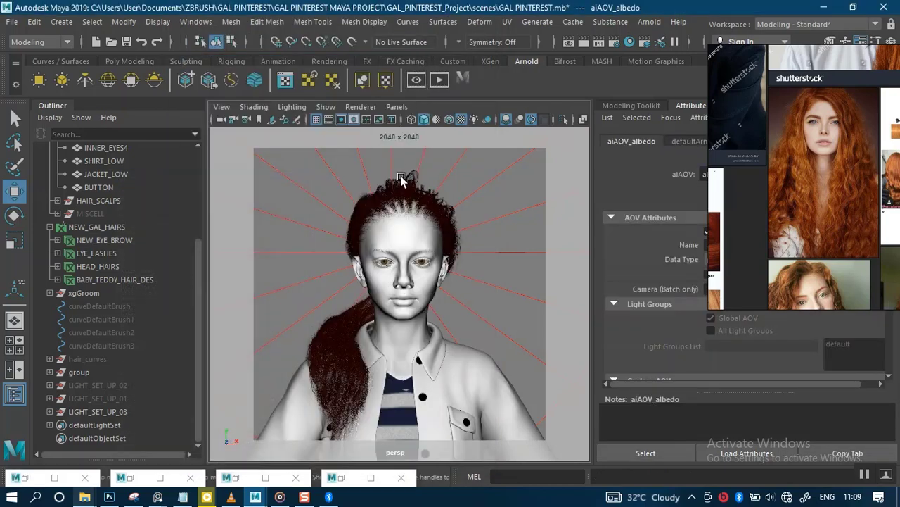
pyautogui.doubleClick(344, 479)
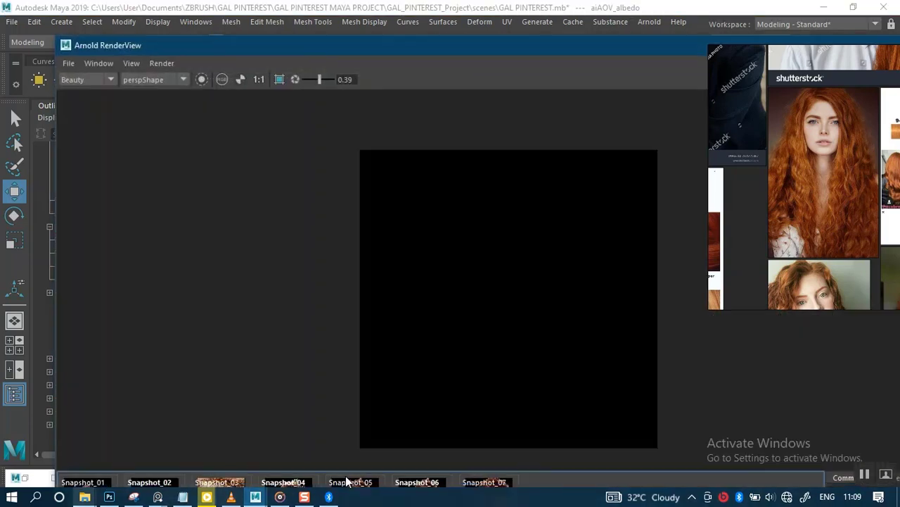
pyautogui.click(176, 80)
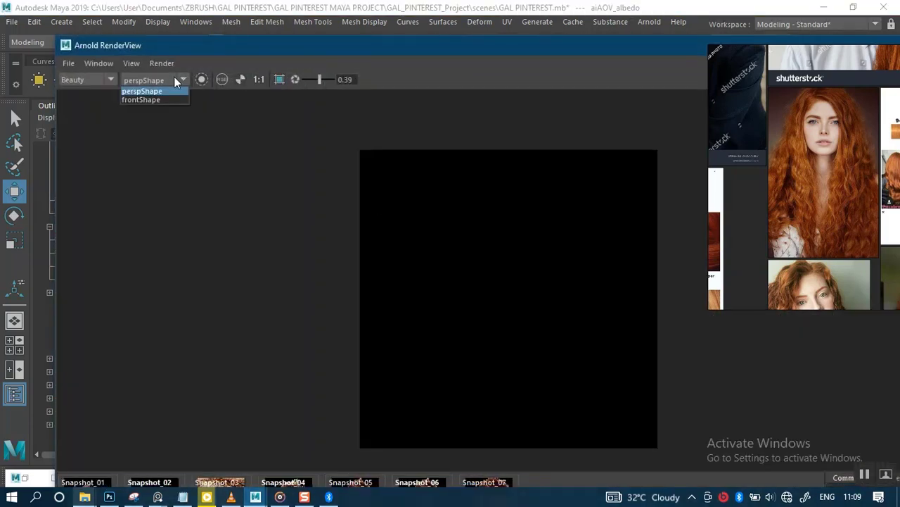
pyautogui.click(176, 79)
pyautogui.click(111, 80)
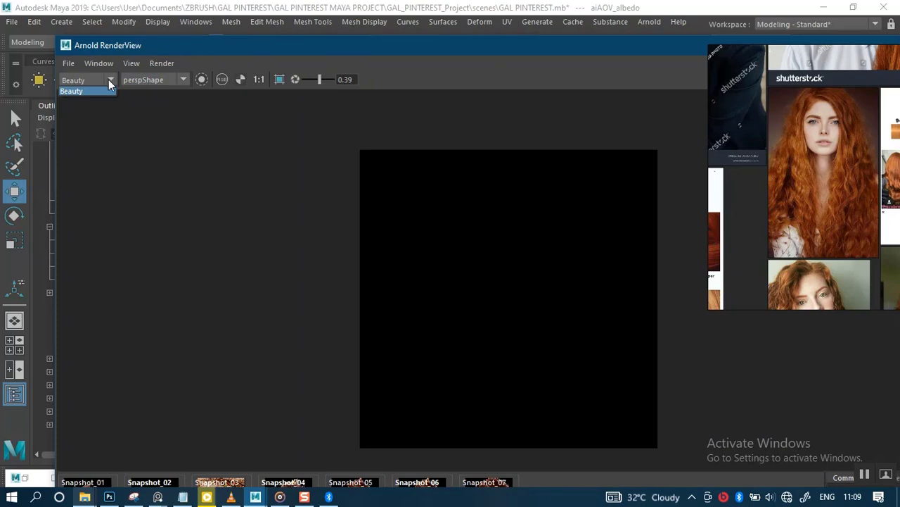
pyautogui.click(107, 88)
# - Reposition the RenderView window to recheck its AOV choices and the snapshots, and minimize it
pyautogui.moveTo(440, 47); pyautogui.dragTo(204, 49)
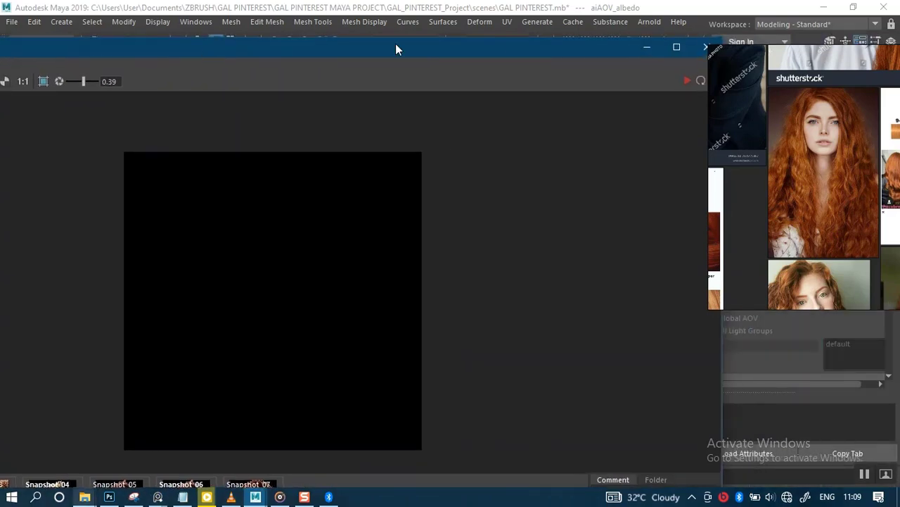
pyautogui.click(706, 47)
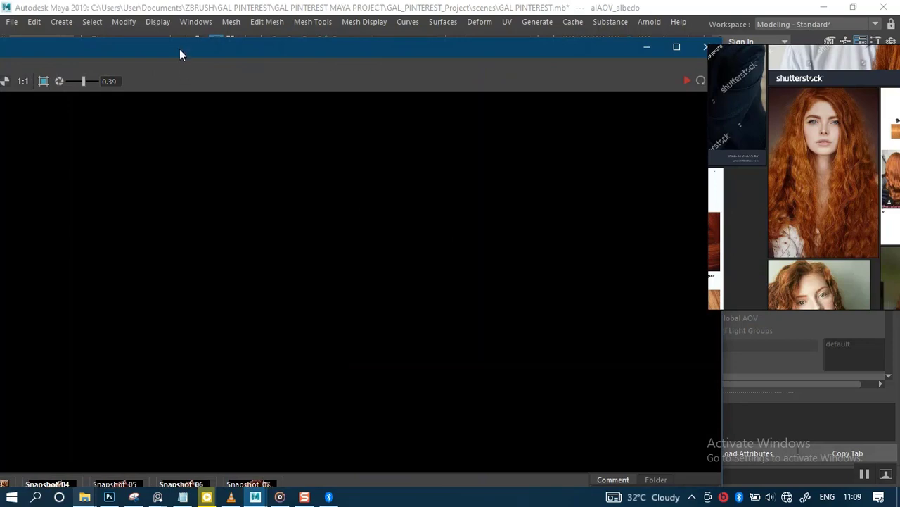
pyautogui.moveTo(179, 54); pyautogui.dragTo(463, 57)
pyautogui.click(156, 85)
pyautogui.click(157, 87)
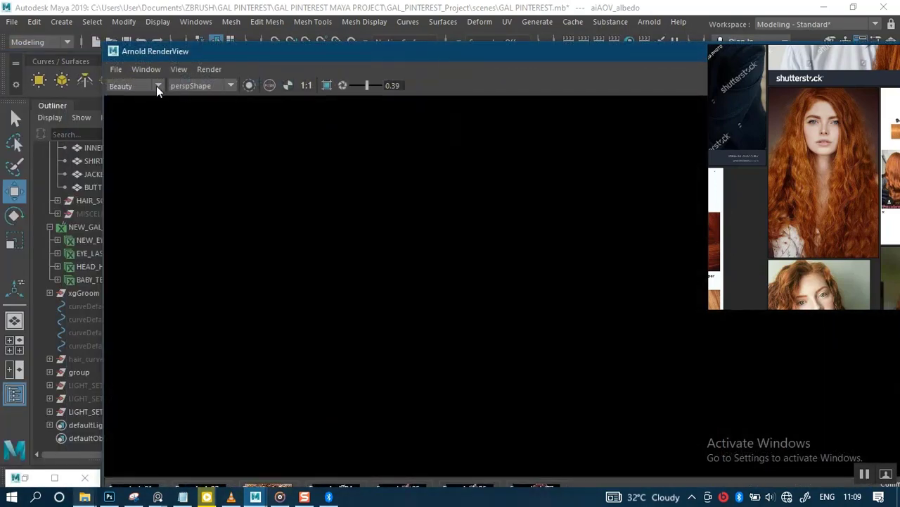
pyautogui.click(157, 87)
pyautogui.click(157, 86)
pyautogui.click(157, 86)
pyautogui.click(157, 87)
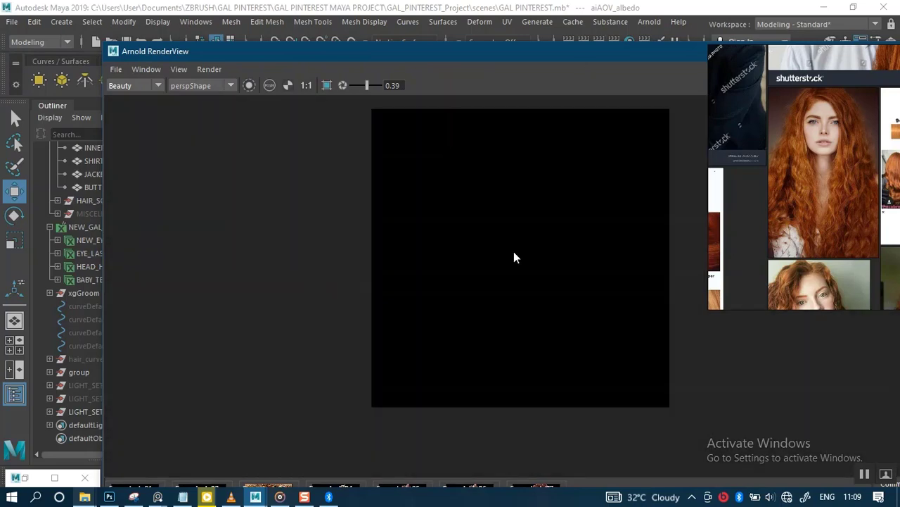
pyautogui.moveTo(437, 53); pyautogui.dragTo(373, 20)
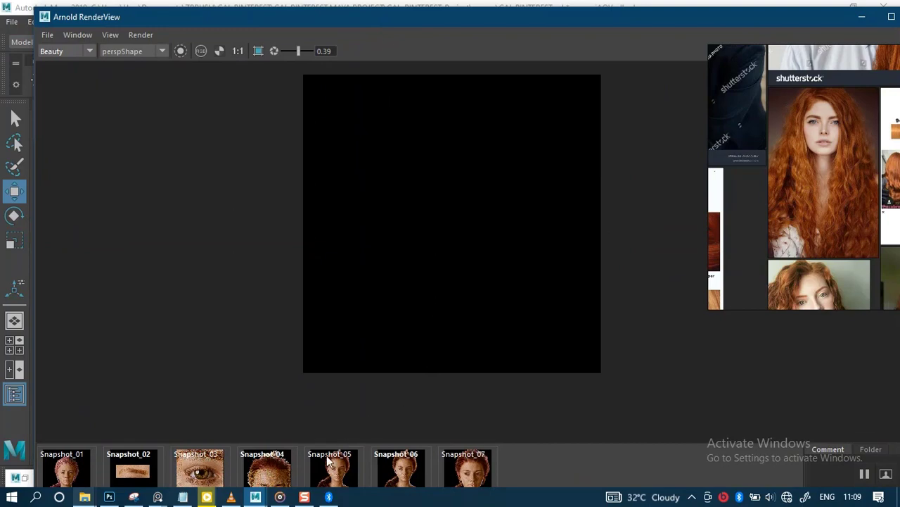
pyautogui.click(862, 17)
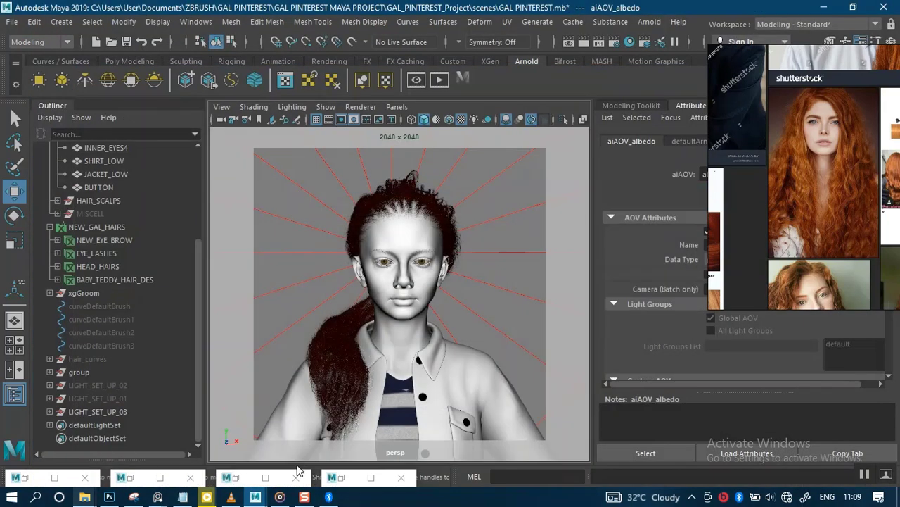
# - Review the active AOVs in the render settings, and close both that window and the Light Manager
pyautogui.click(233, 478)
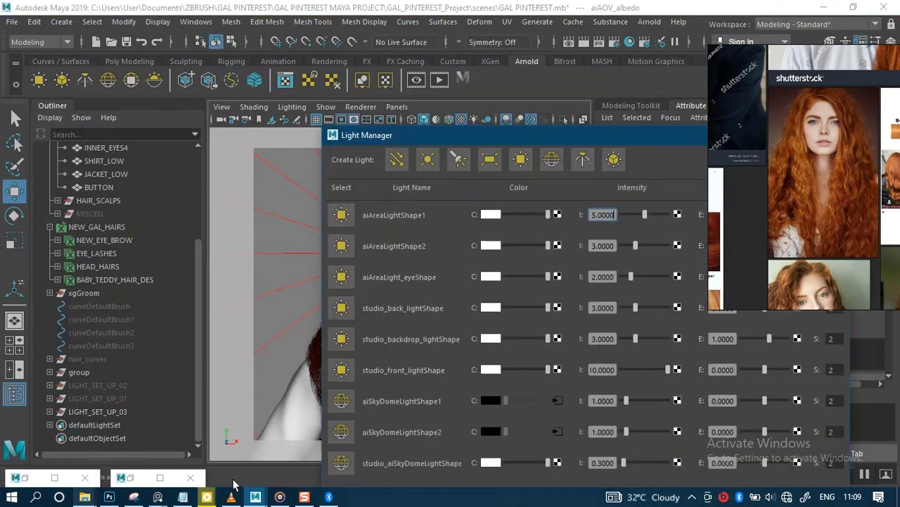
pyautogui.click(612, 42)
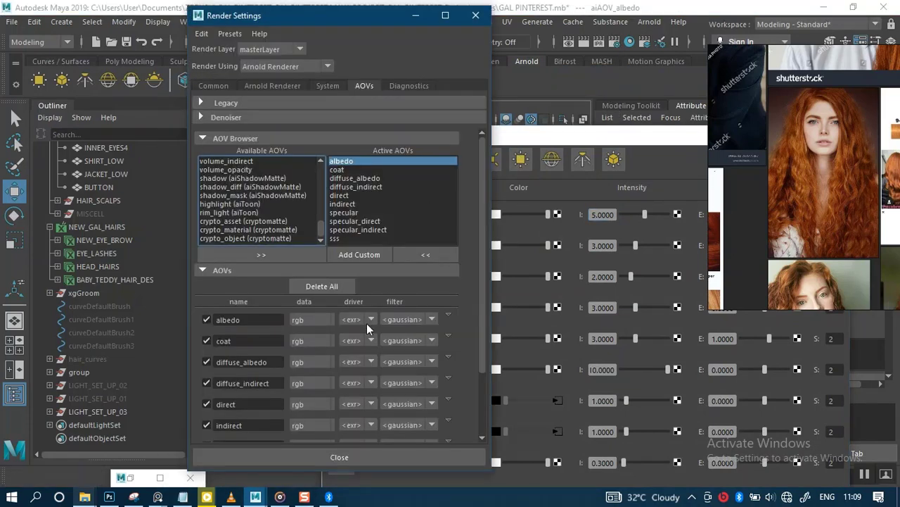
pyautogui.scroll(-3, 375, 297)
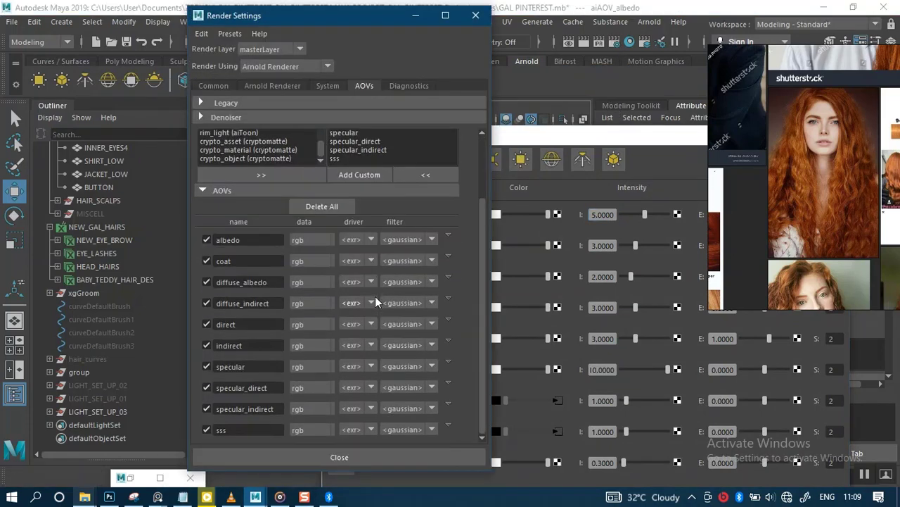
pyautogui.scroll(3, 375, 296)
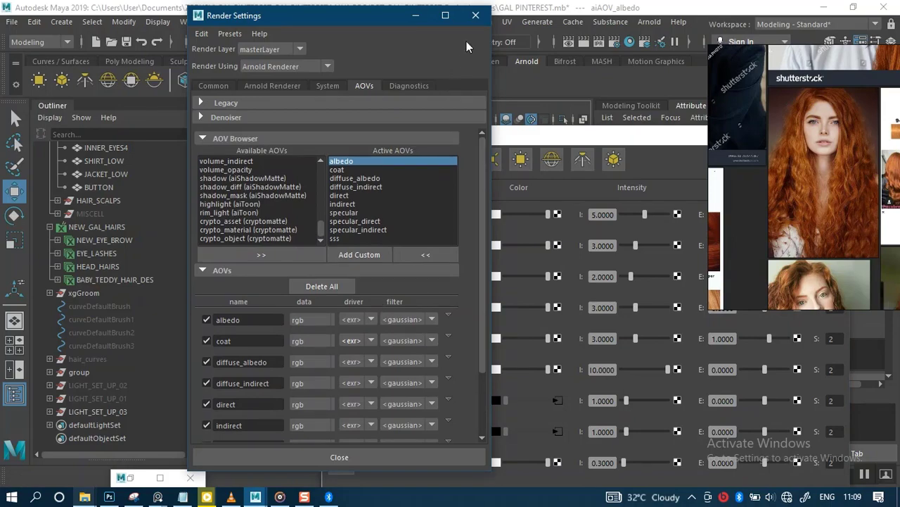
pyautogui.click(470, 22)
pyautogui.moveTo(653, 138); pyautogui.dragTo(412, 142)
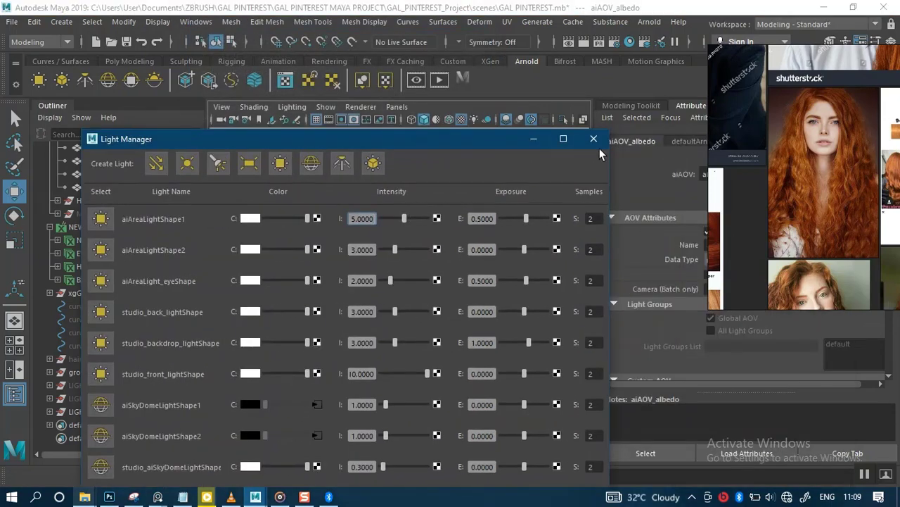
pyautogui.click(598, 146)
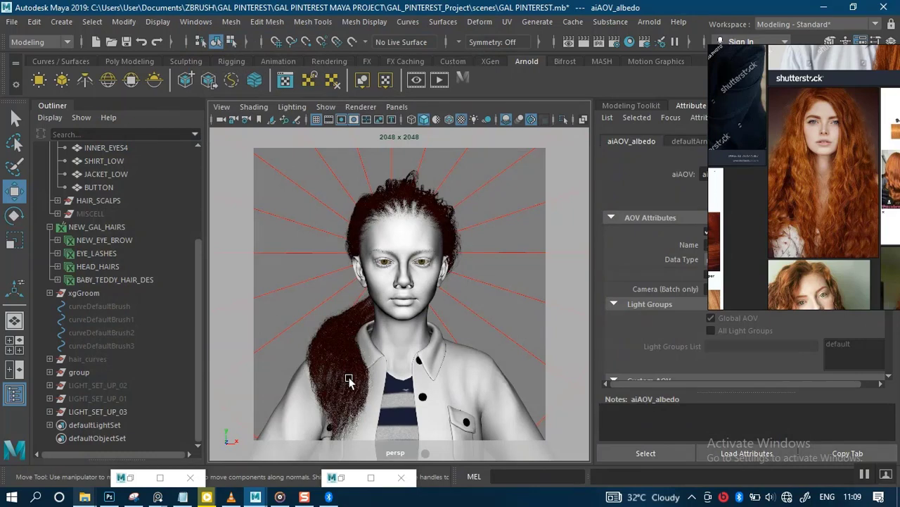
# - Restore the Arnold RenderView, then shrink and reposition its window to show the render controls and snapshots
pyautogui.click(368, 470)
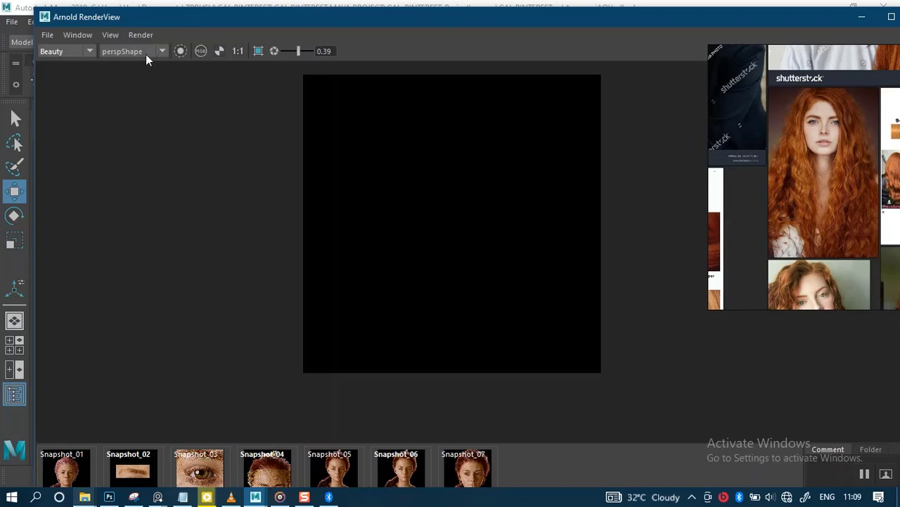
pyautogui.click(141, 37)
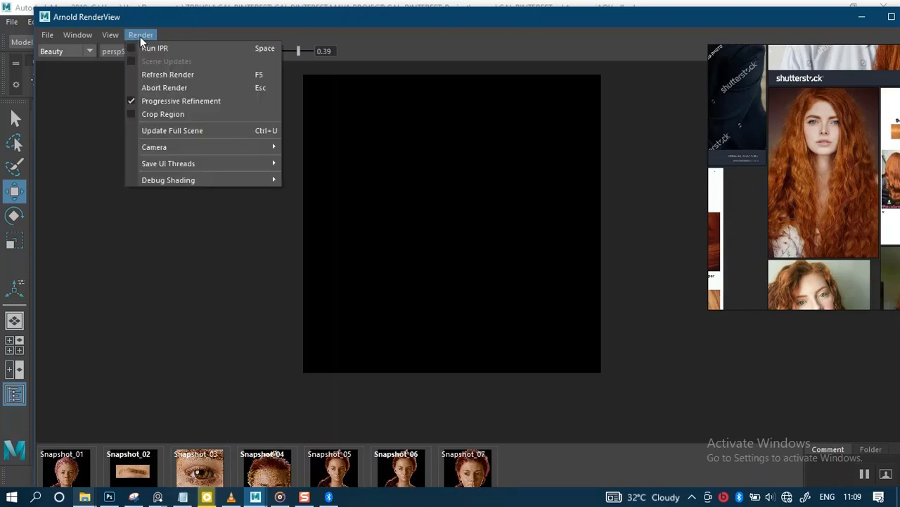
pyautogui.click(525, 39)
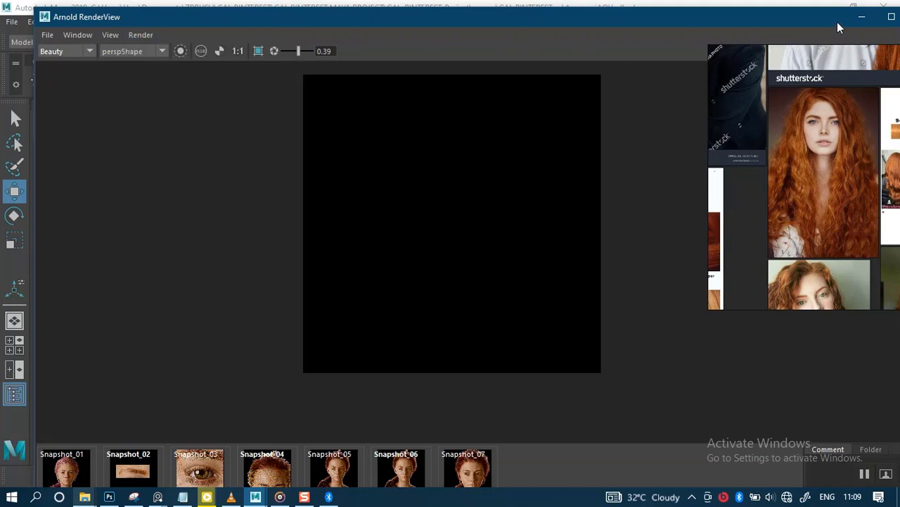
pyautogui.moveTo(837, 27); pyautogui.dragTo(532, 38)
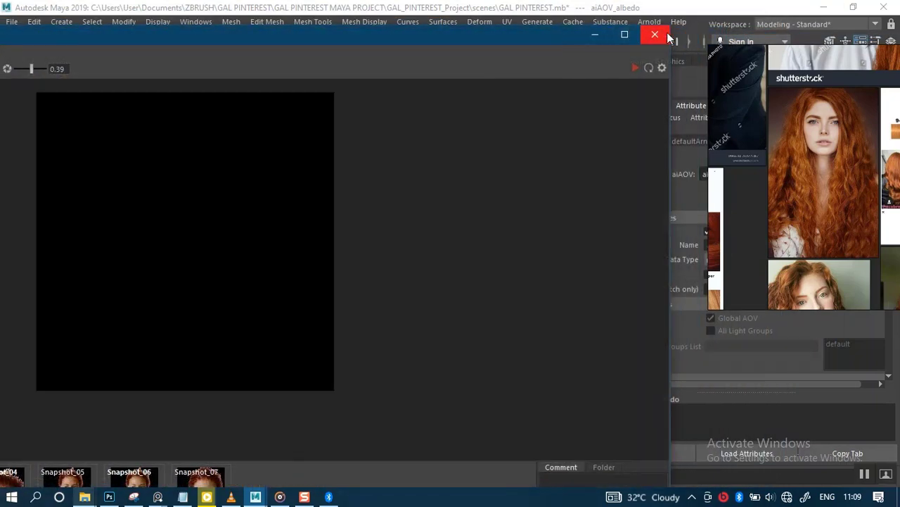
pyautogui.moveTo(672, 28); pyautogui.dragTo(462, 156)
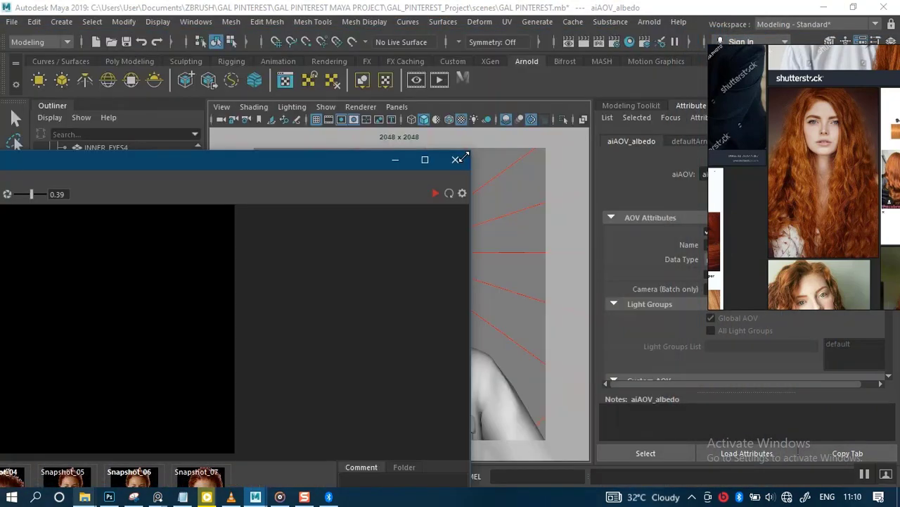
pyautogui.moveTo(344, 168); pyautogui.dragTo(594, 55)
# - Start the Arnold render of the perspective camera view with the Beauty pass displayed
pyautogui.click(686, 86)
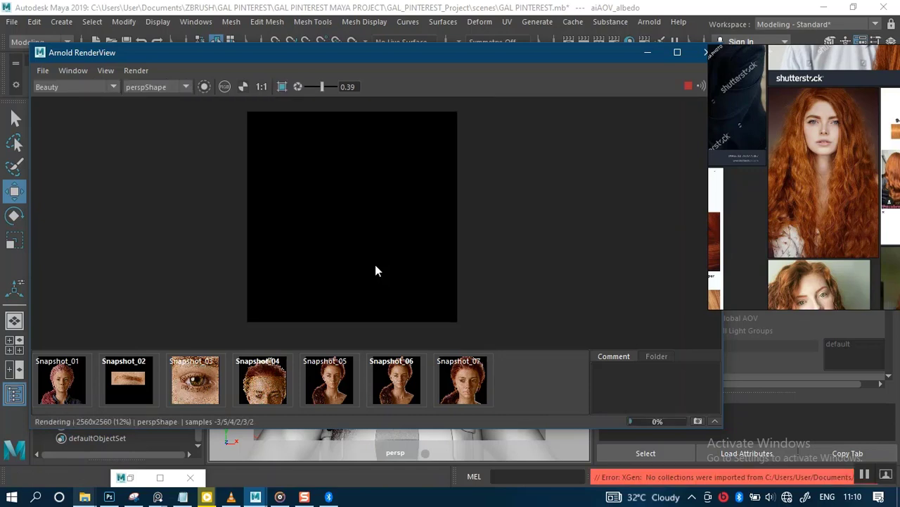
pyautogui.scroll(2, 375, 271)
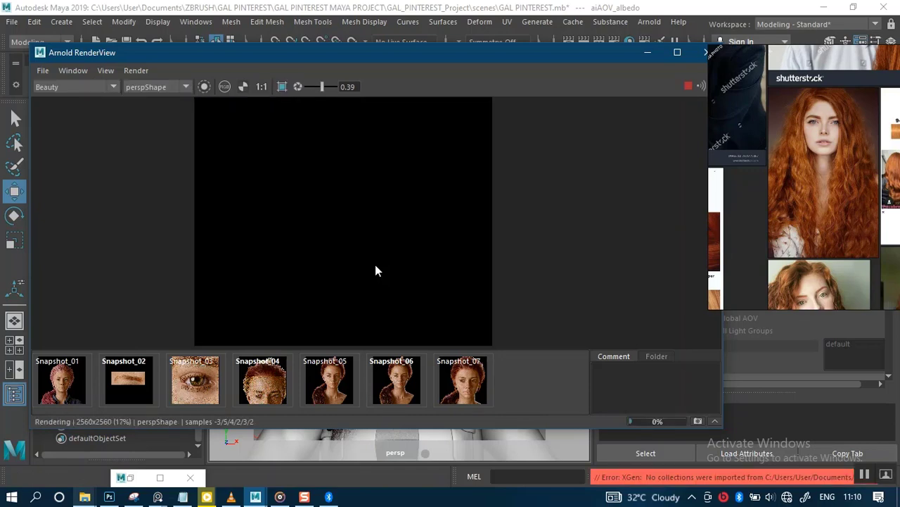
pyautogui.scroll(-2, 377, 271)
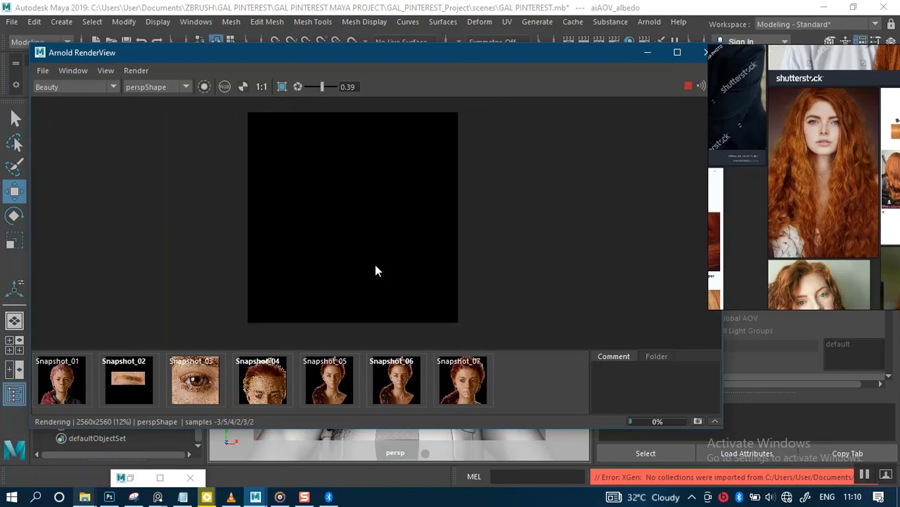